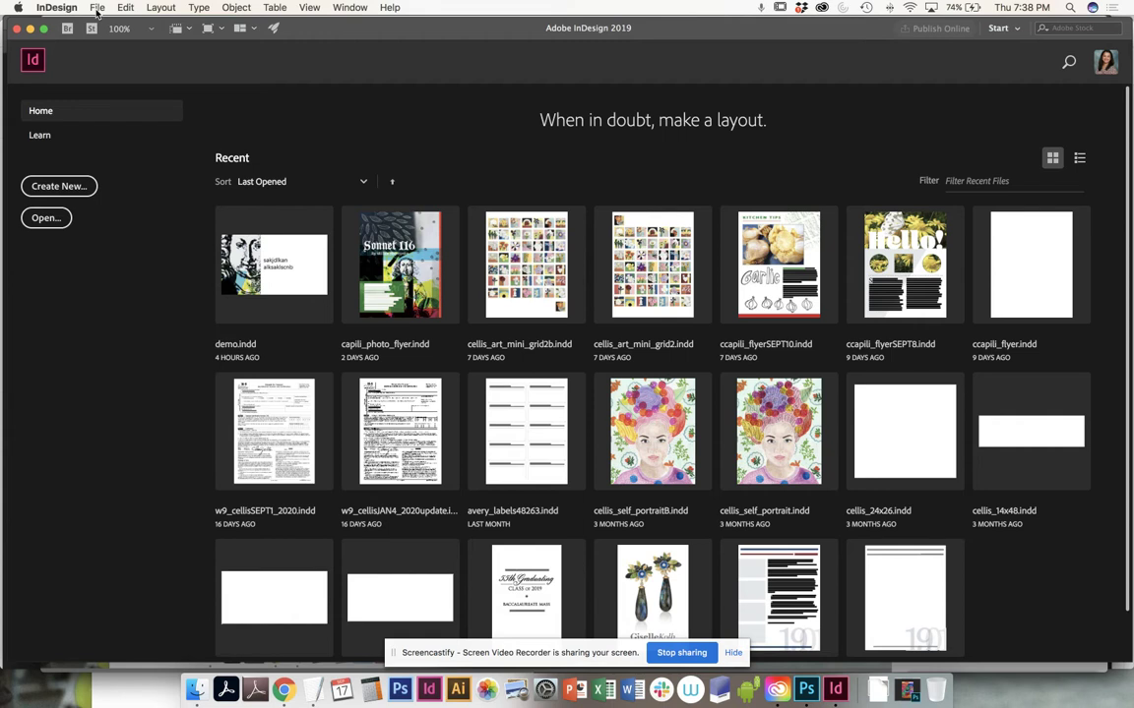
Start a new print document using the Tabloid 11 x 17 in preset
click(97, 8)
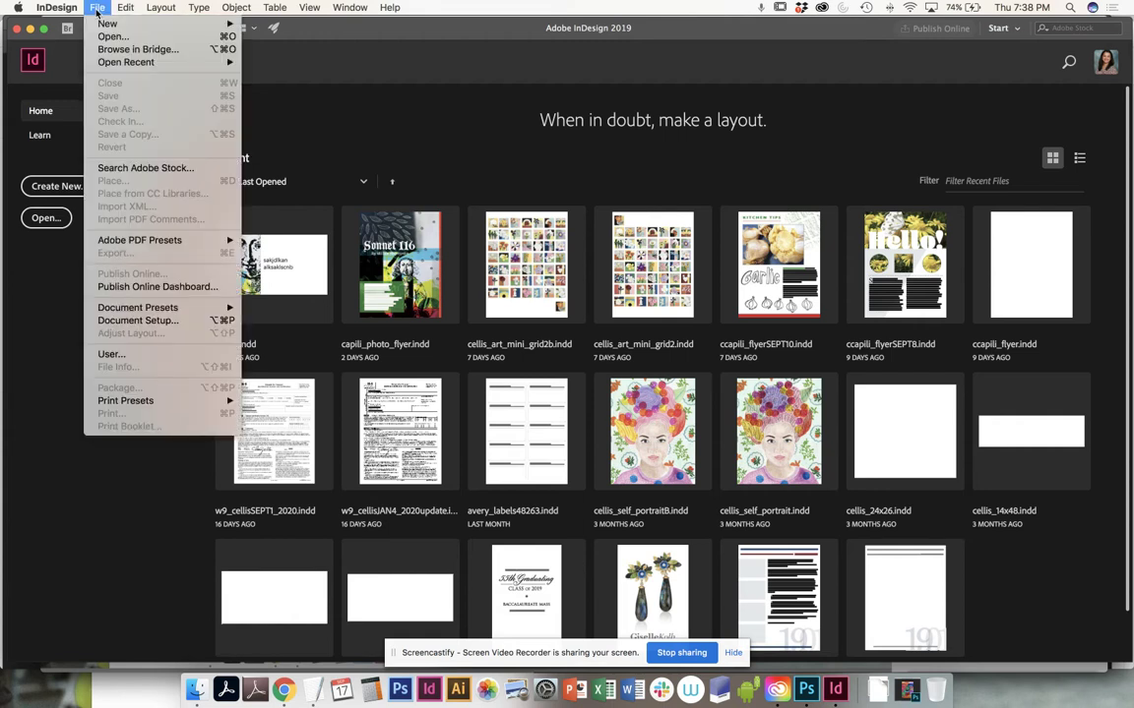
mouse_move(102, 24)
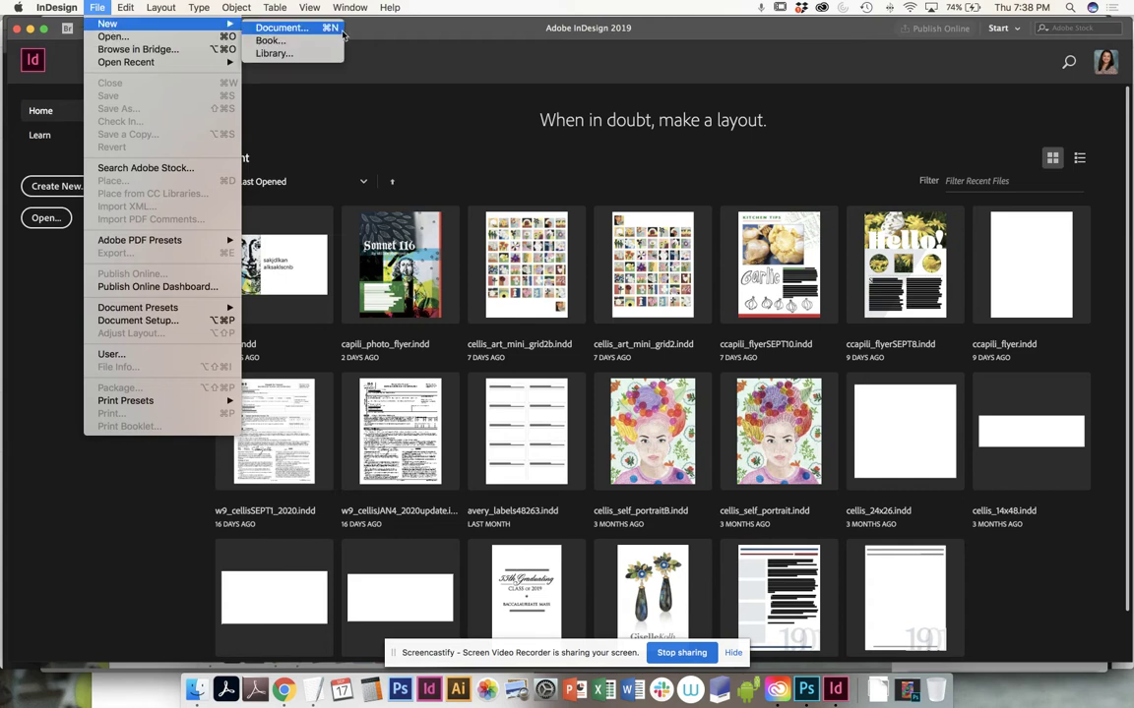
click(301, 28)
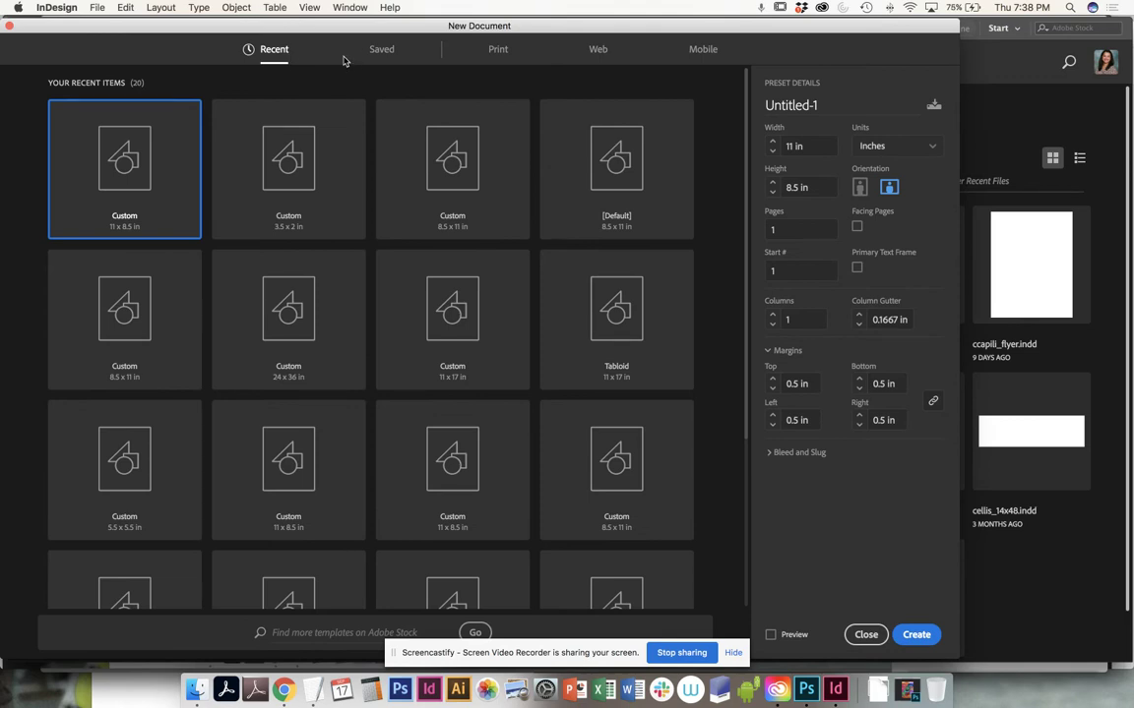
click(483, 59)
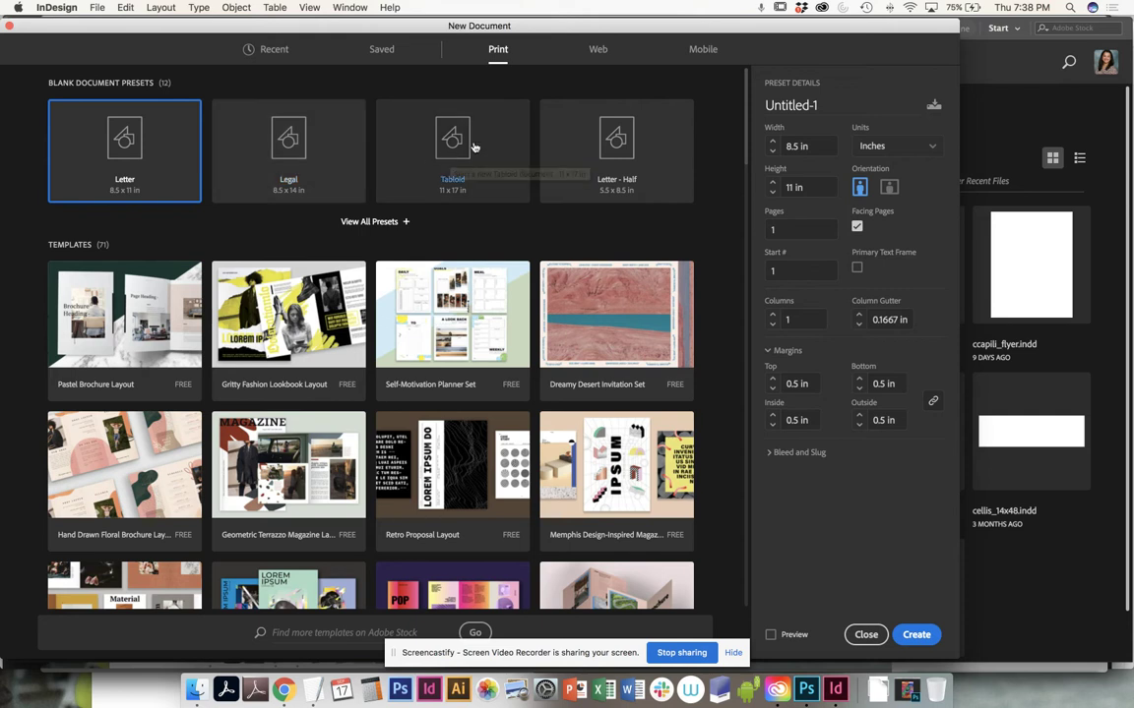
click(454, 196)
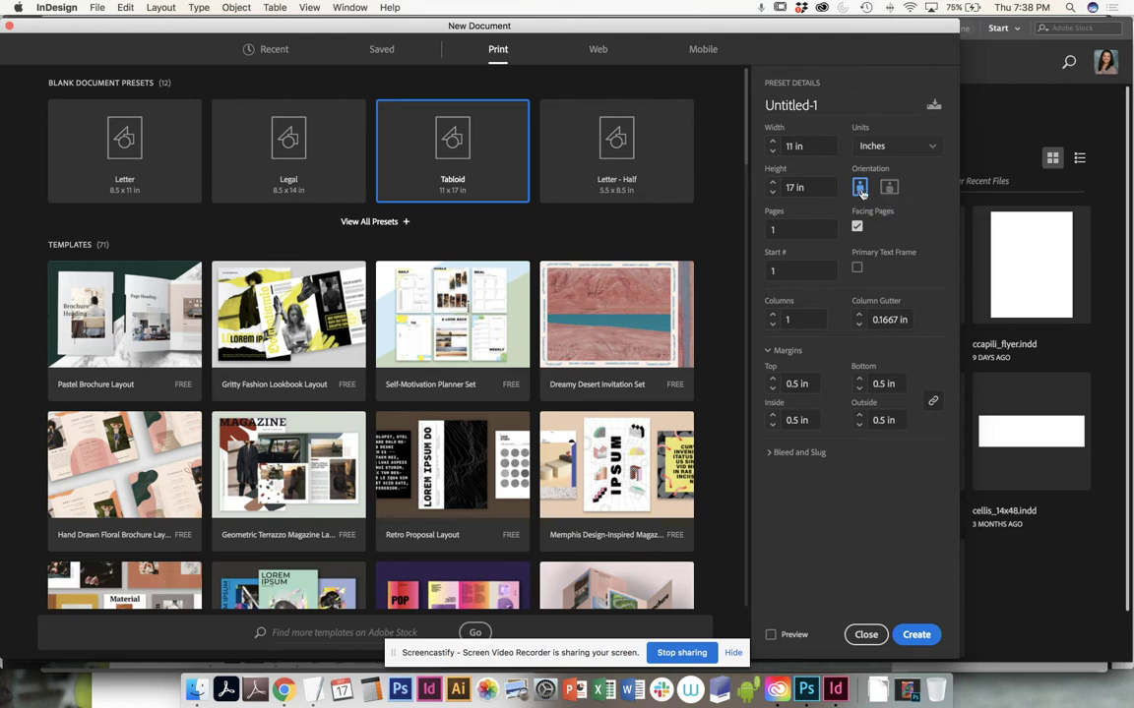
Keep the units in inches, turn off Facing Pages and create the tabloid document
click(799, 146)
click(813, 188)
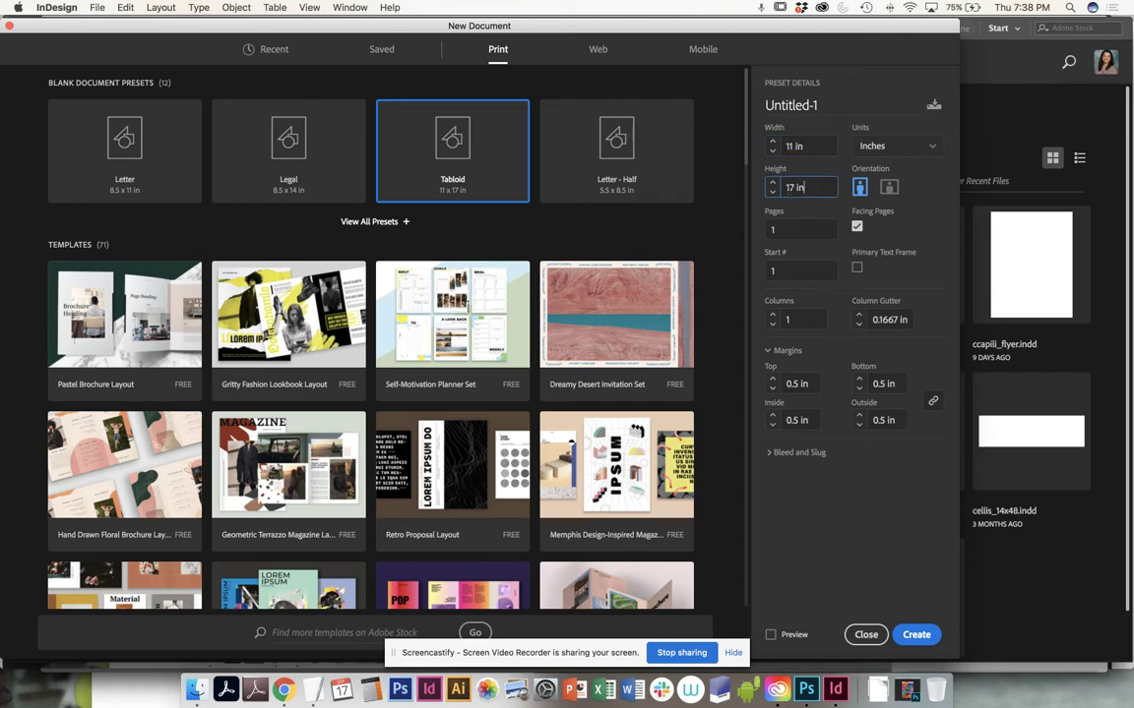
click(880, 148)
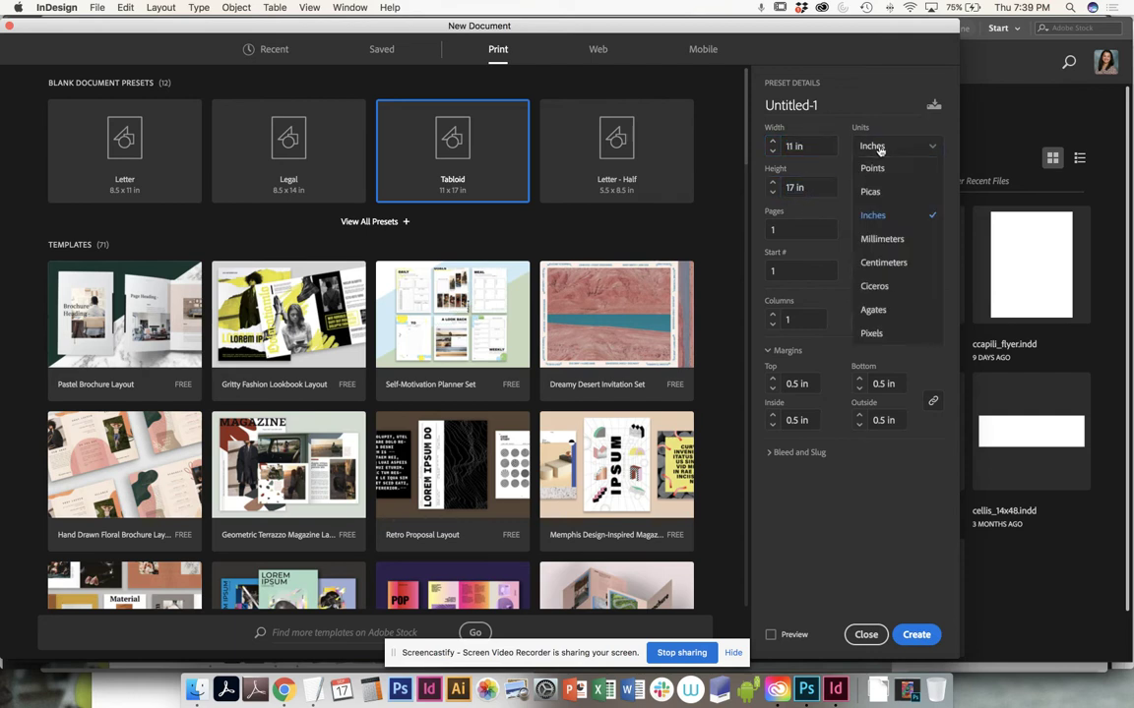
click(873, 218)
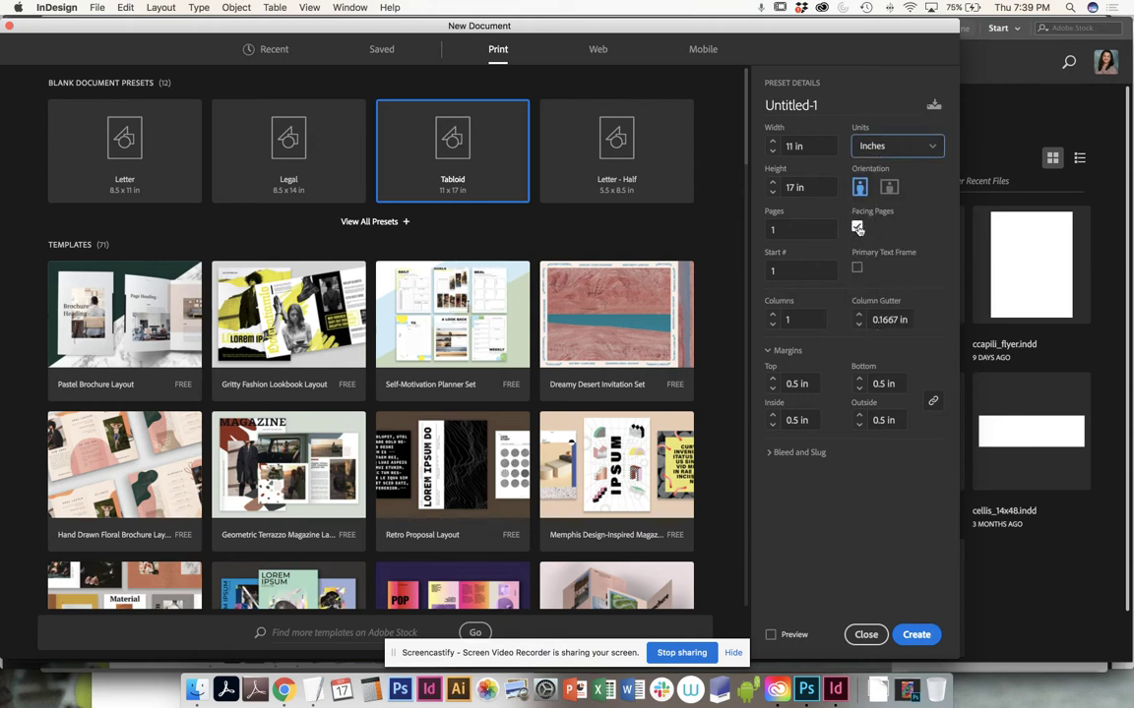
click(857, 227)
click(857, 227)
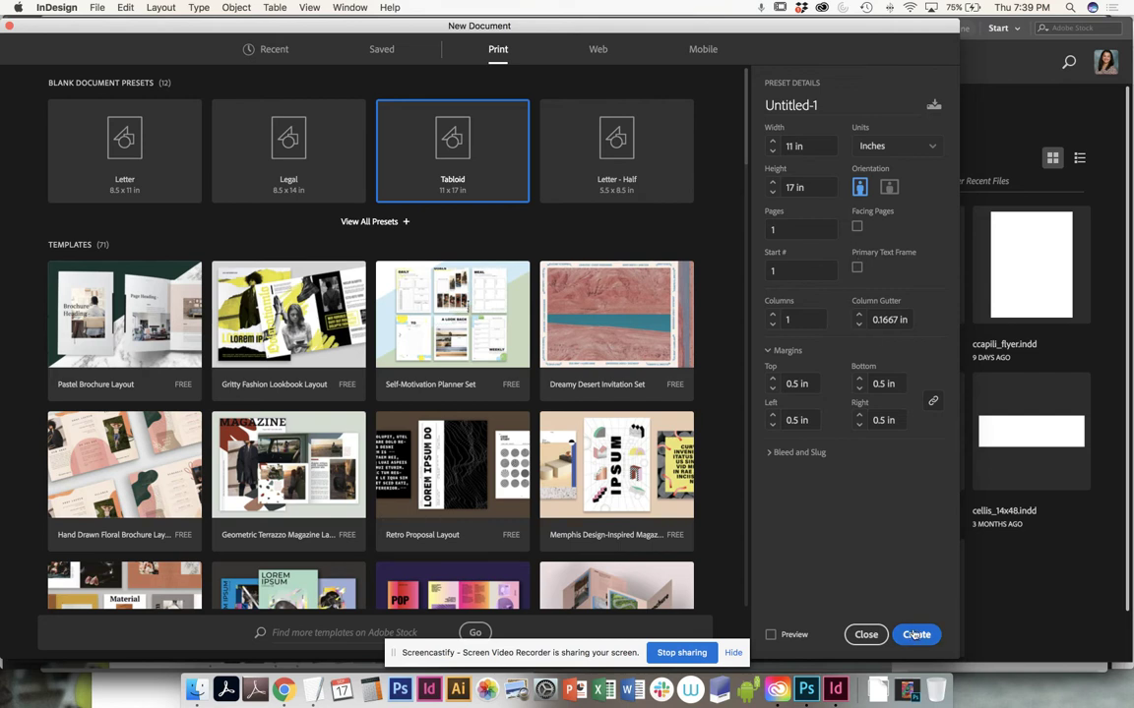
click(866, 634)
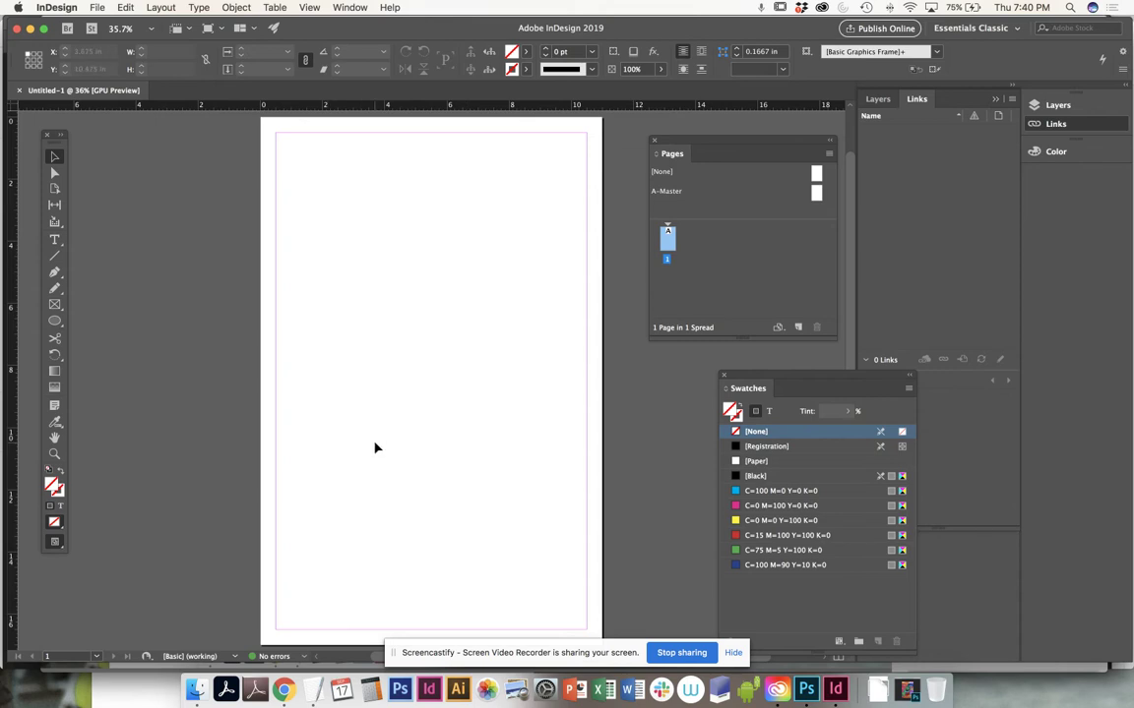
Start saving the document and choose the JOUR315_photo_collage_poster folder as its location
key(super+minus)
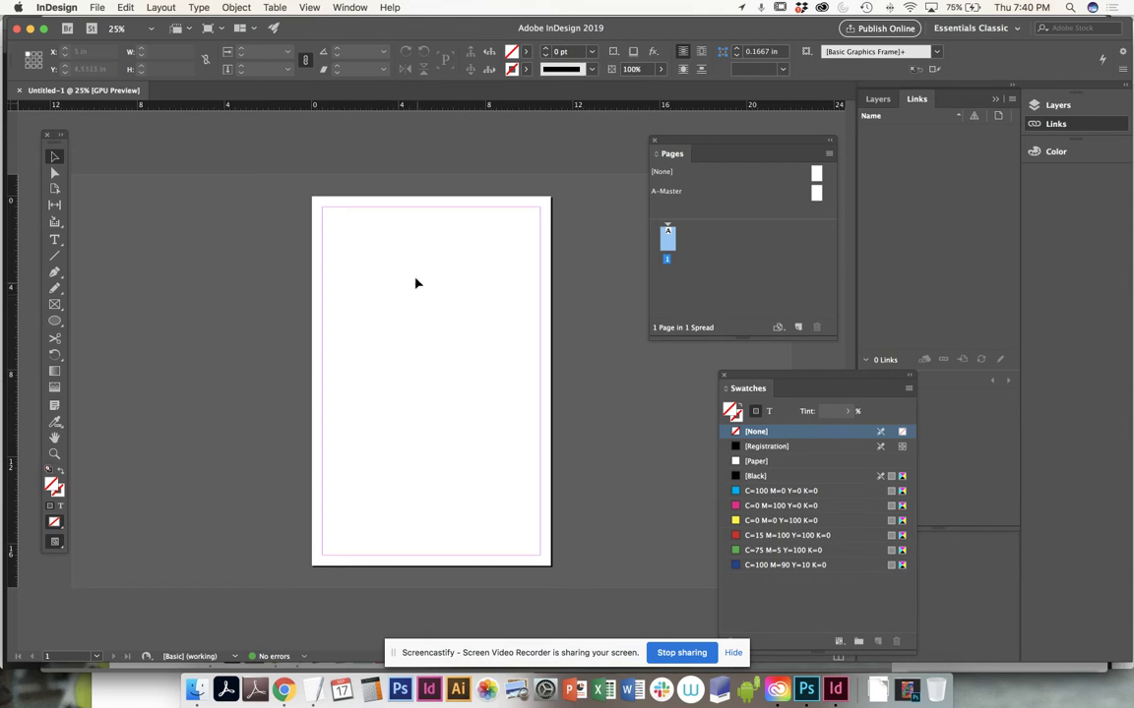
click(96, 8)
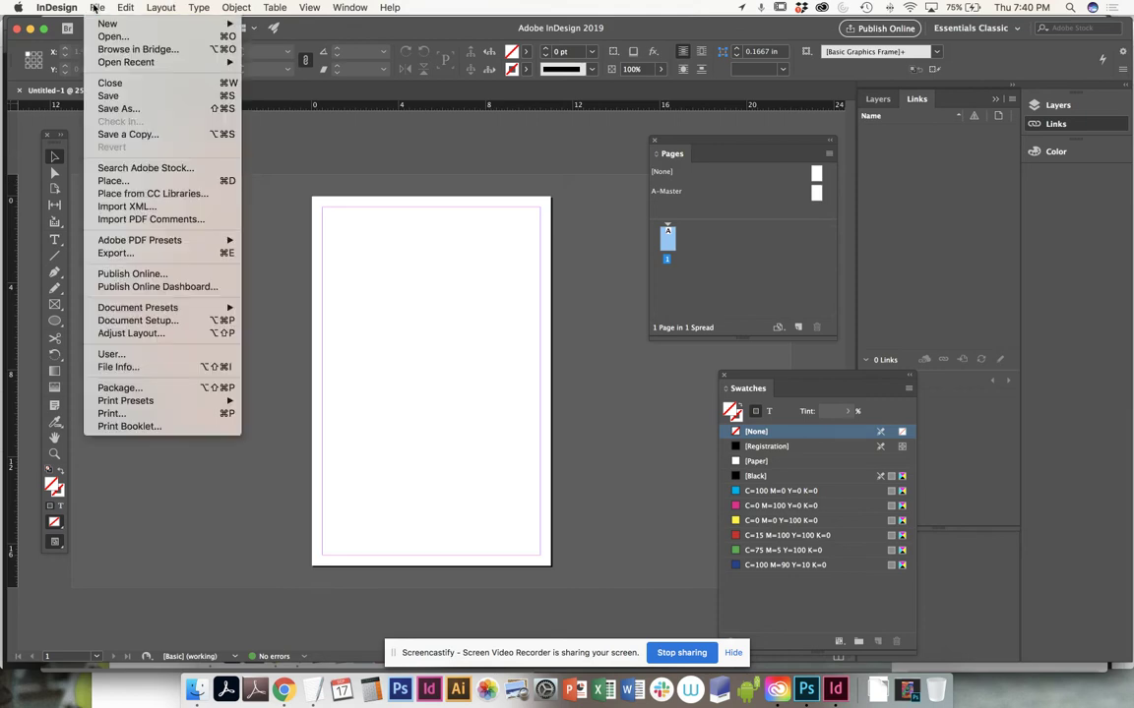
mouse_move(107, 63)
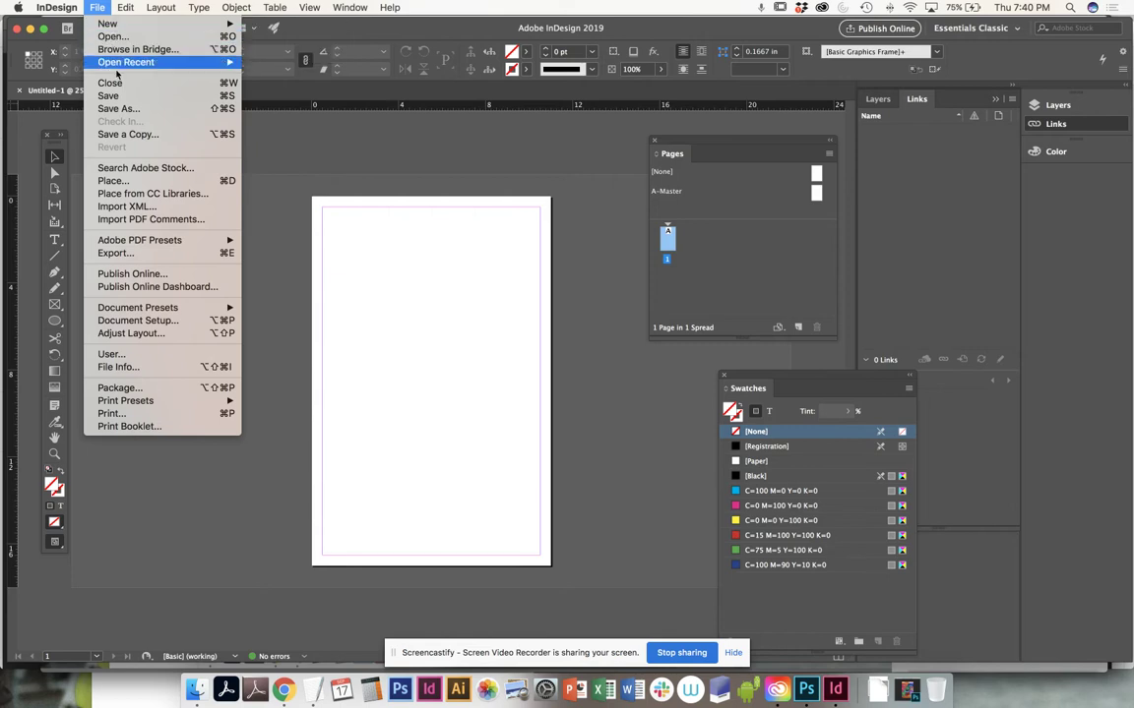
click(122, 96)
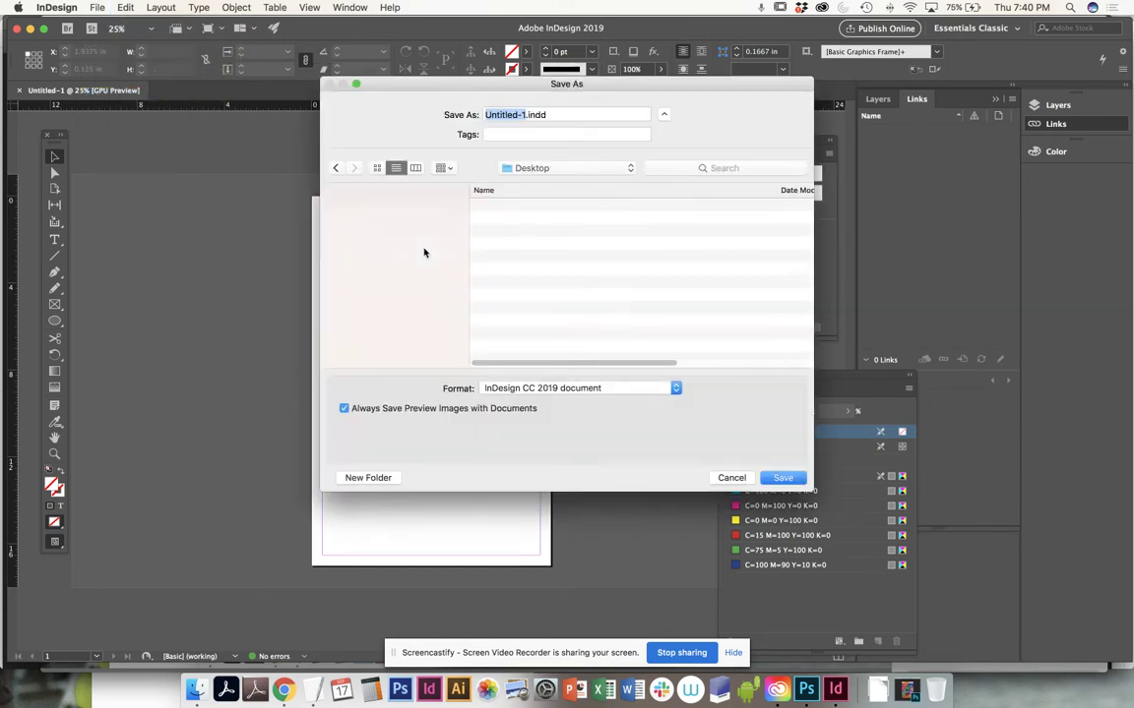
click(581, 170)
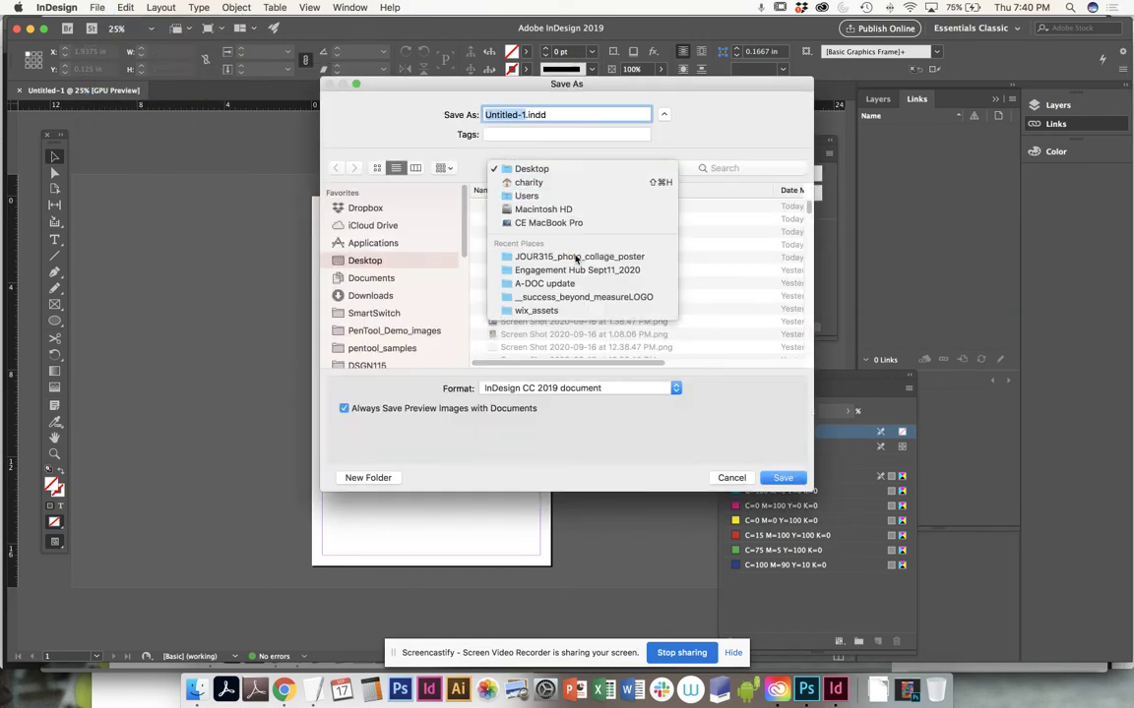
click(576, 257)
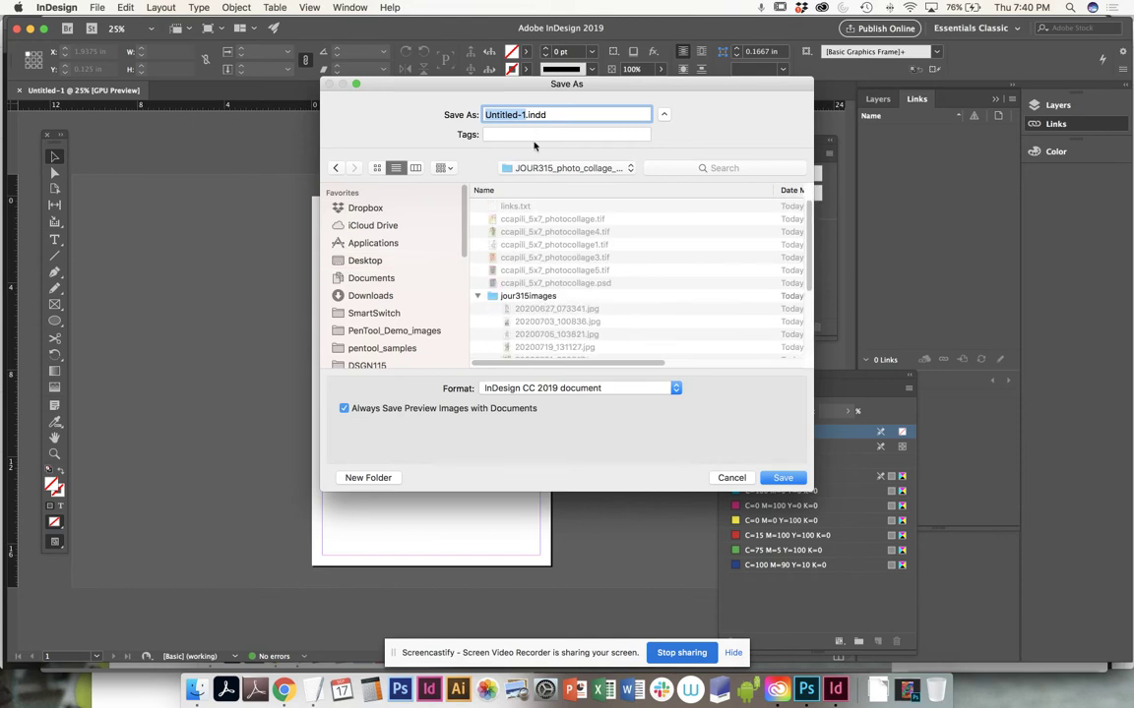
Name the file ccapili_poster11x17.indd and save it
key(BackSpace)
text(ca)
key(BackSpace)
text(capili_)
text(t)
key(BackSpace)
text(poster_)
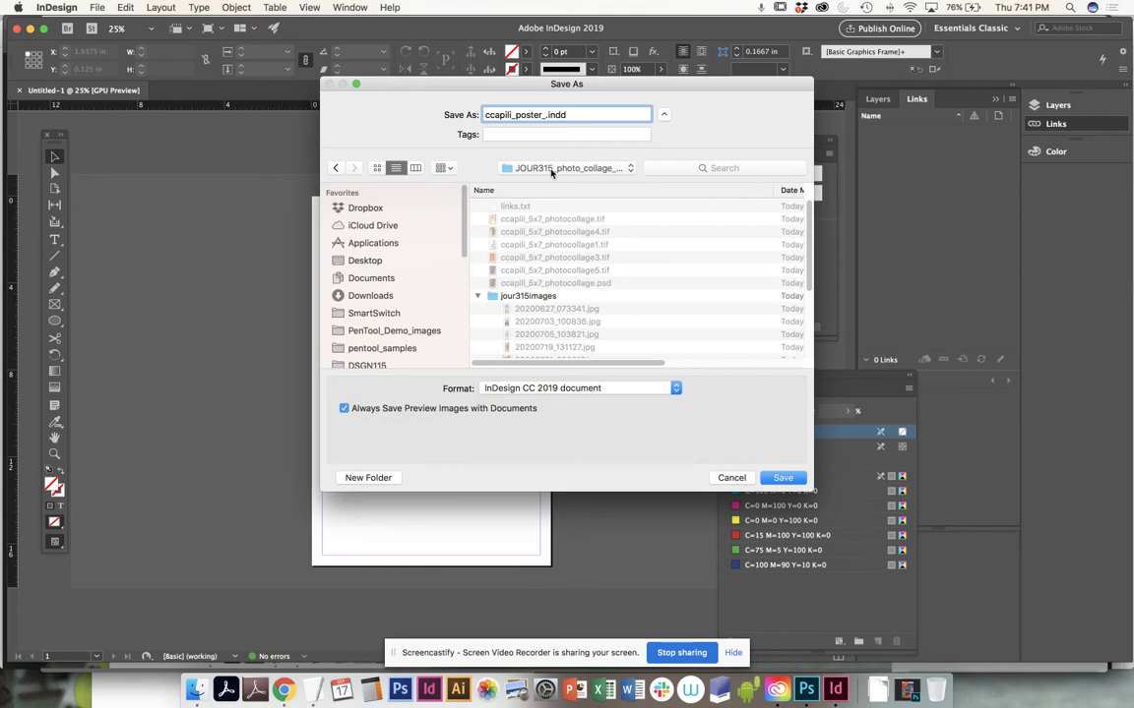
key(BackSpace)
text(11x17)
click(783, 479)
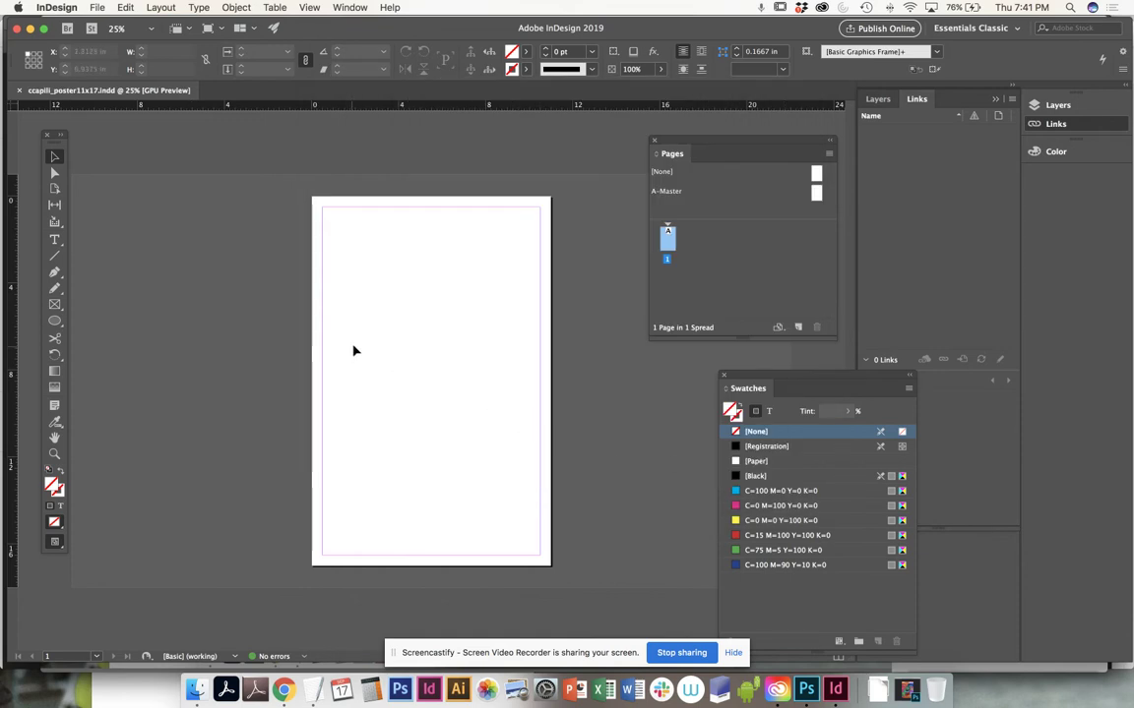
key(super+equal)
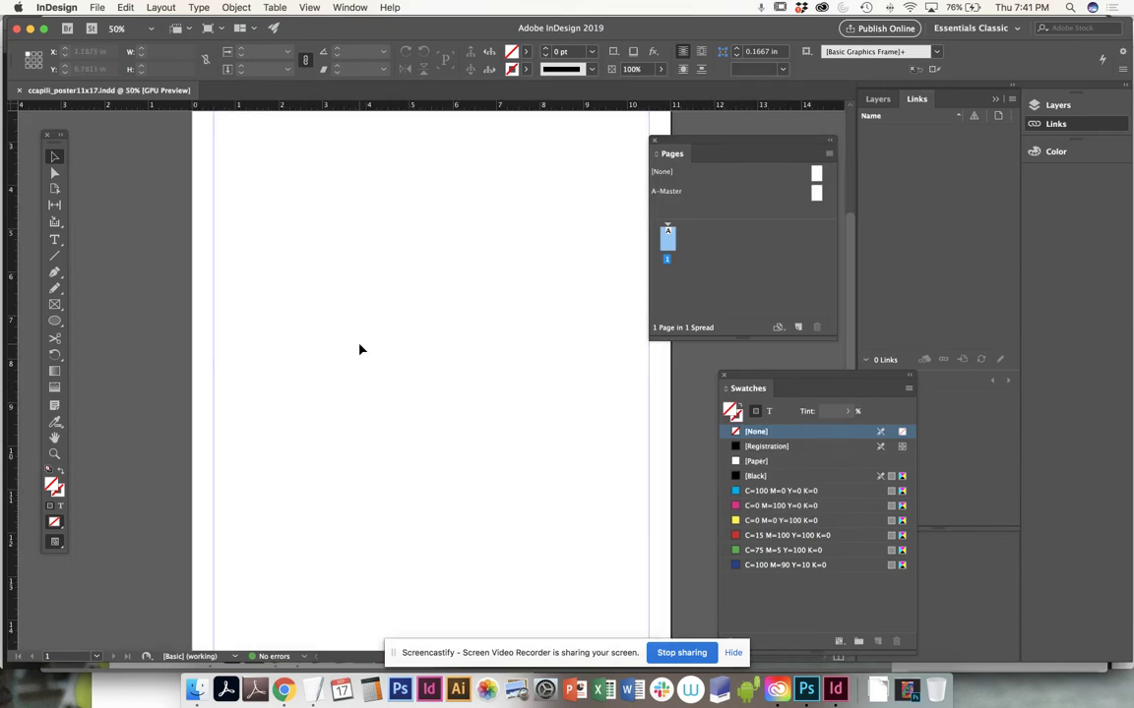
drag(456, 291, 399, 435)
key(super+minus)
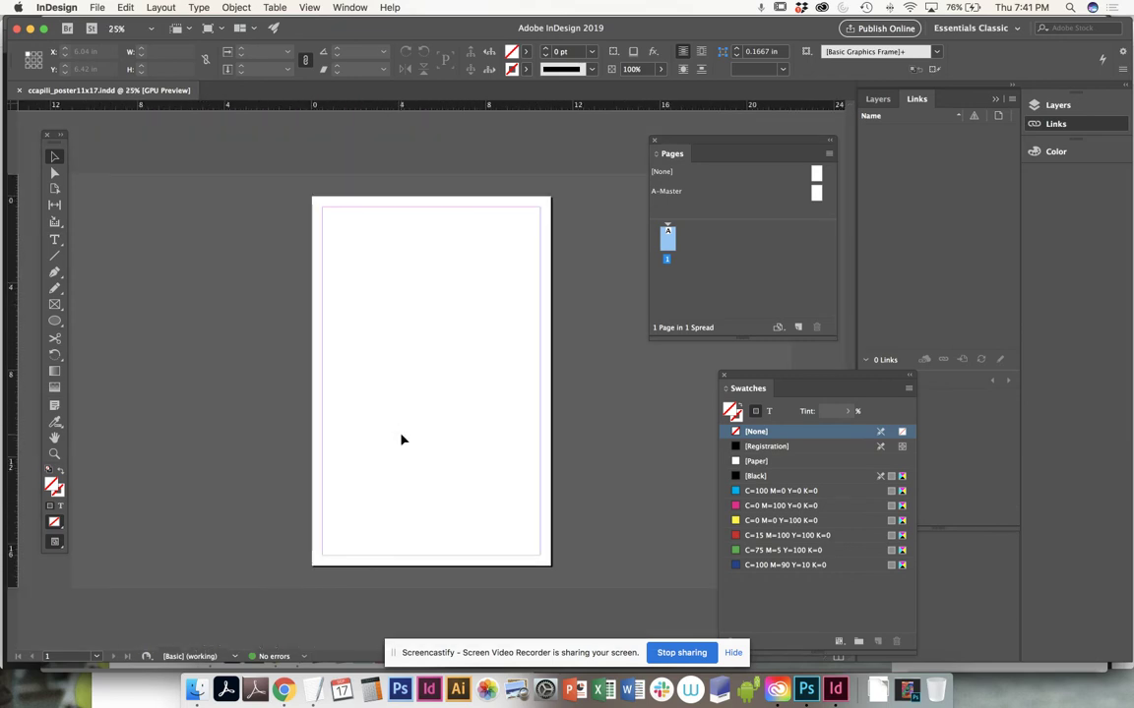
click(98, 7)
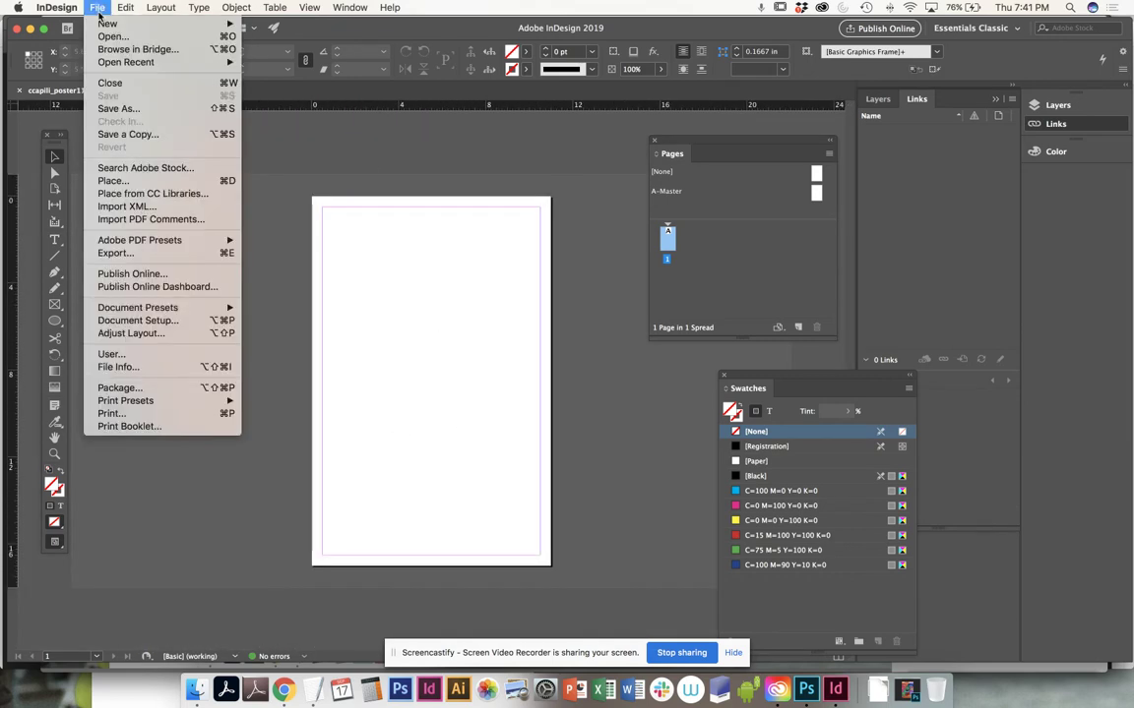
click(354, 182)
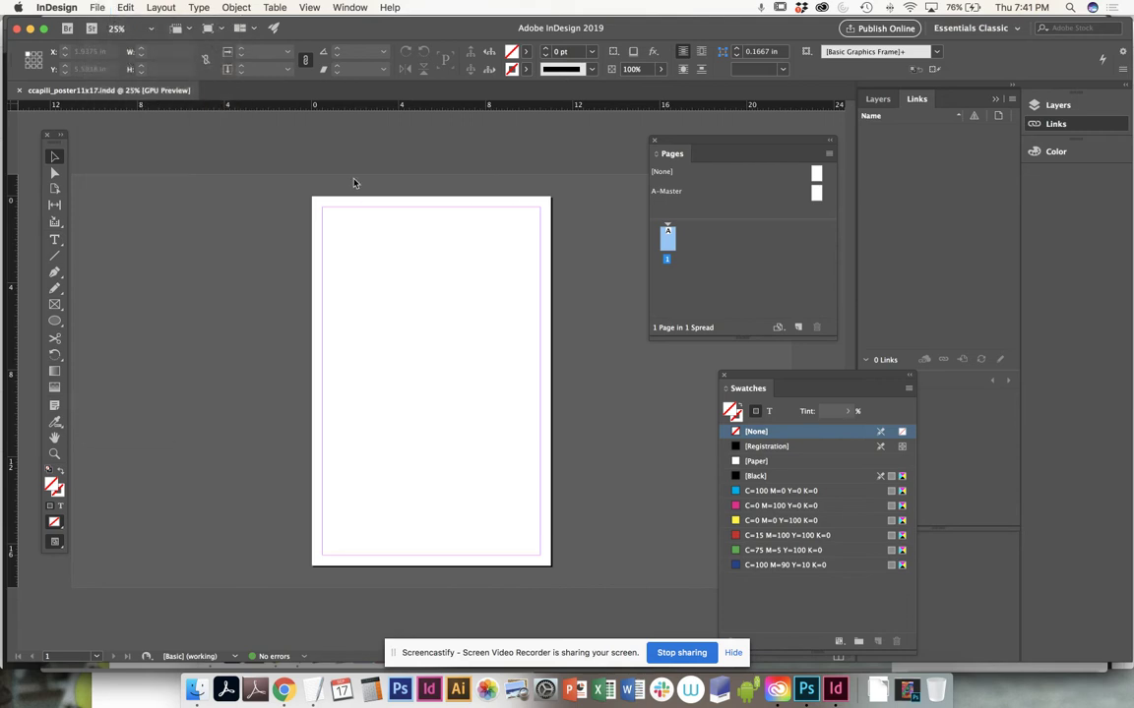
Start placing images and browse to the JOUR315_photo_collage_poster folder
key(super+equal)
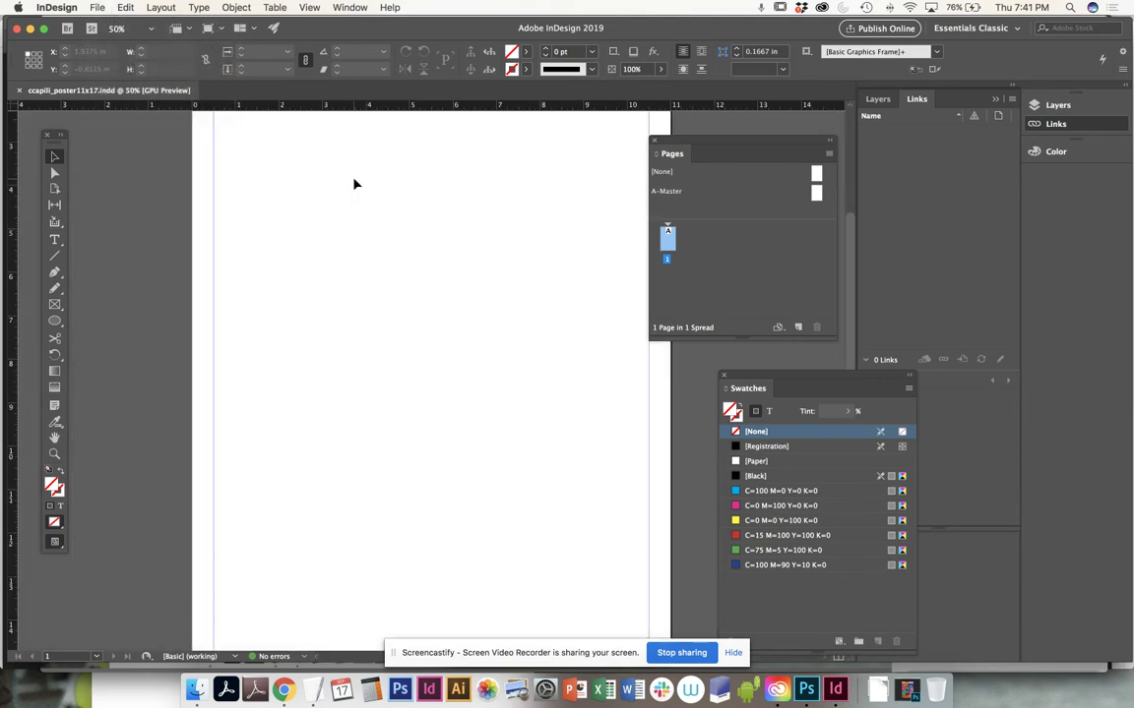
scroll(384, 325, up, 5)
scroll(398, 388, down, 2)
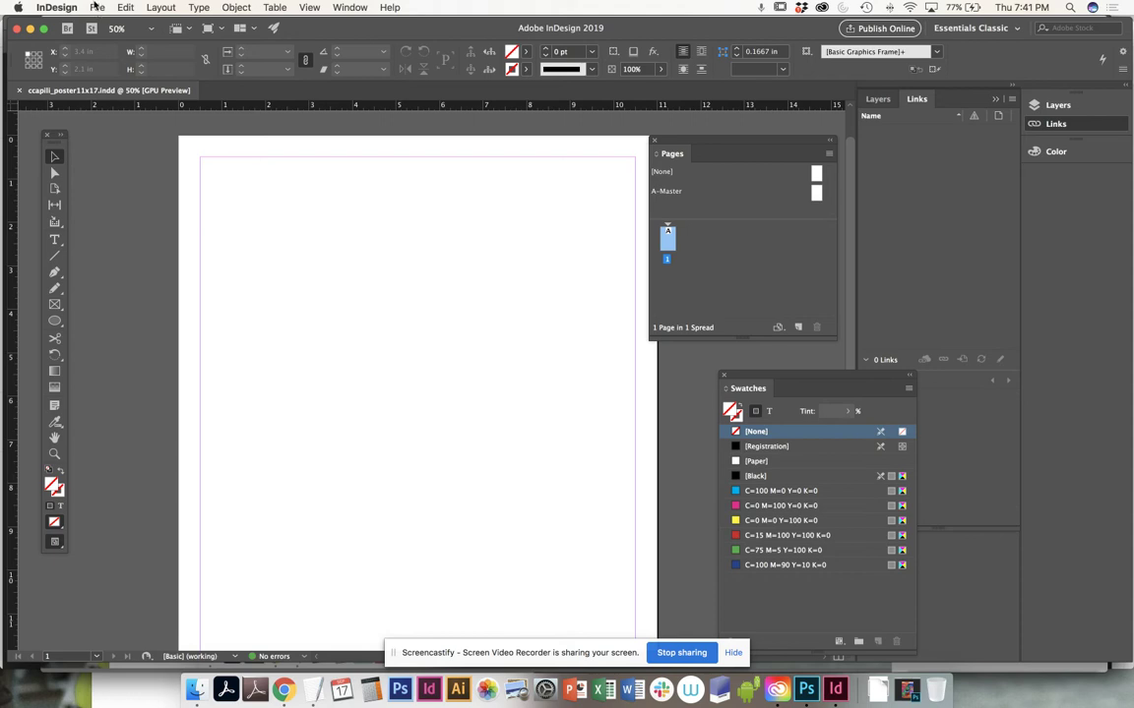
click(96, 7)
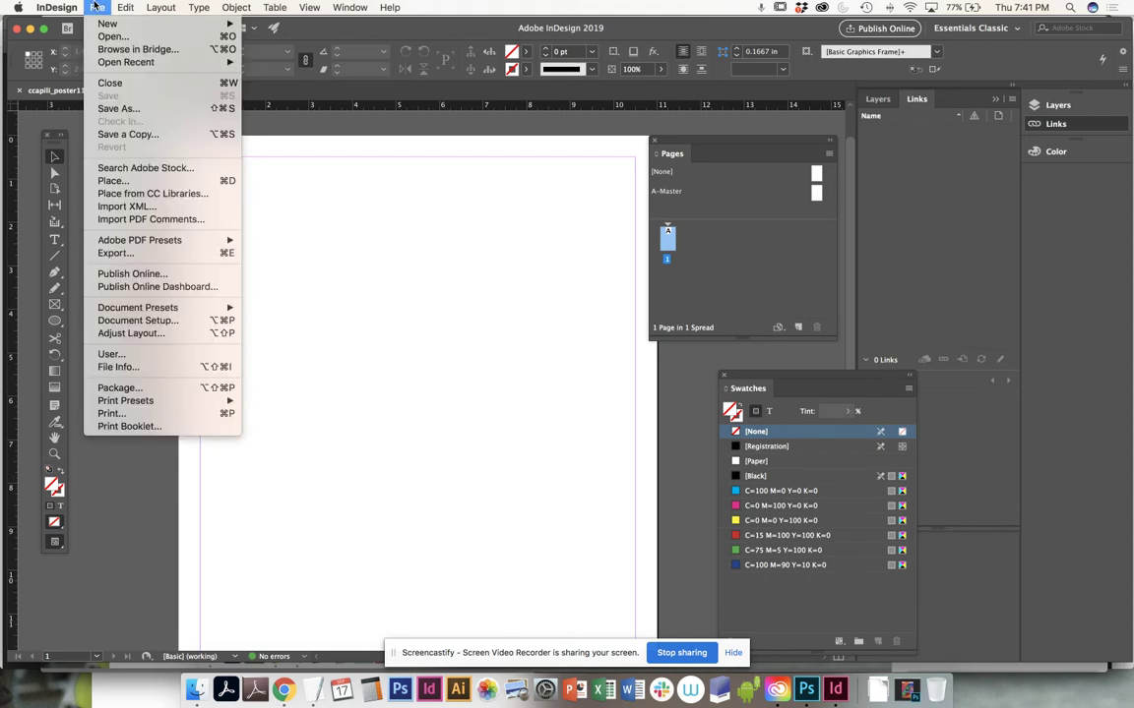
click(113, 181)
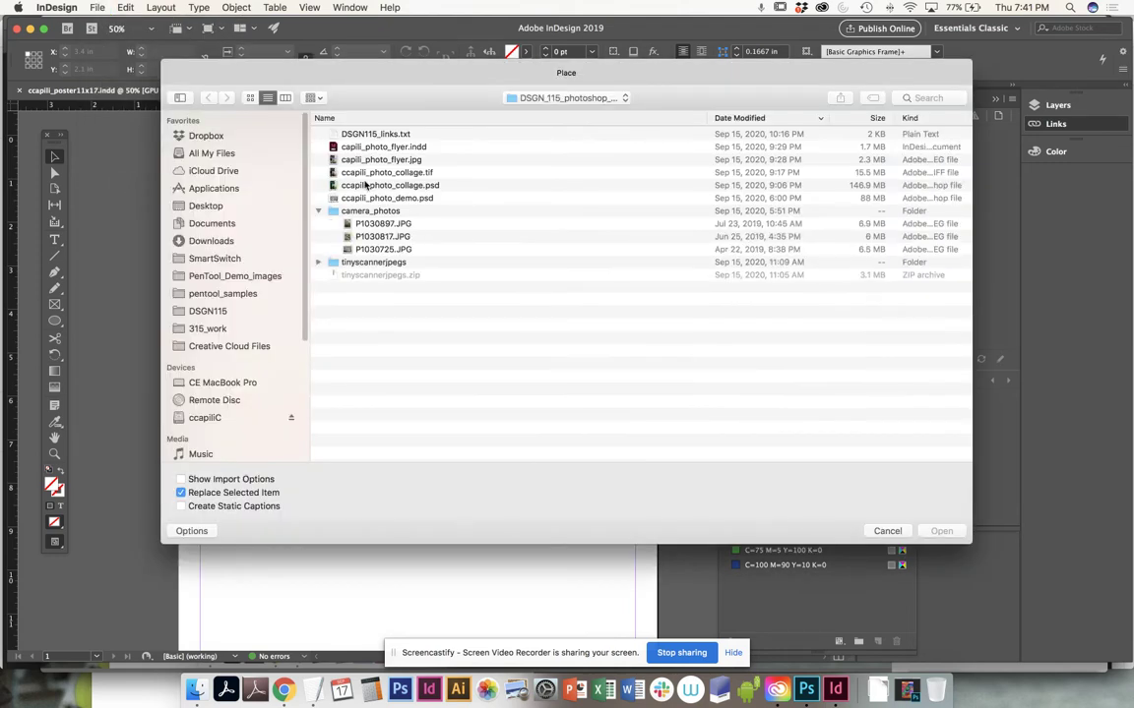
click(562, 100)
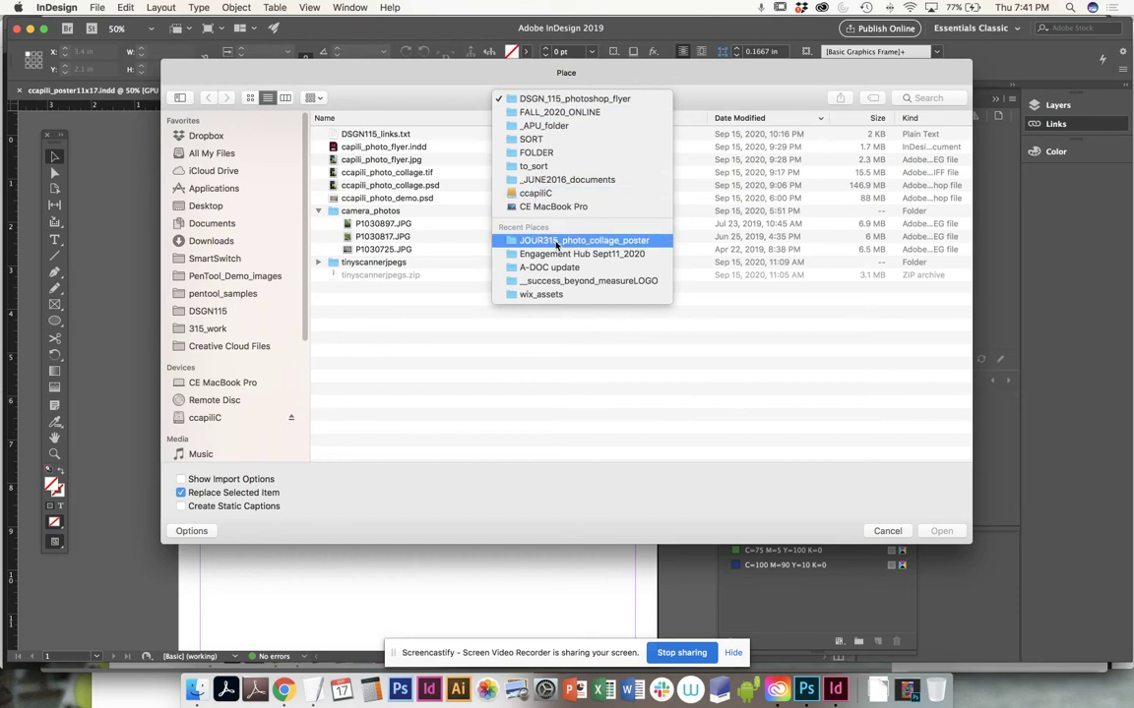
click(518, 240)
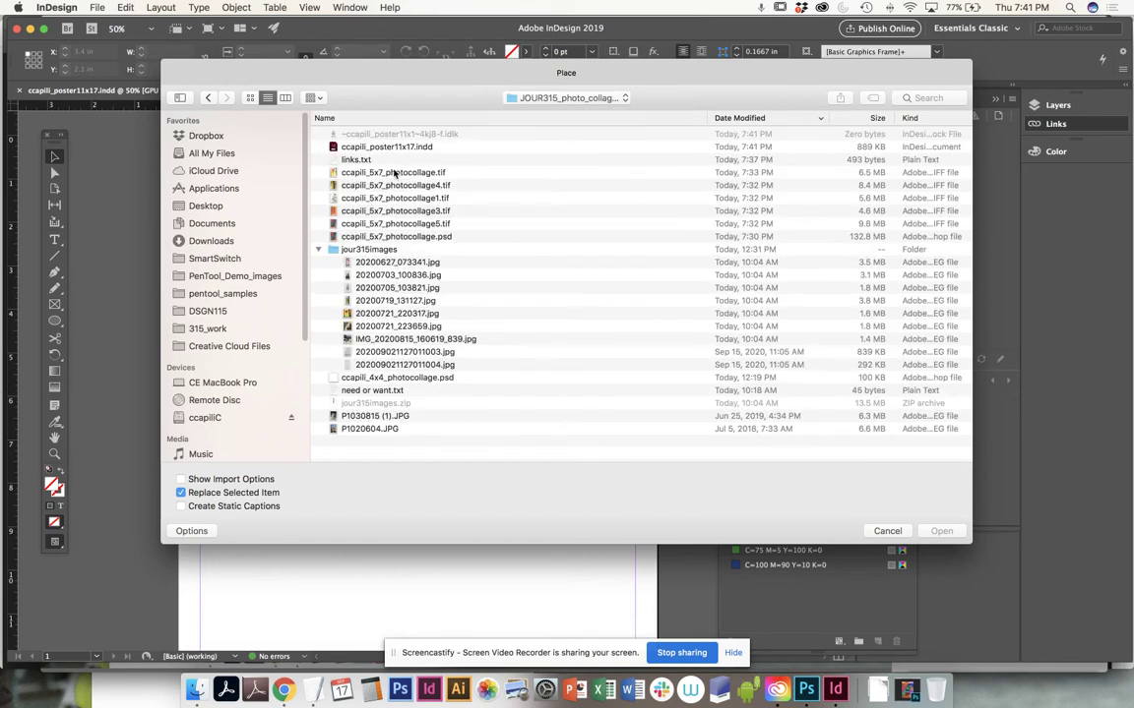
Load the five ccapili_5x7_photocollage TIF files (the unnumbered one, 1, 3, 4 and 5) for placing
click(421, 174)
shift+click(379, 185)
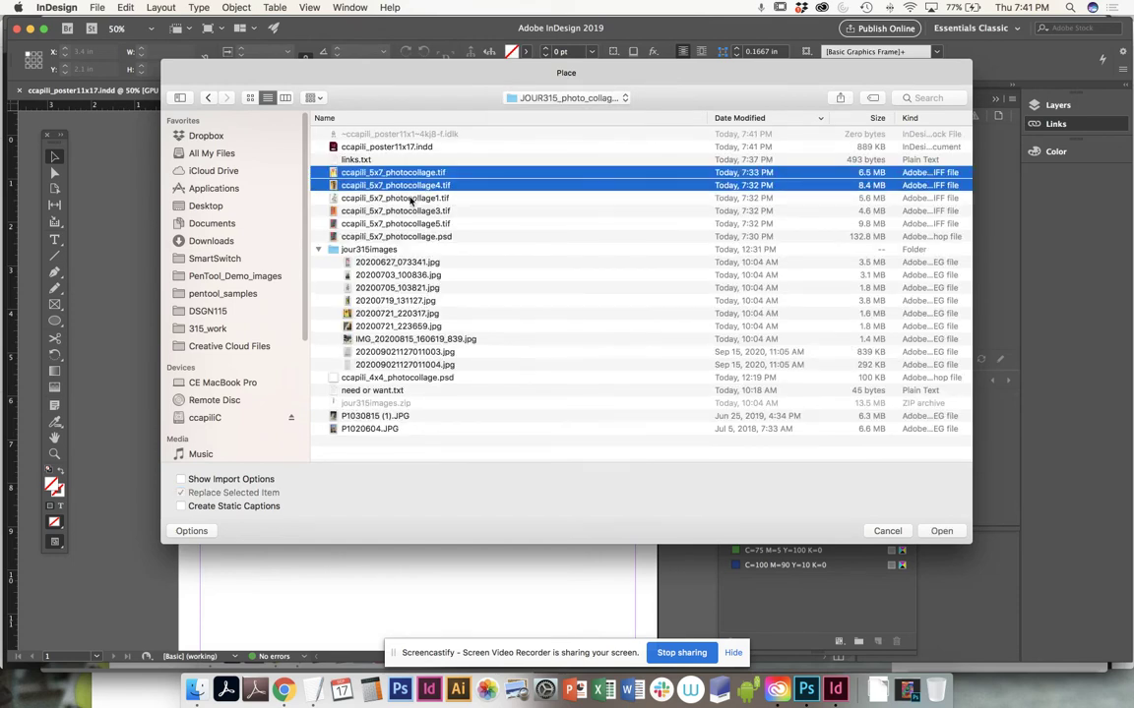
shift+click(372, 198)
shift+click(366, 211)
shift+click(403, 224)
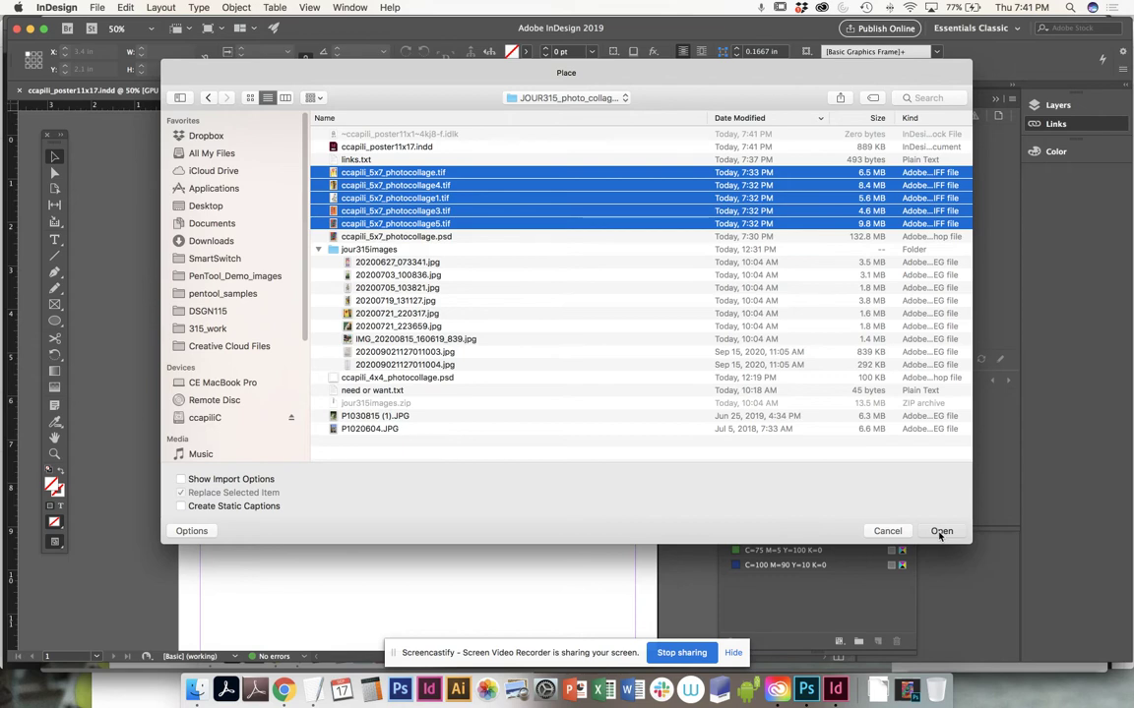
click(940, 532)
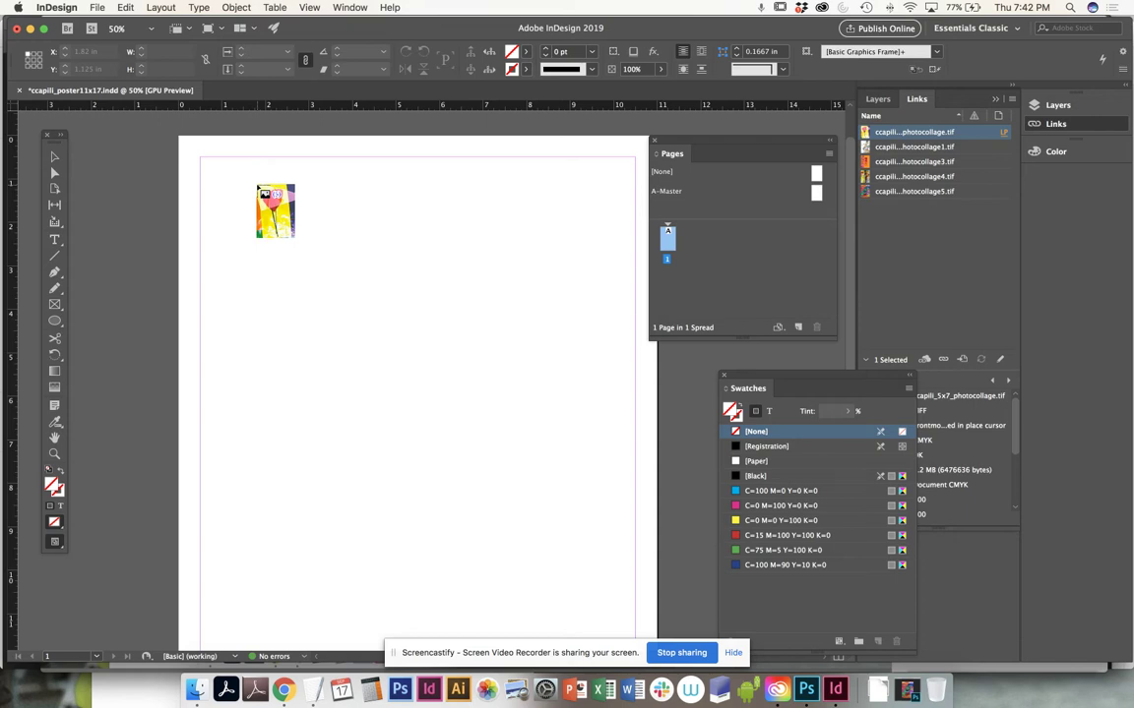
Place the five collage images together as a three-column grid about 9.5 in wide, starting near the page's upper-left margin corner, and deselect them
drag(258, 187, 231, 183)
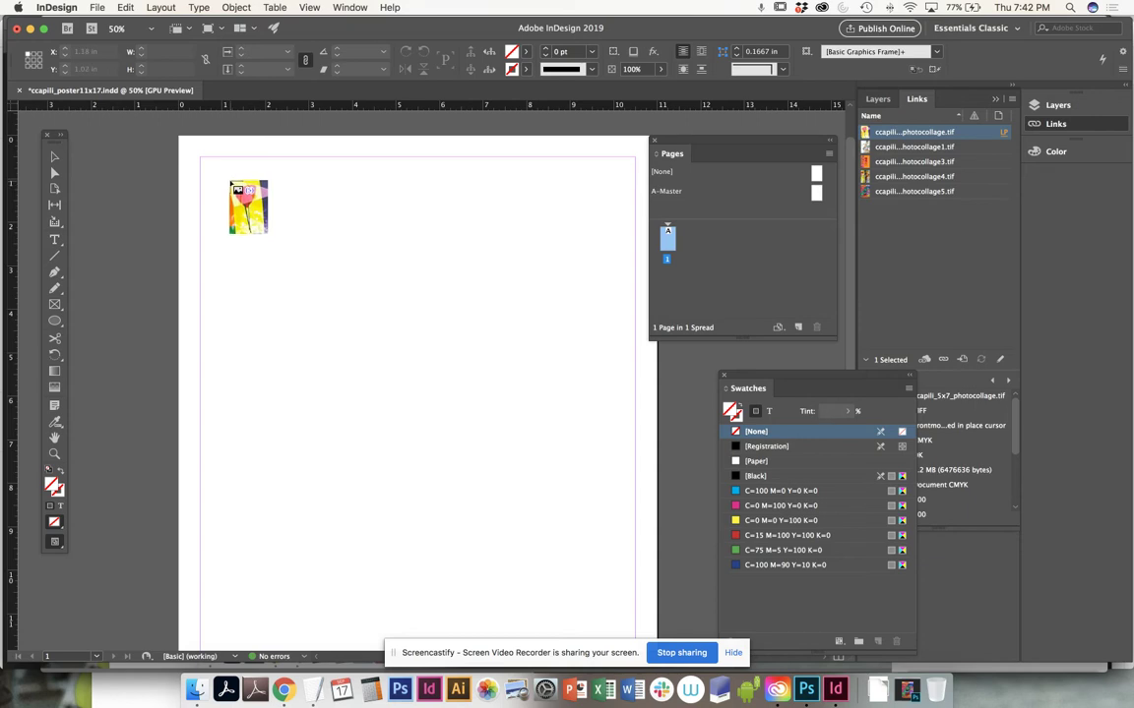
drag(218, 171, 632, 620)
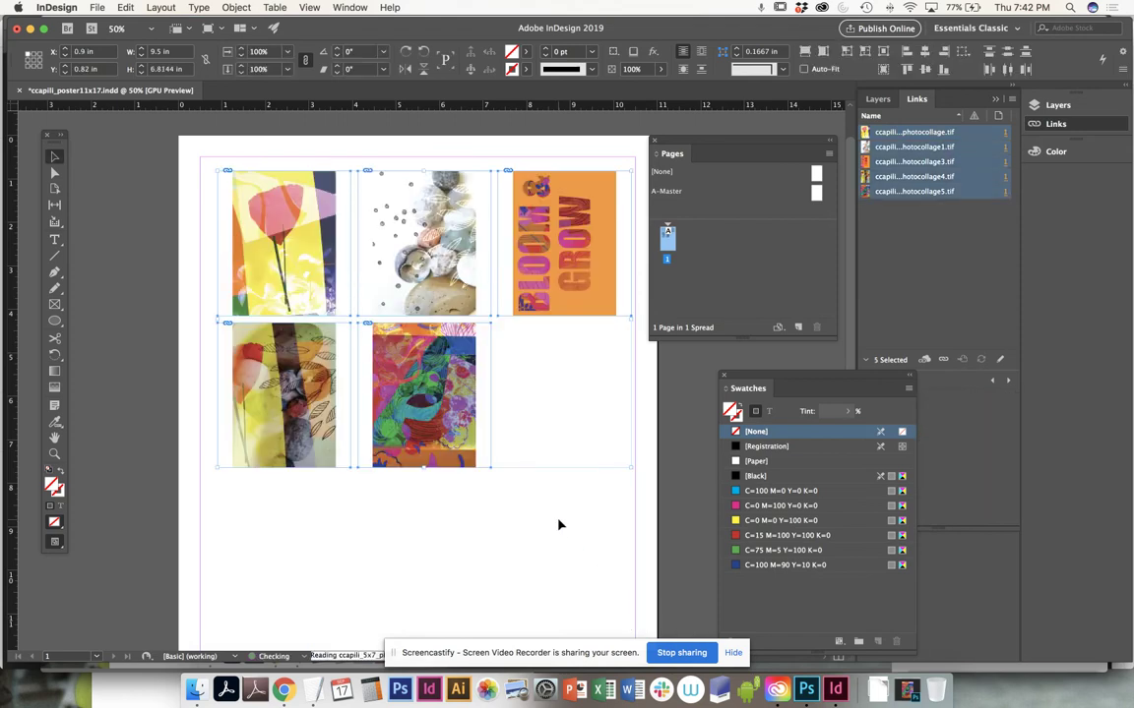
key(super+minus)
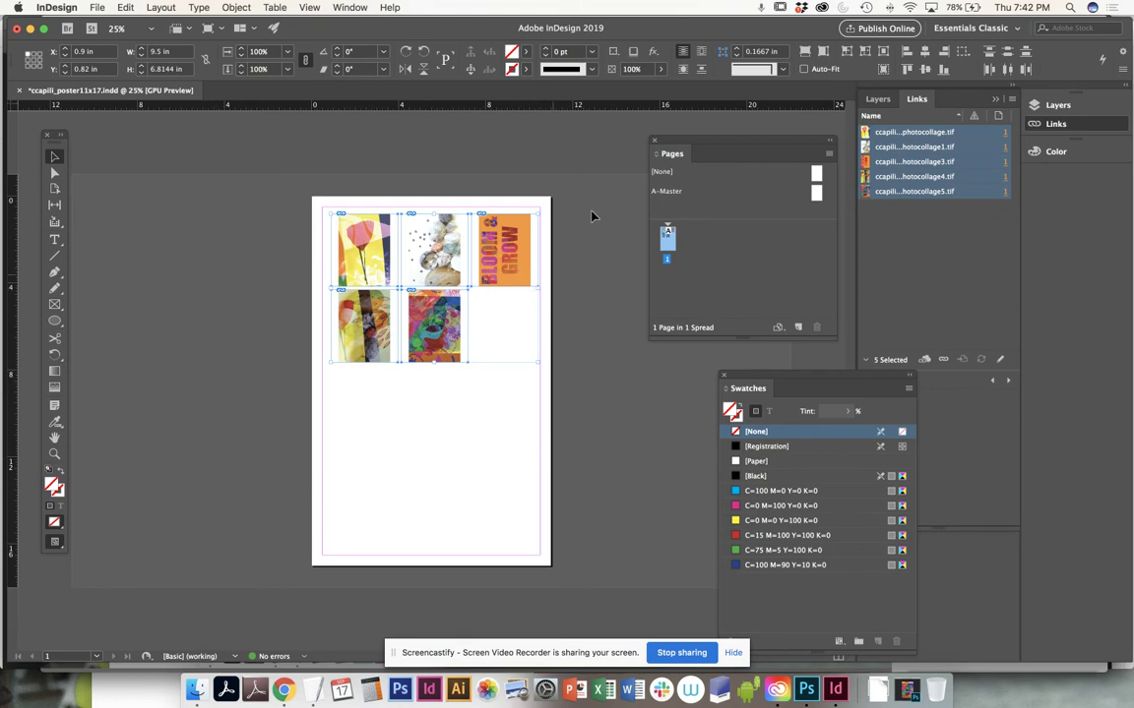
click(584, 271)
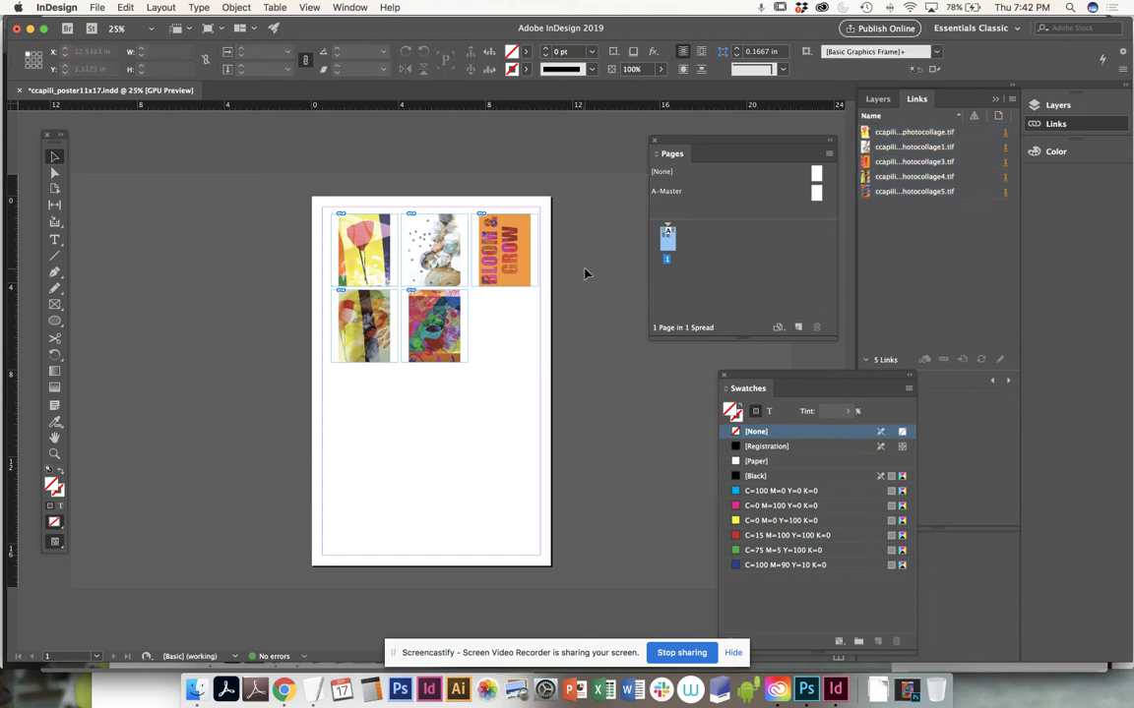
Move all five collage images down the page together, leaving empty space above them, and deselect them
key(super+equal)
scroll(571, 315, up, 5)
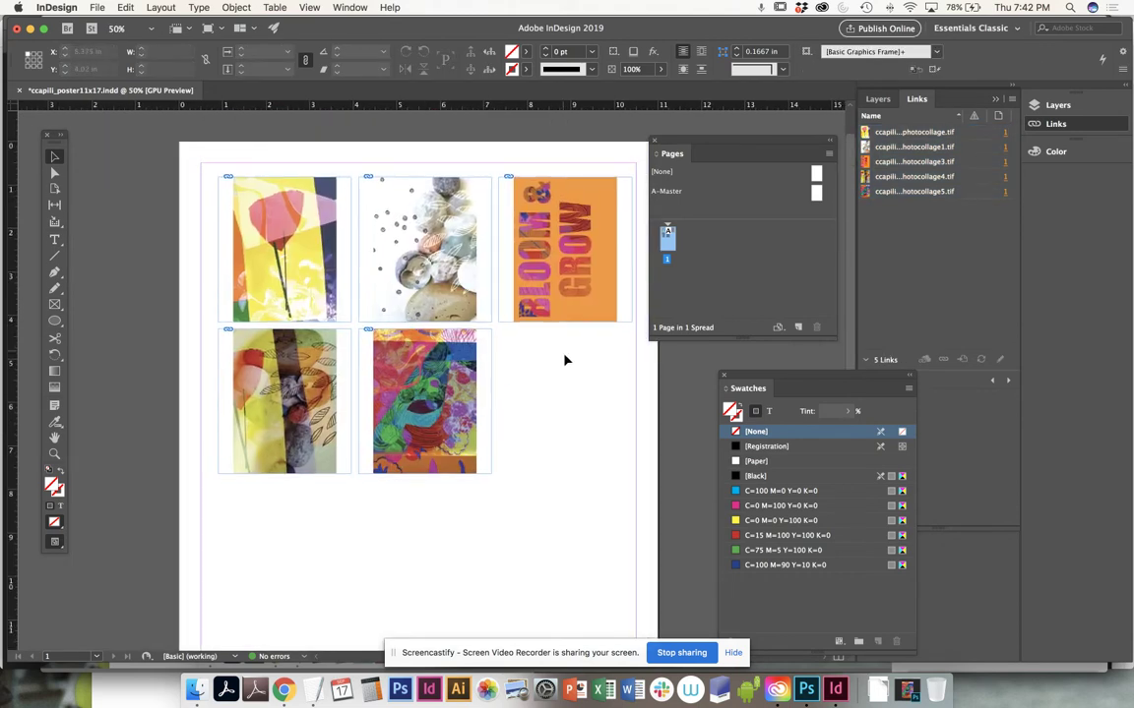
key(super+minus)
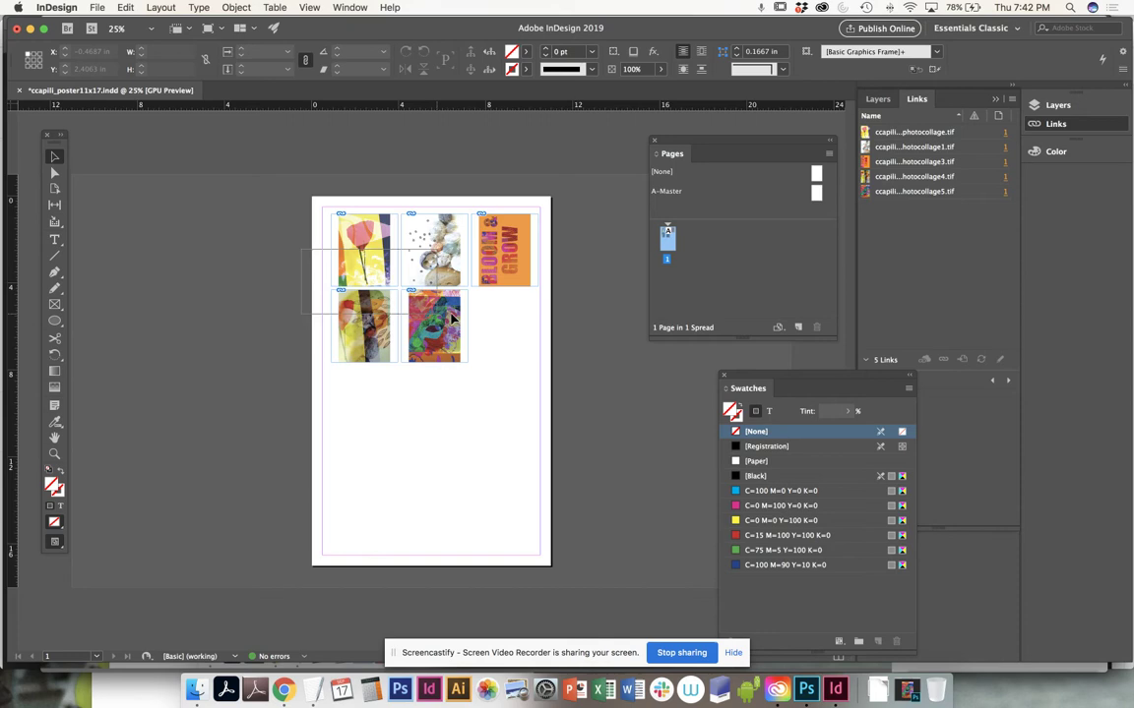
click(518, 241)
drag(519, 231, 517, 317)
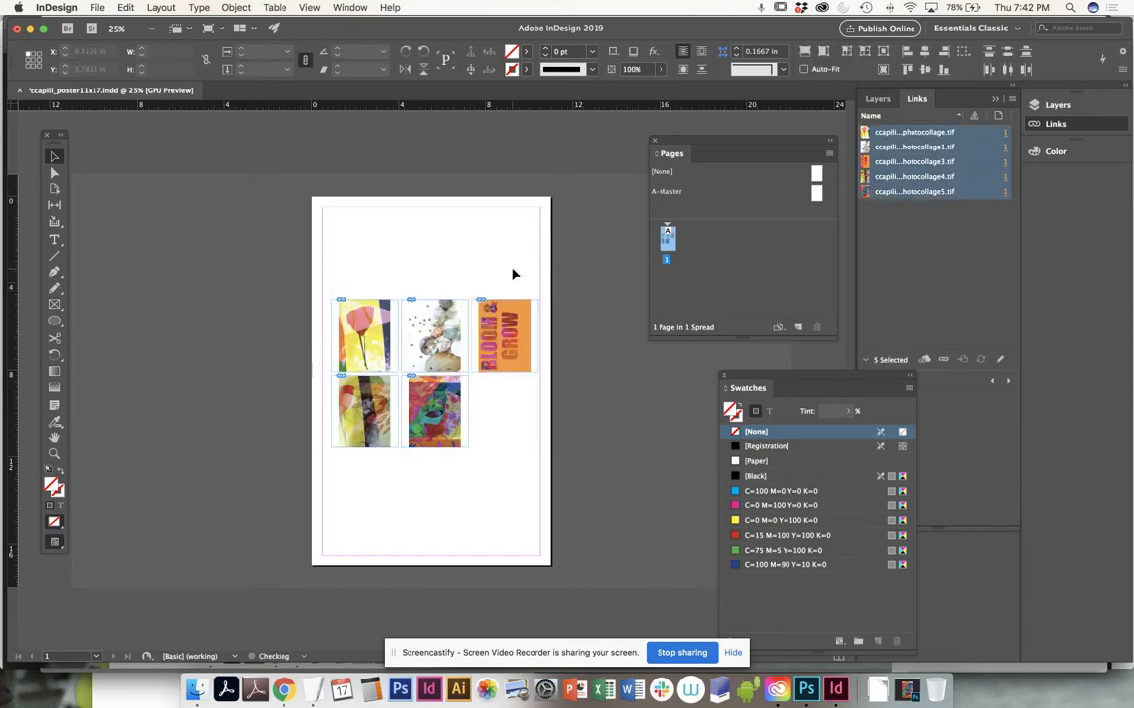
click(514, 274)
Draw a rectangle about 11.62 x 4.66 in above the images, extending slightly past the page's top and side edges
key(super+equal)
drag(517, 266, 474, 419)
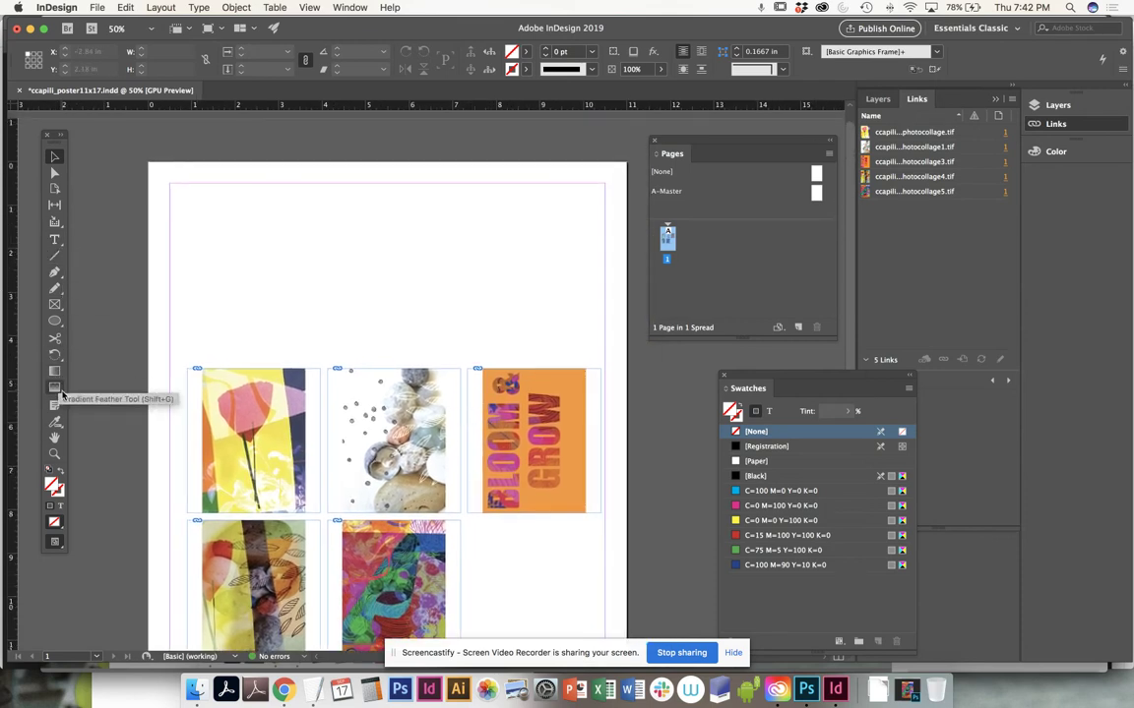
click(57, 321)
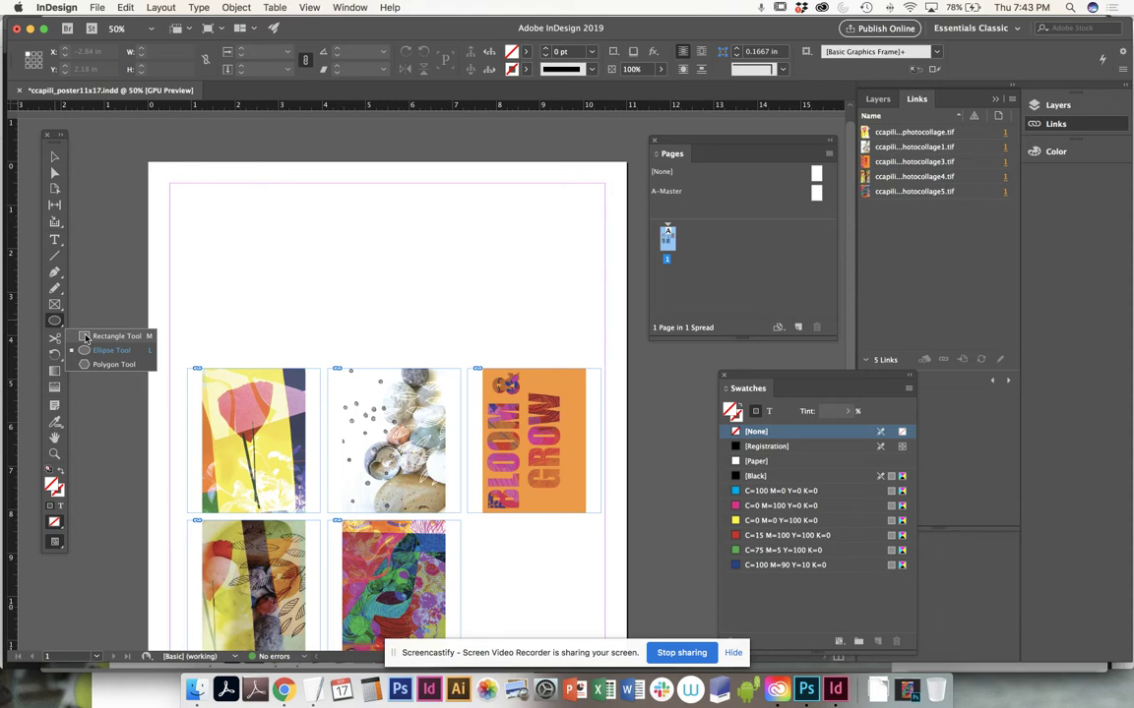
click(88, 338)
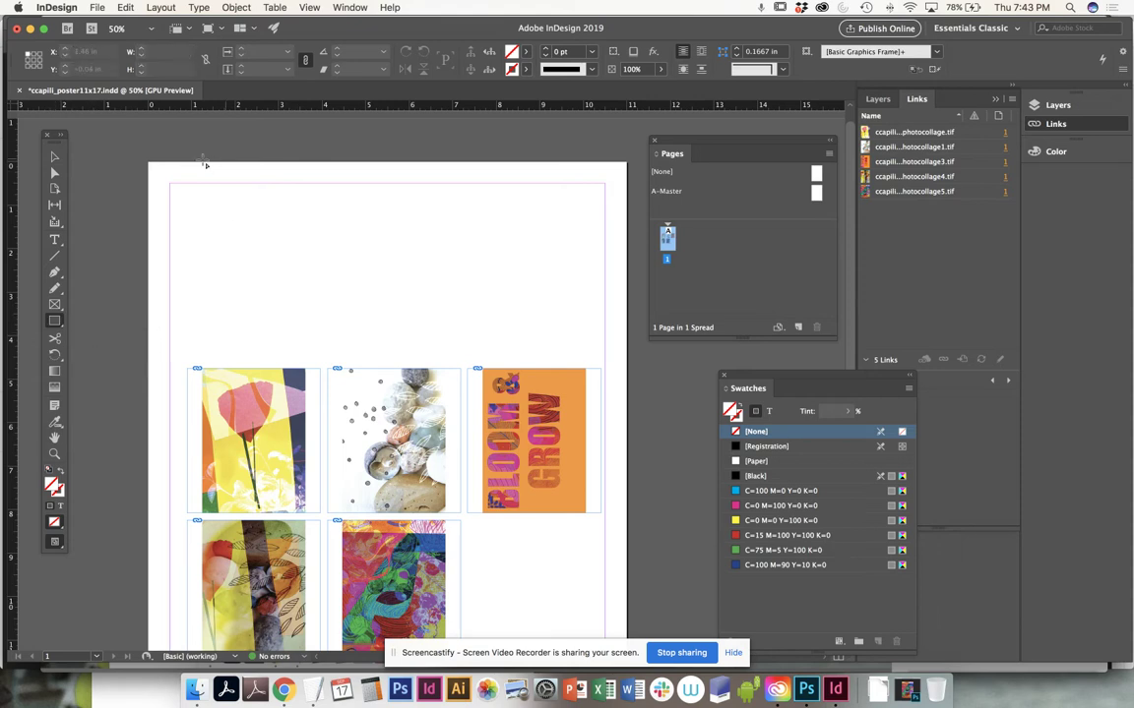
drag(135, 155, 641, 355)
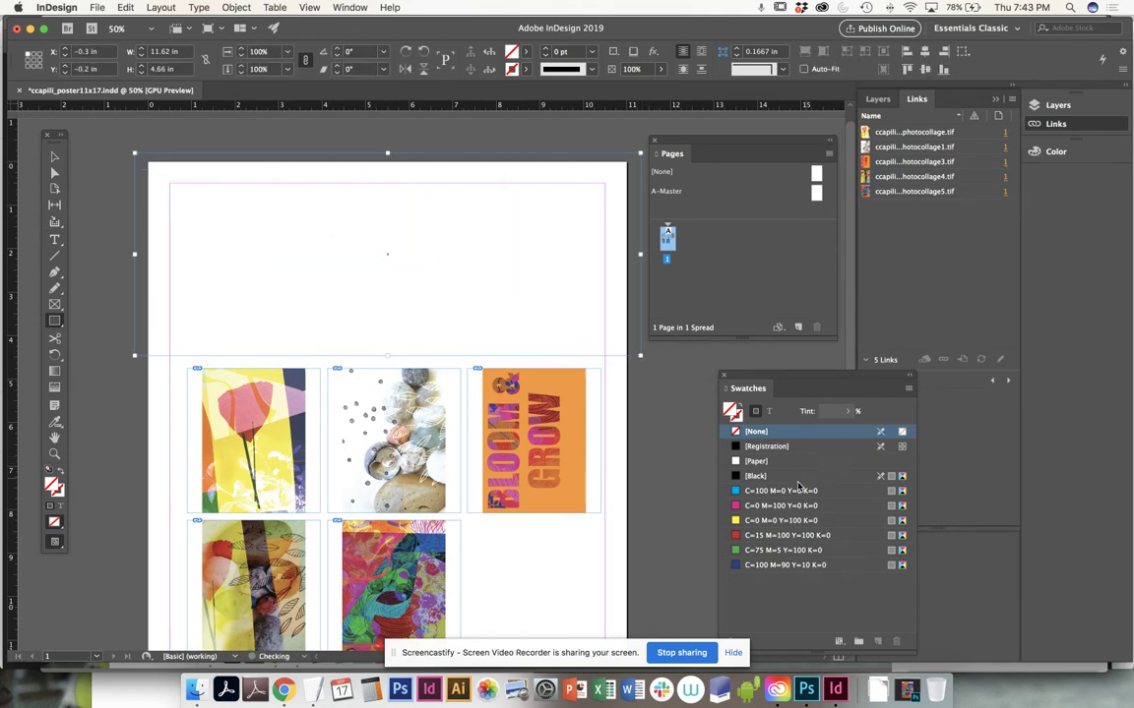
Fill the rectangle with the [Black] swatch and hide the guides
click(756, 492)
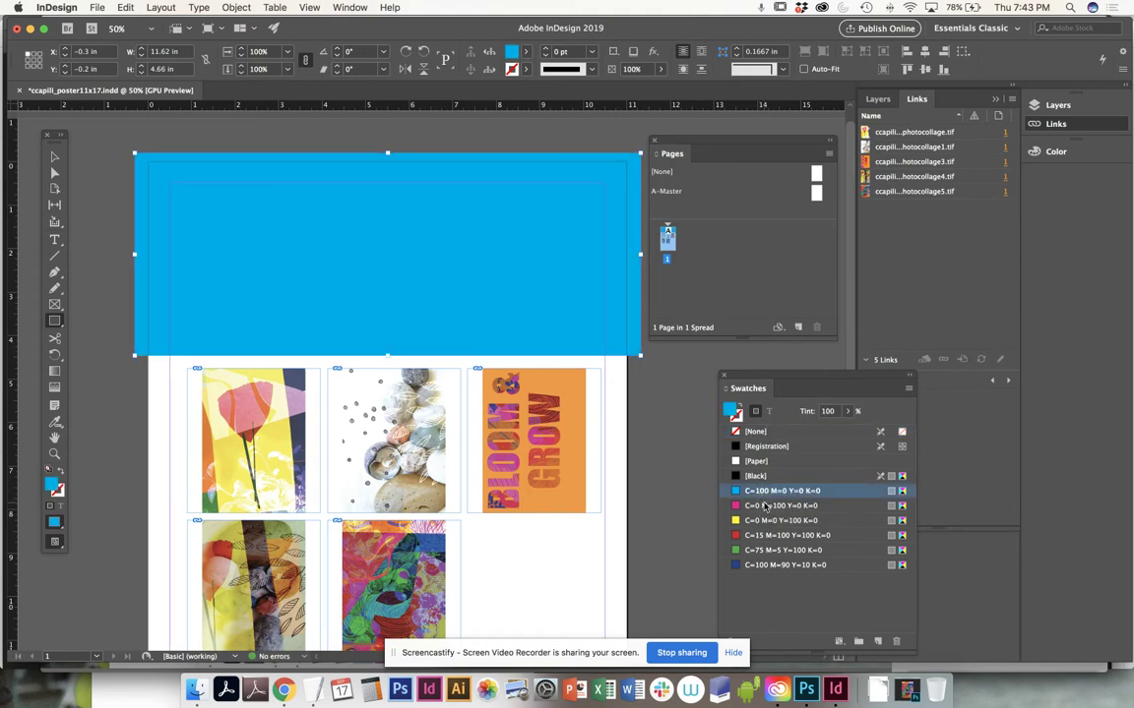
click(765, 506)
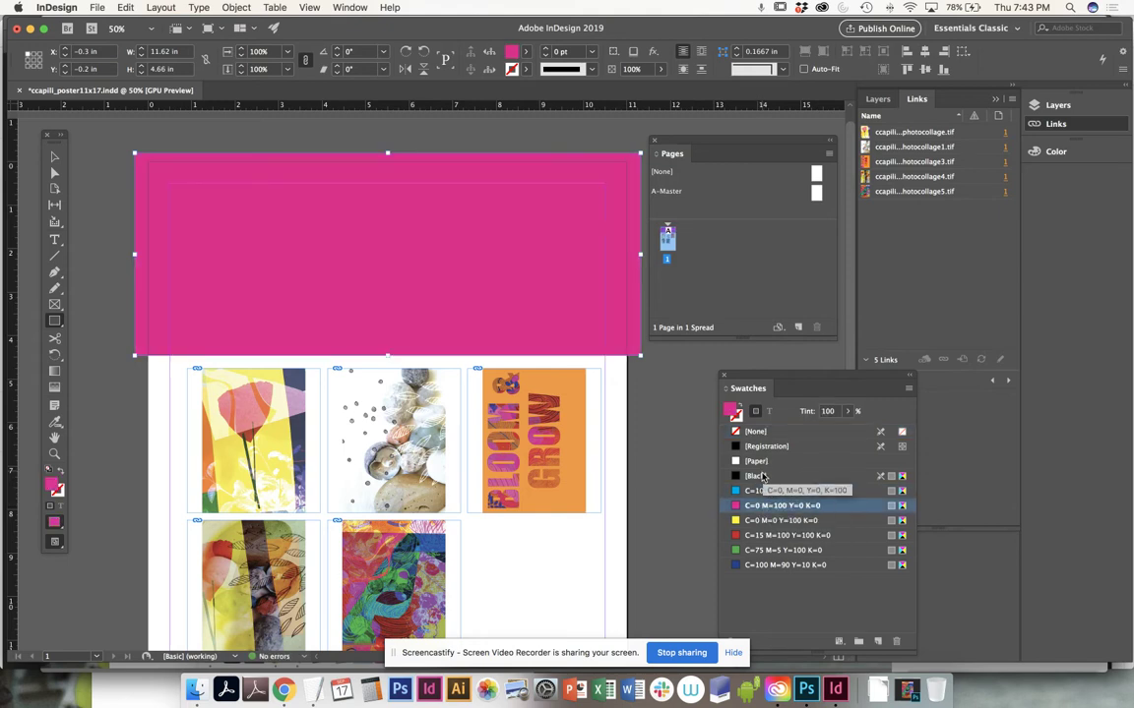
click(777, 477)
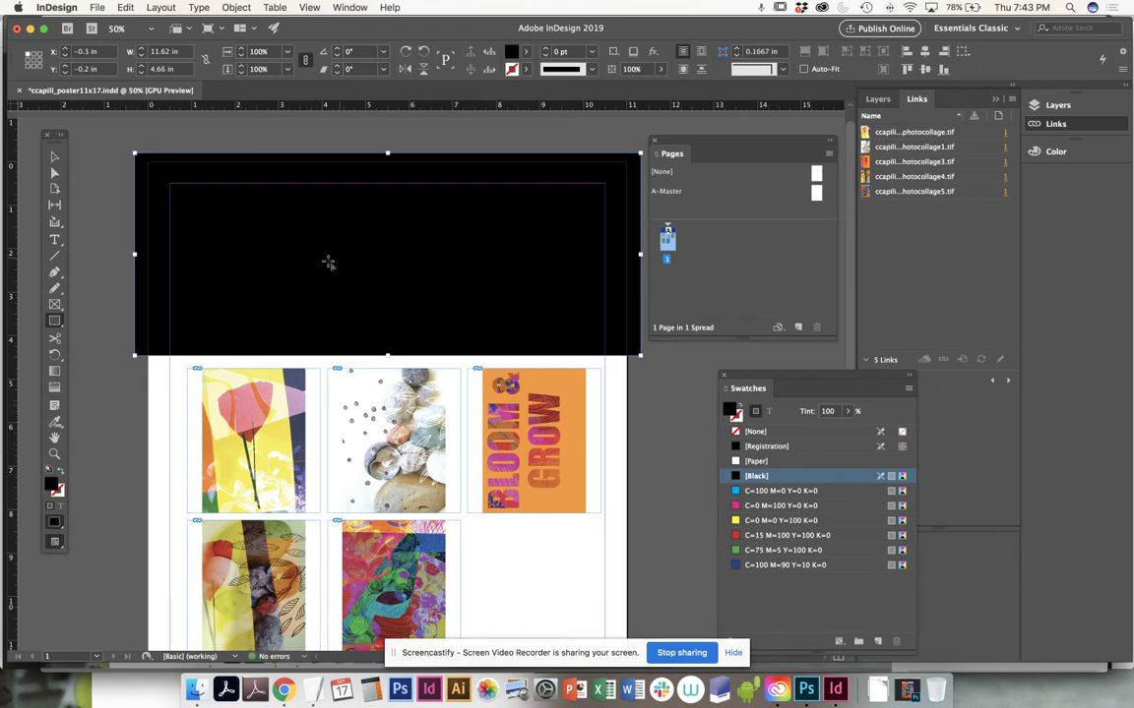
key(super+semicolon)
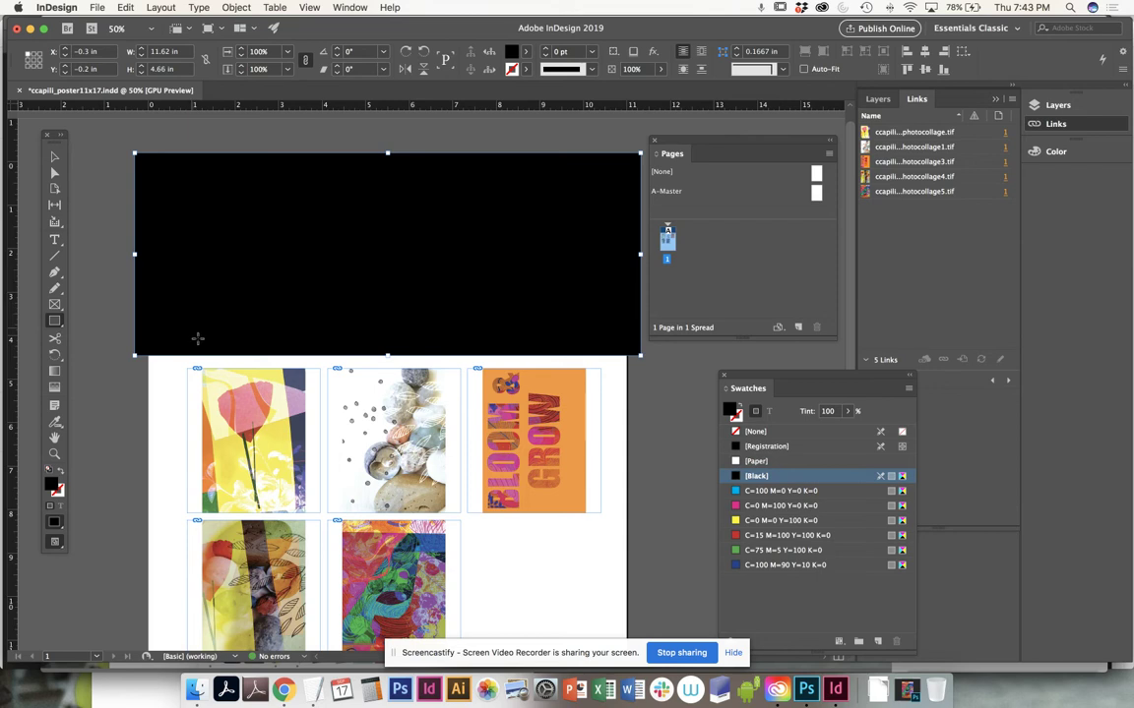
Move the black rectangle down to Y 5.5 in and the row of three images above it to Y 1.44 in
click(55, 157)
drag(223, 187, 238, 409)
drag(219, 315, 551, 462)
drag(551, 340, 548, 241)
Move the two remaining images together below the black rectangle, to about Y 10.9 in
scroll(490, 324, down, 3)
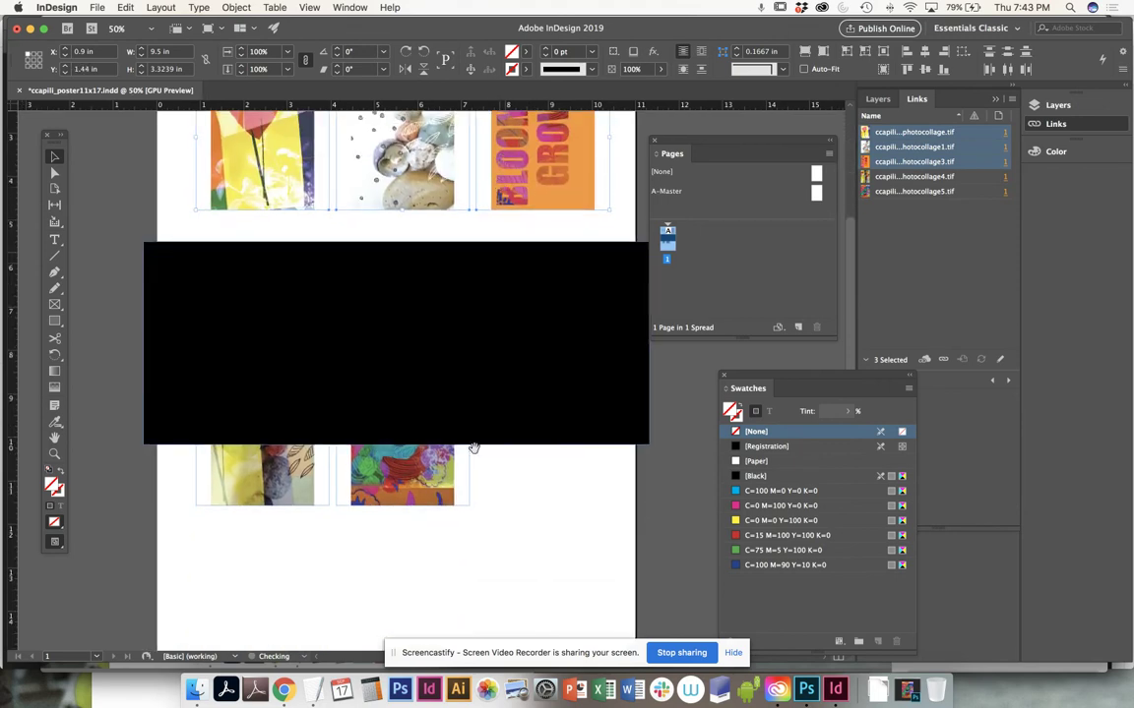
click(393, 492)
drag(299, 495, 298, 607)
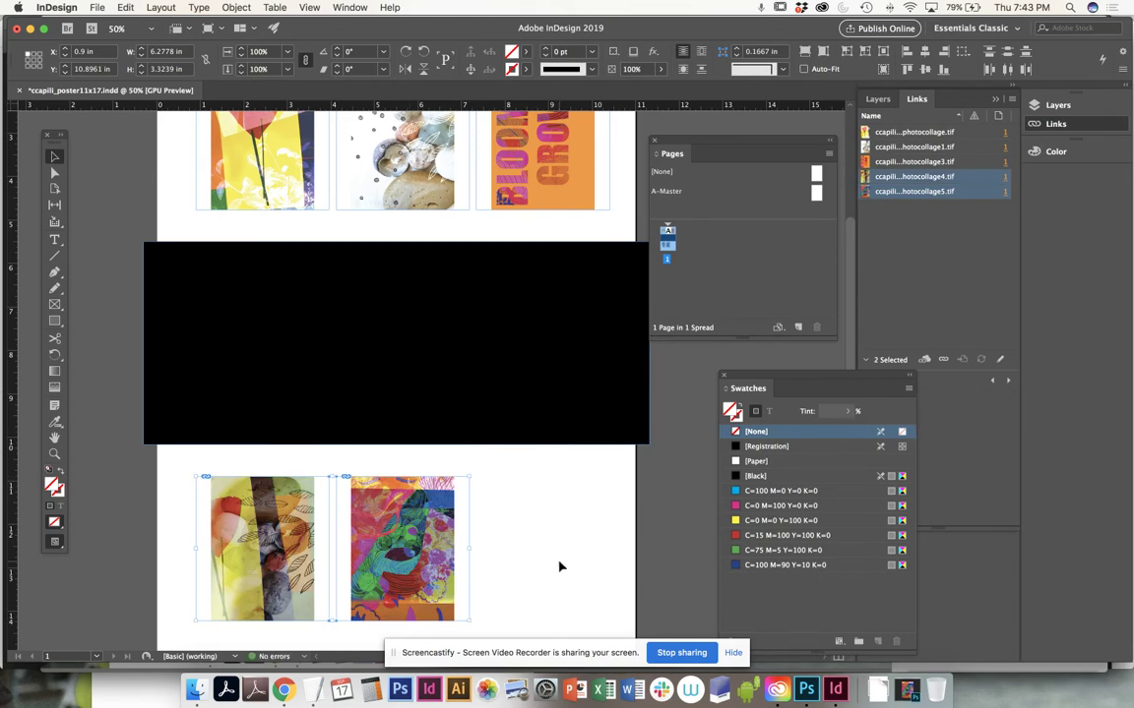
Try a 60% tint on the black rectangle and undo it
key(super+minus)
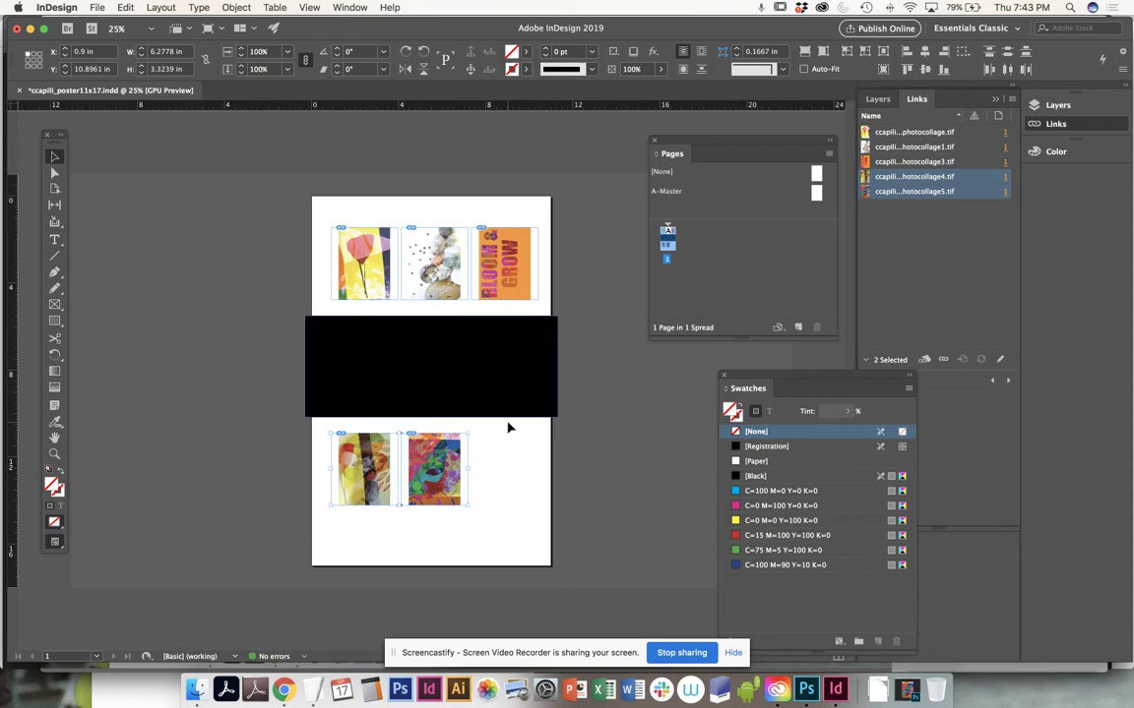
key(super+equal)
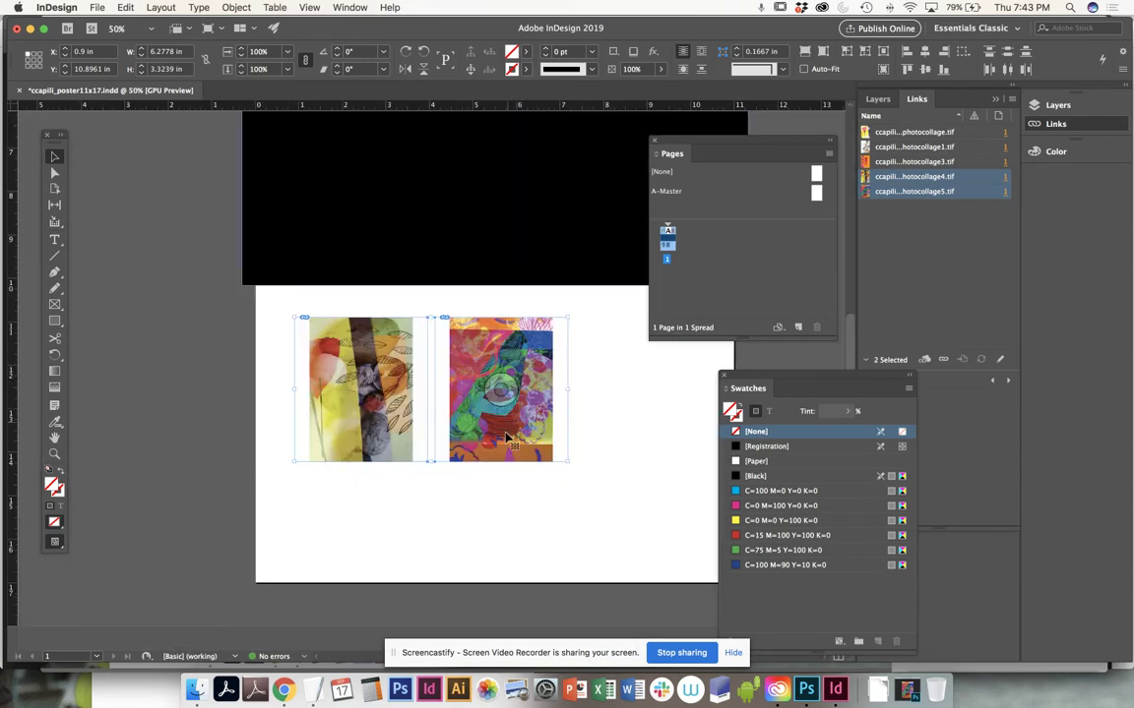
drag(487, 370, 386, 636)
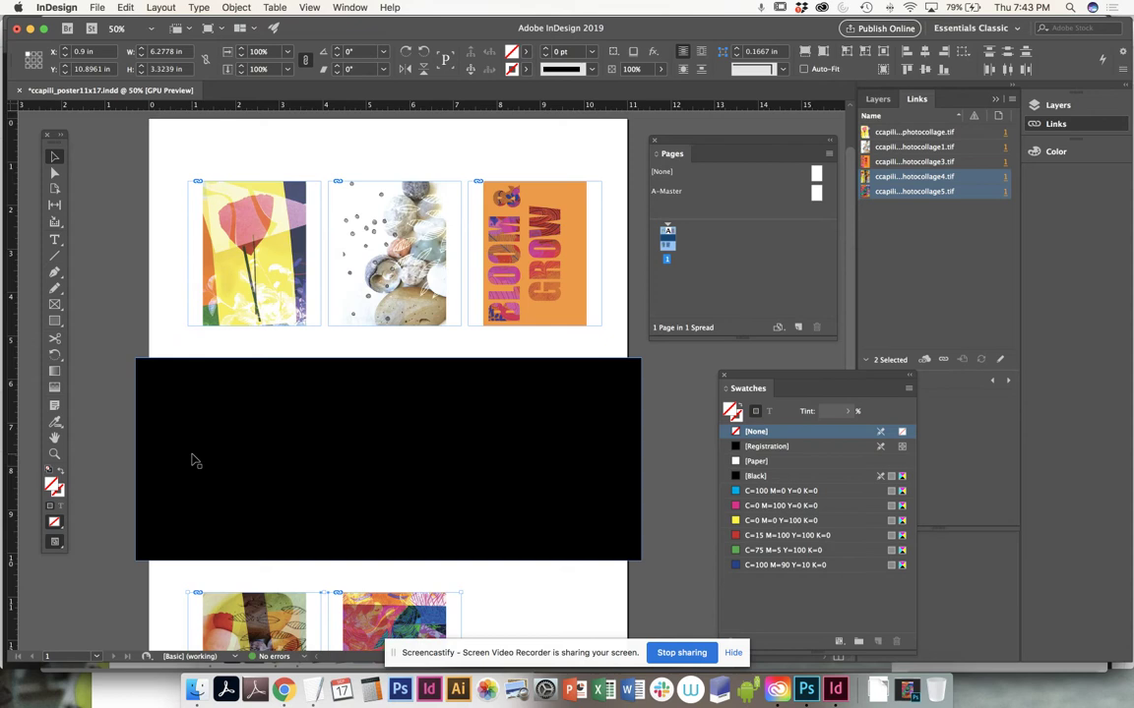
click(332, 371)
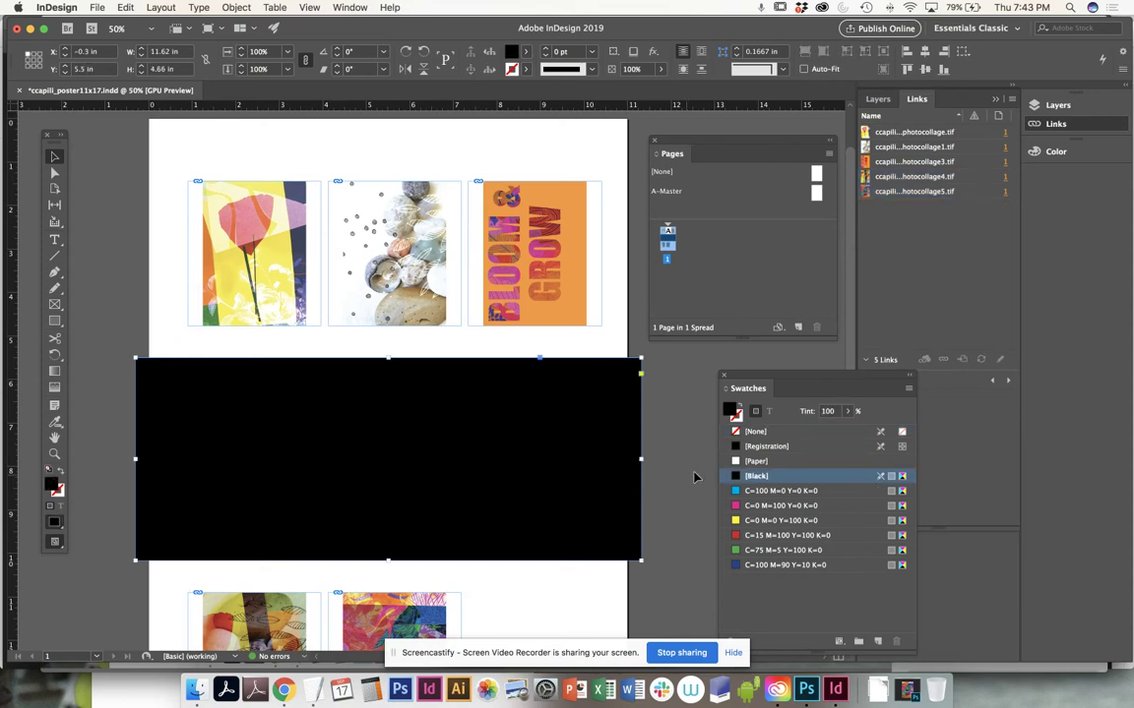
click(813, 413)
text(60)
key(Return)
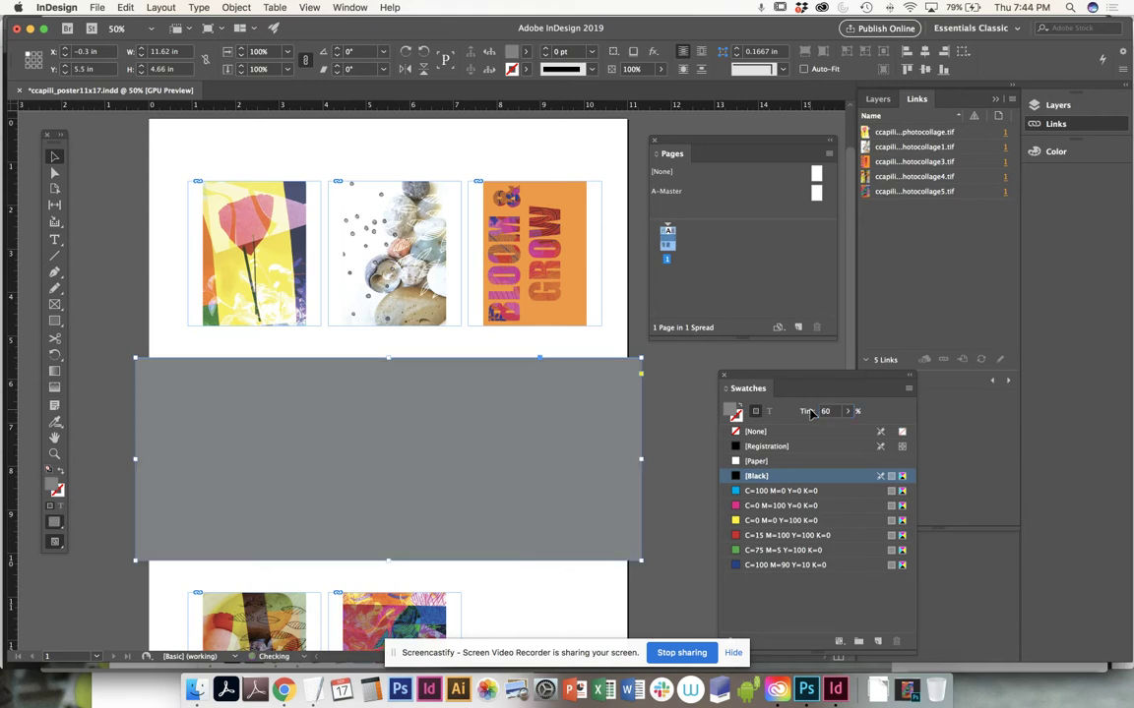
key(super+z)
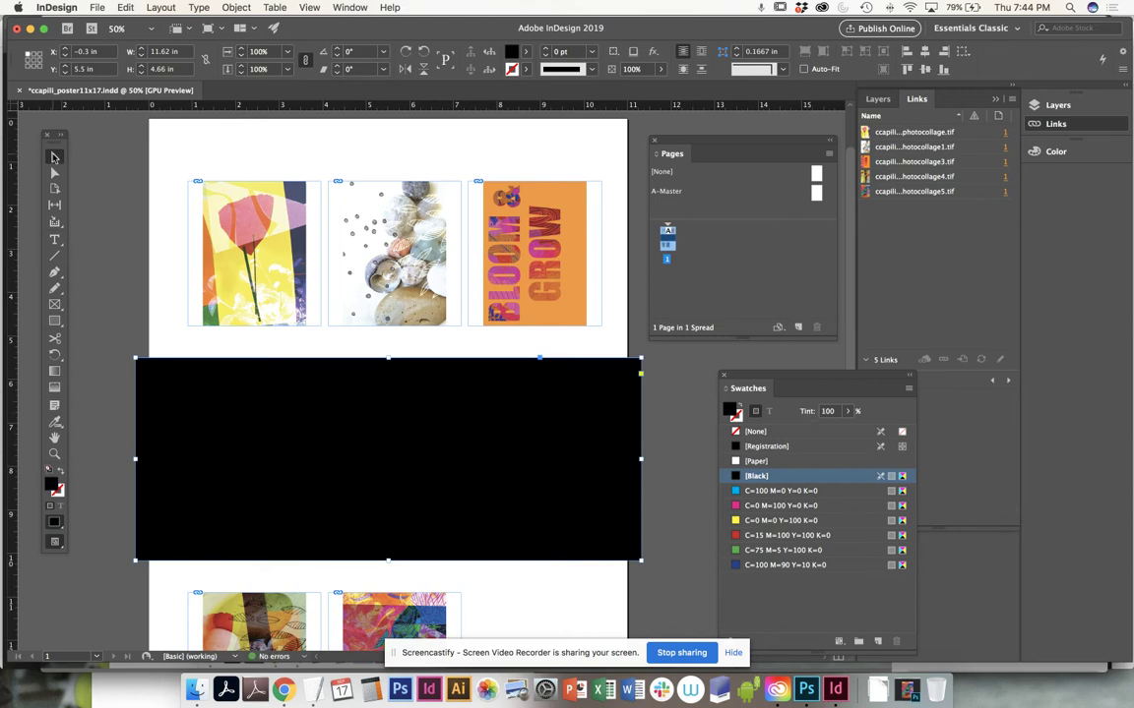
Draw a text frame about 10.4 x 3.02 in inside the black rectangle and enter "IS it a need or a want?"
click(152, 139)
drag(306, 421, 277, 540)
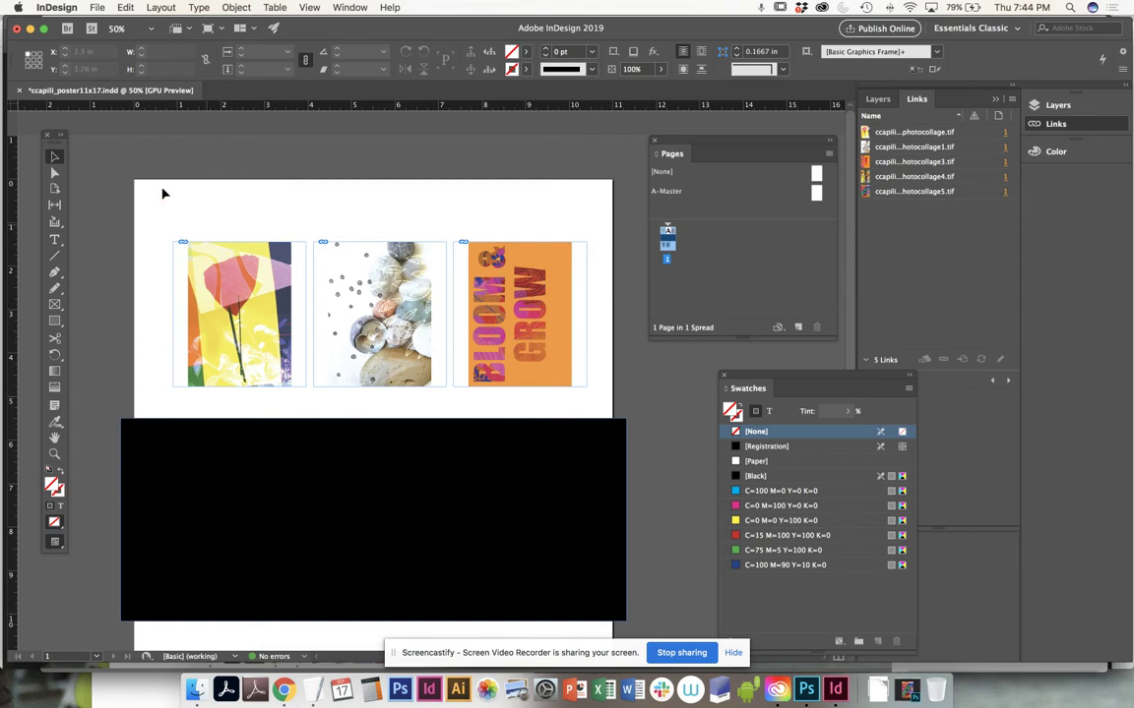
click(54, 239)
drag(146, 449, 598, 580)
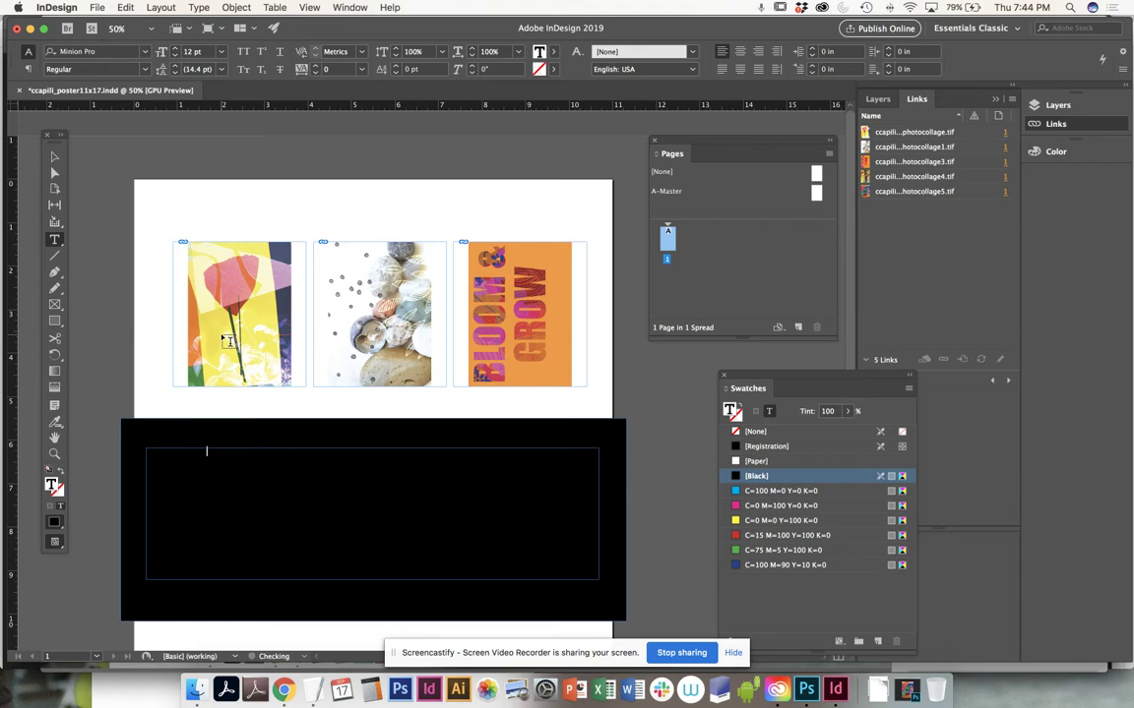
Select all the headline text and set its font to Marquee
key(super+a)
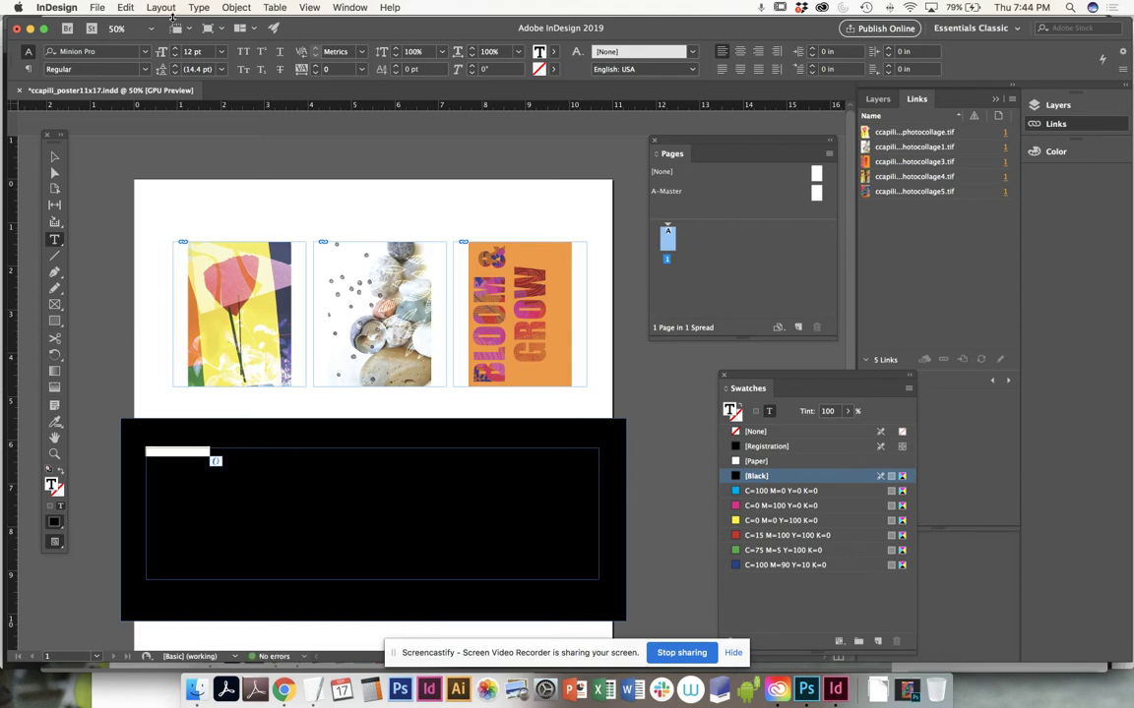
click(145, 70)
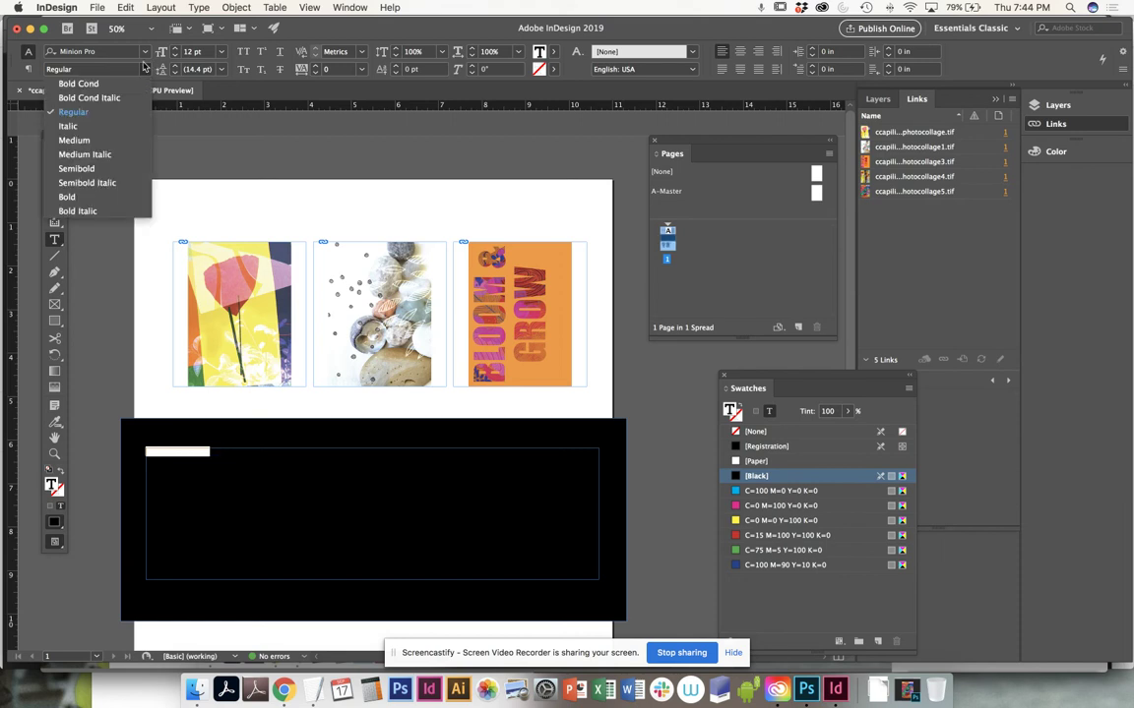
click(146, 51)
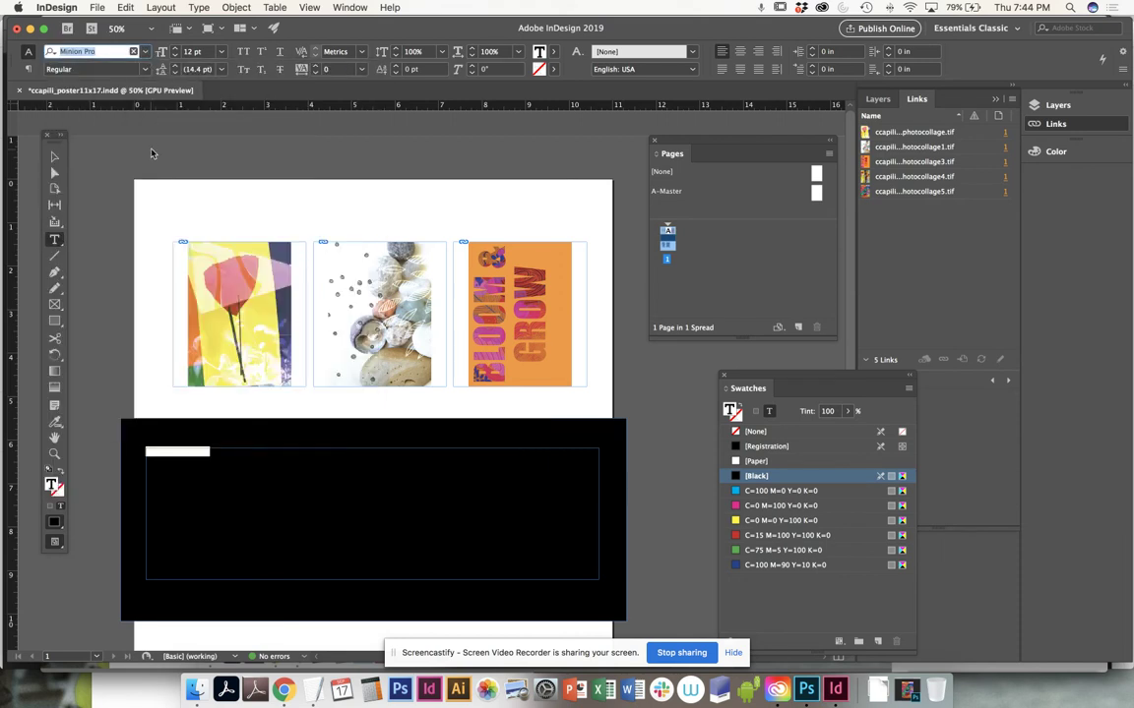
click(145, 51)
scroll(272, 138, up, 5)
scroll(272, 138, down, 3)
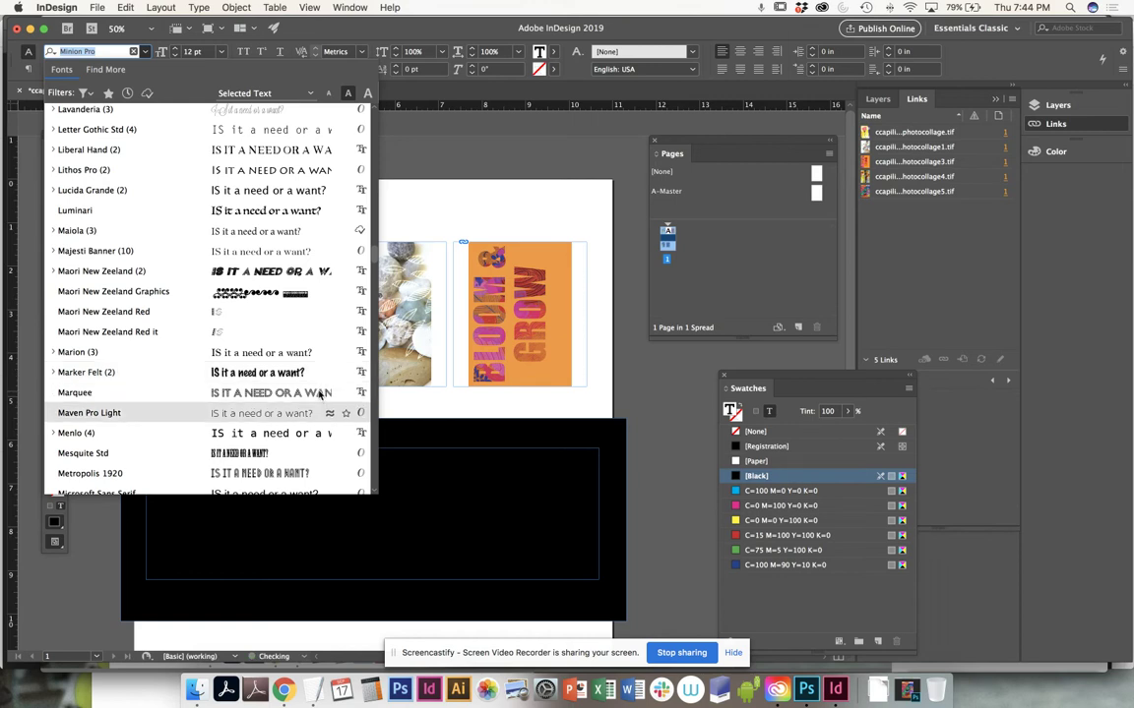
click(265, 393)
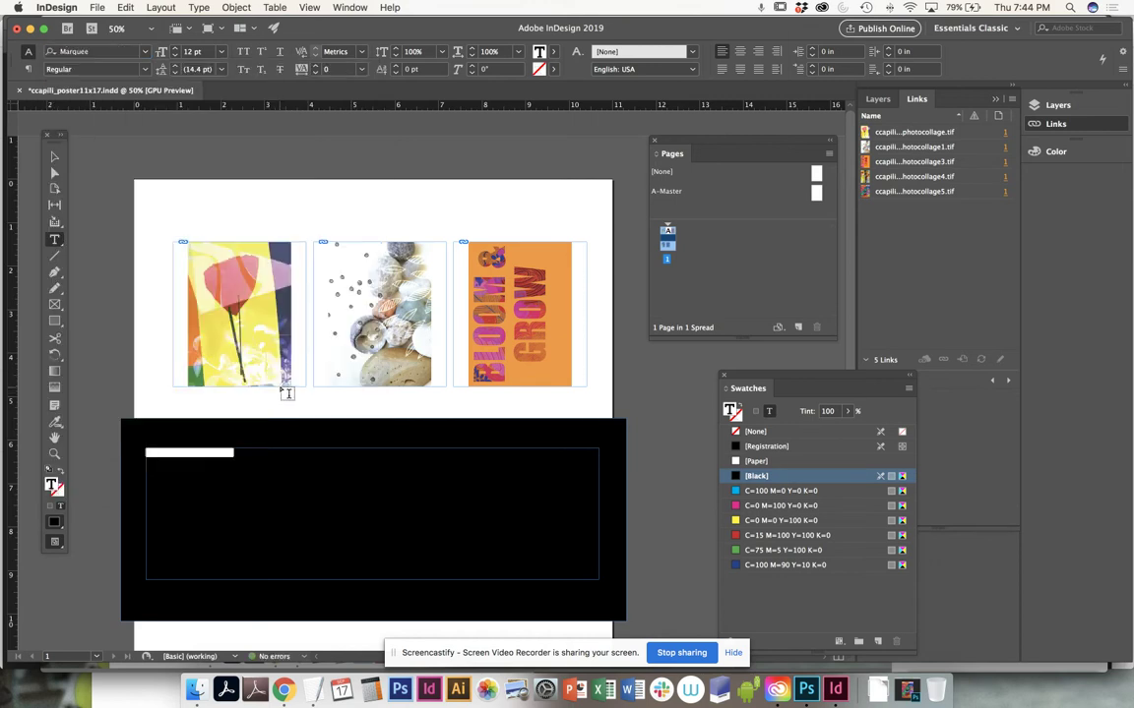
Colour the selected headline text with the [Paper] swatch and set its size to 60 pt
click(362, 52)
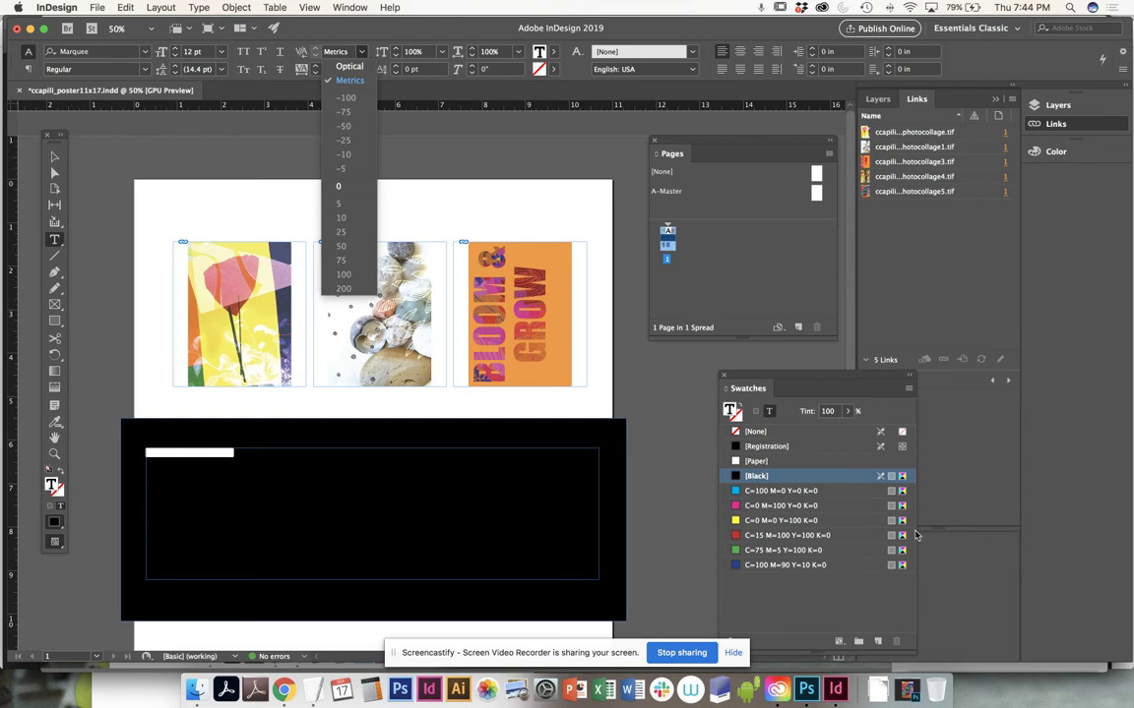
click(725, 345)
drag(813, 382, 822, 284)
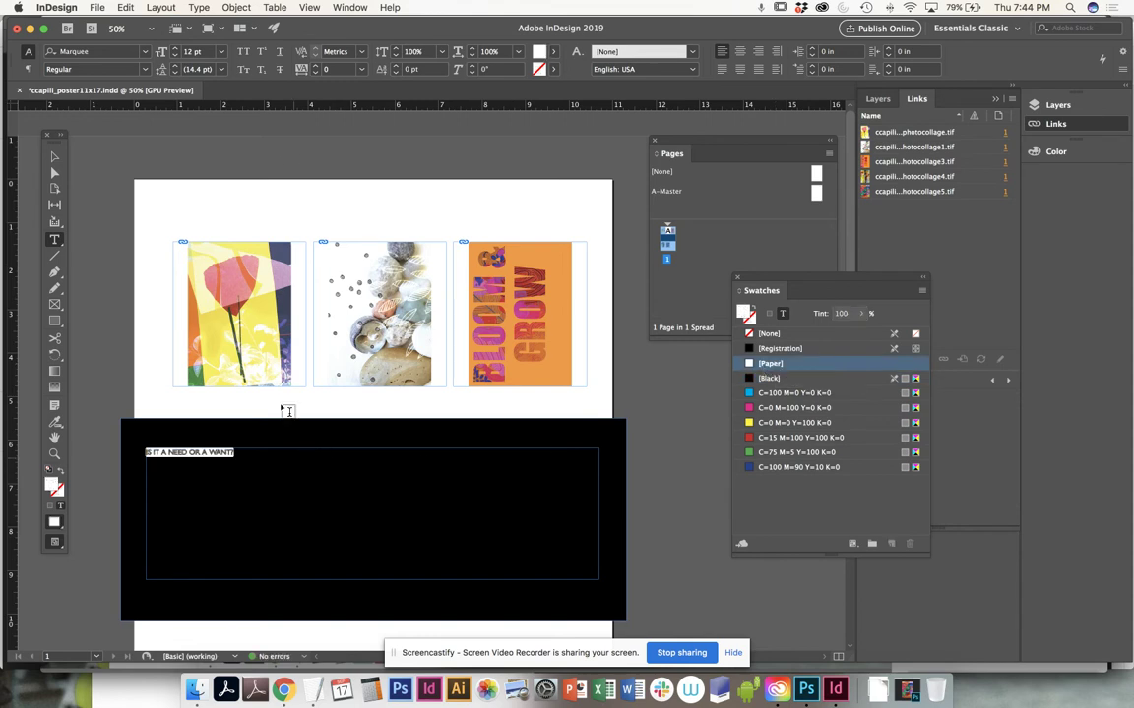
click(222, 52)
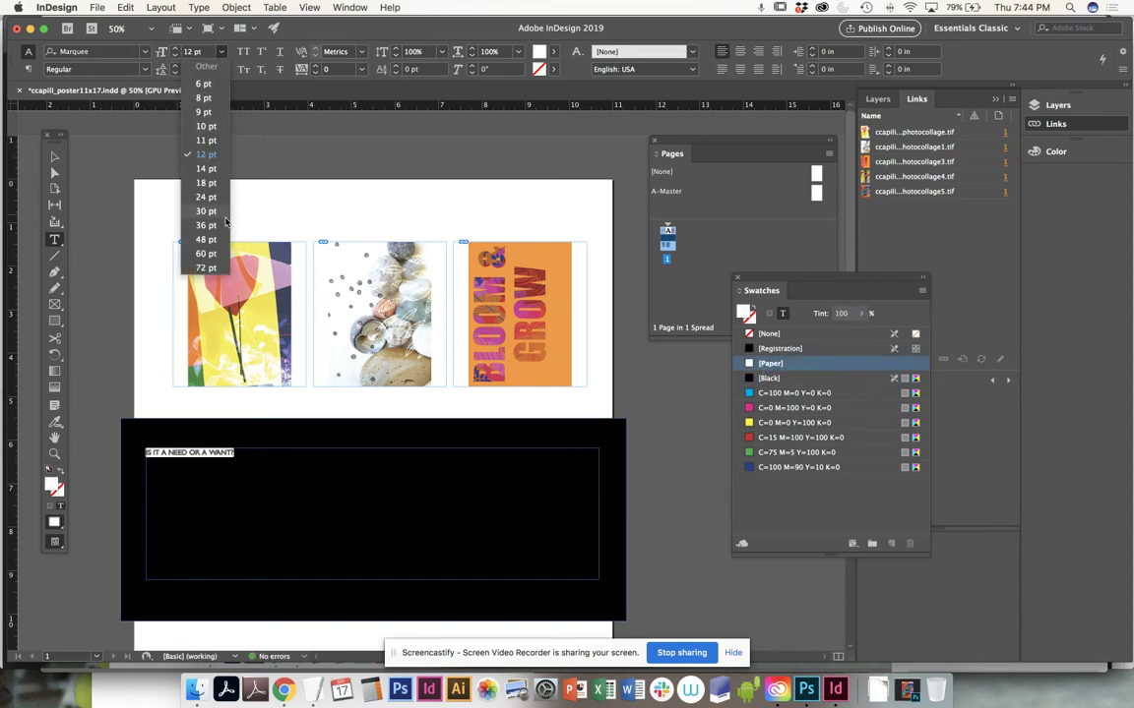
click(207, 254)
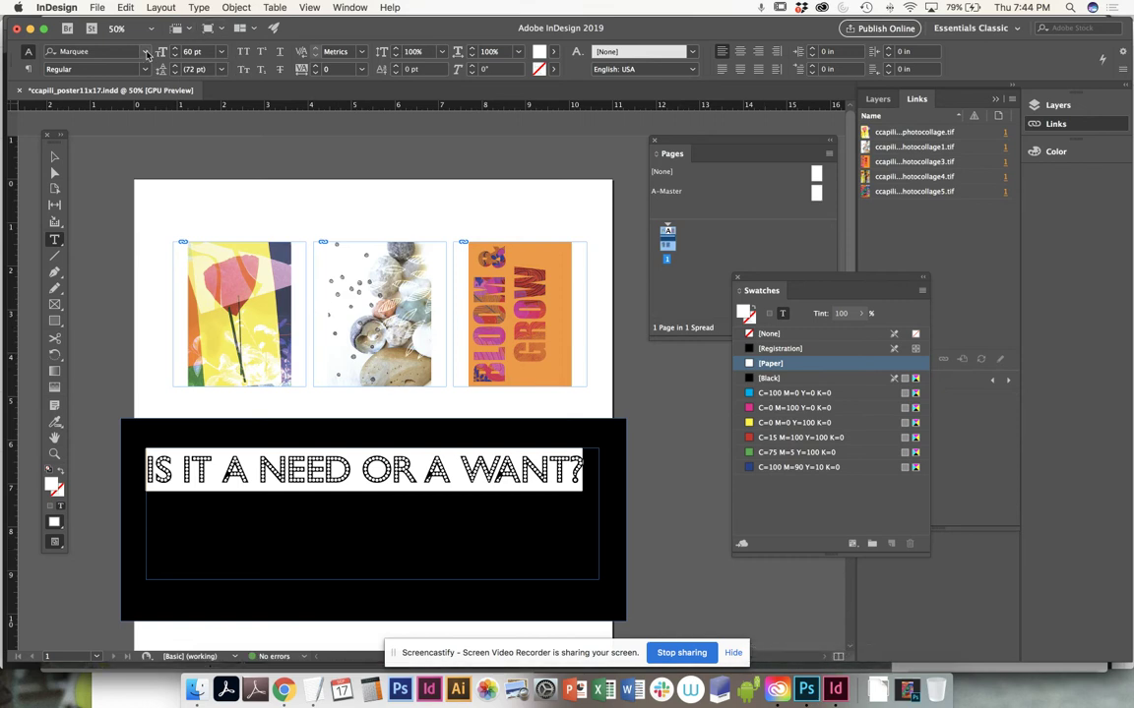
Set the headline's font to DDC Hardware and deselect the text
click(145, 52)
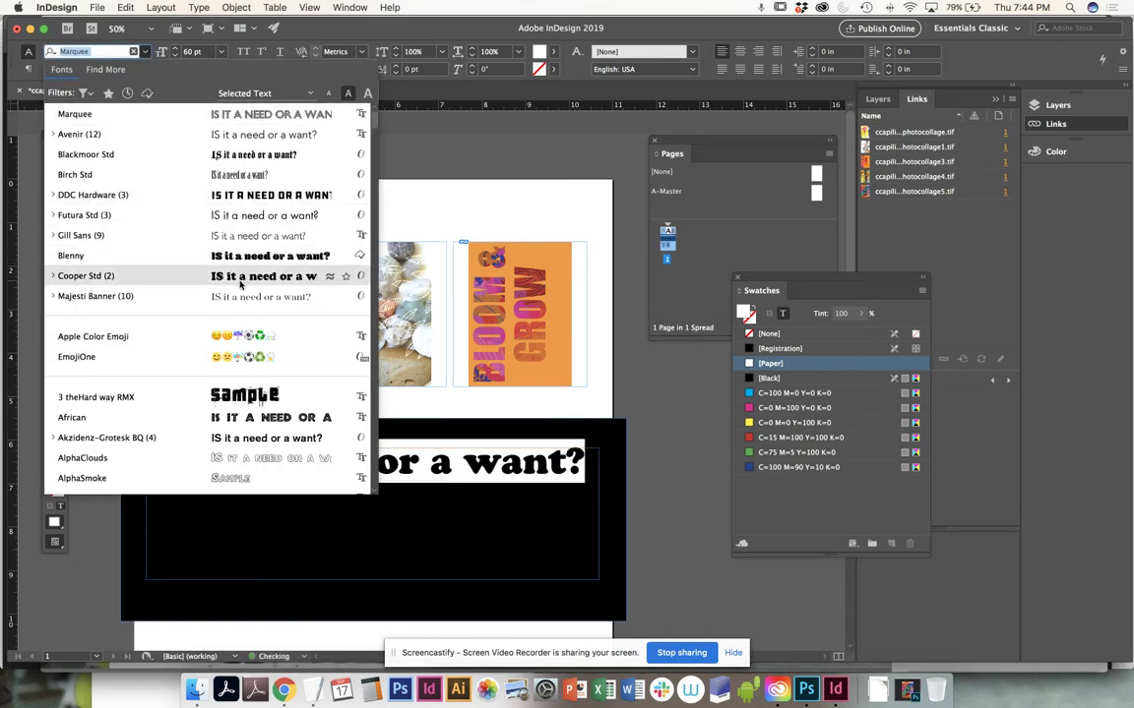
click(248, 196)
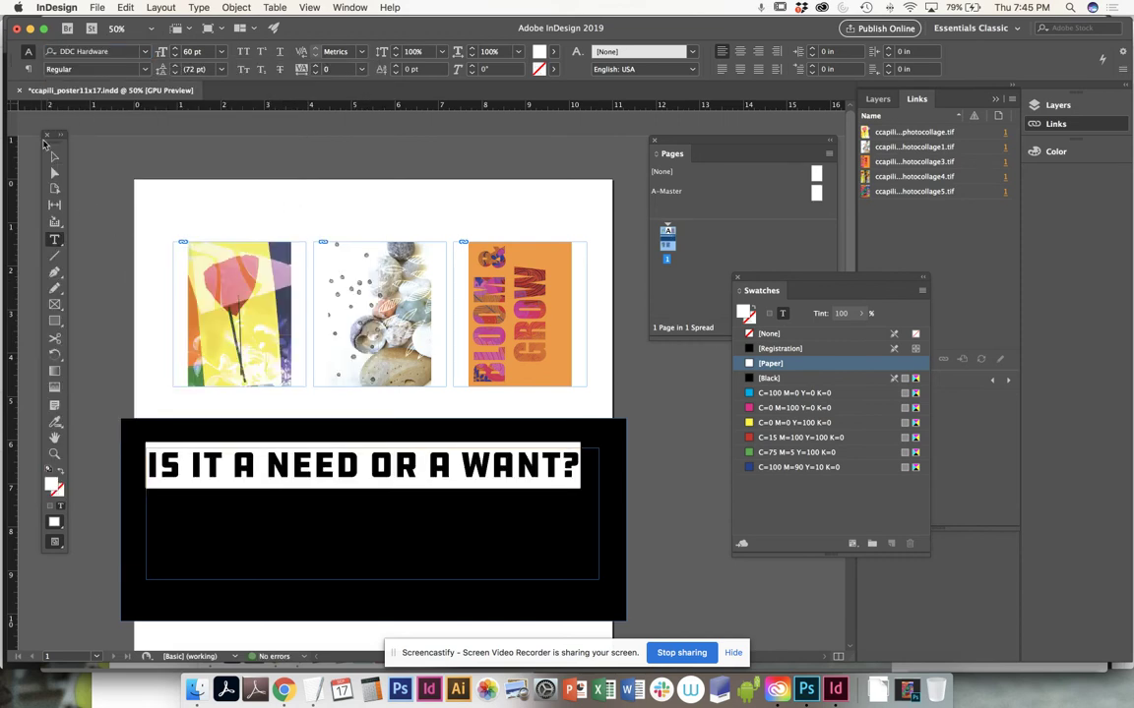
click(54, 155)
click(262, 218)
Widen the headline's text frame to both page edges, from X 0 in to a width of 11 in
drag(351, 371, 369, 308)
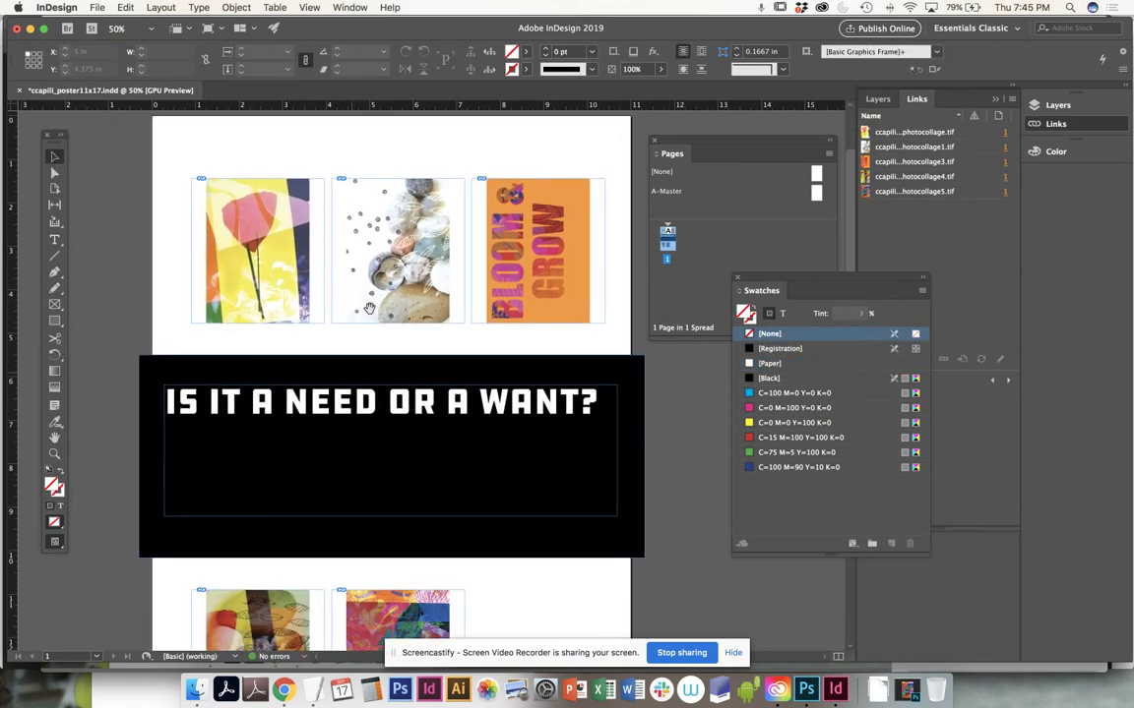
click(469, 419)
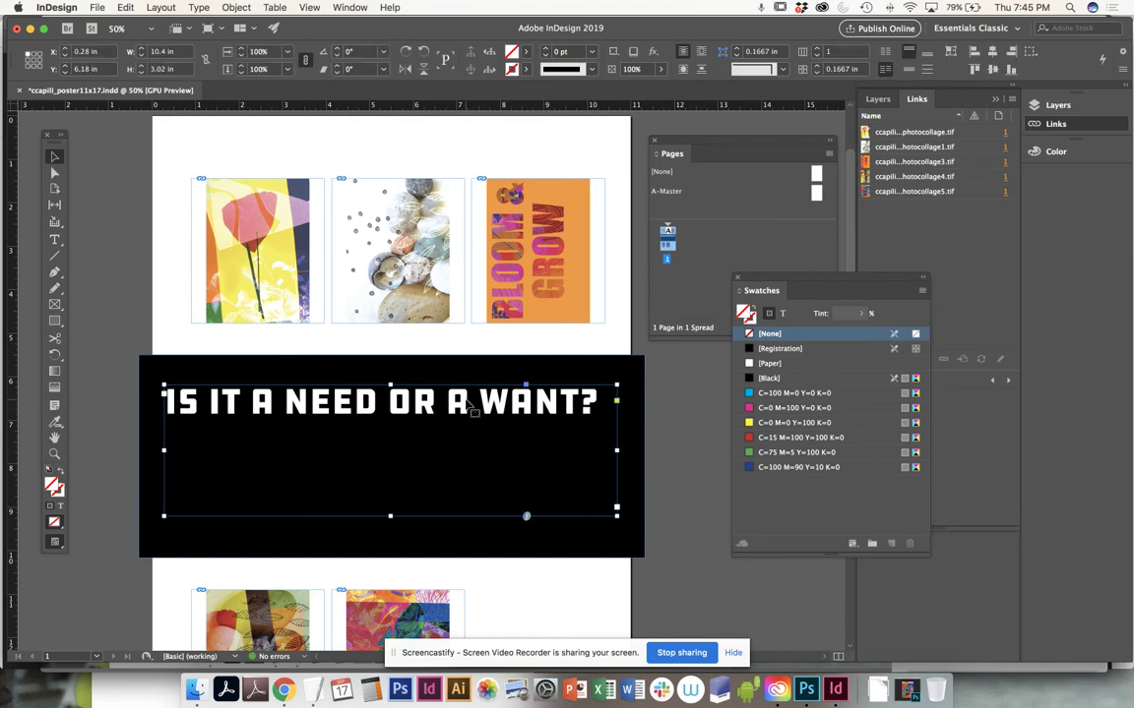
drag(617, 451, 630, 450)
drag(163, 450, 152, 453)
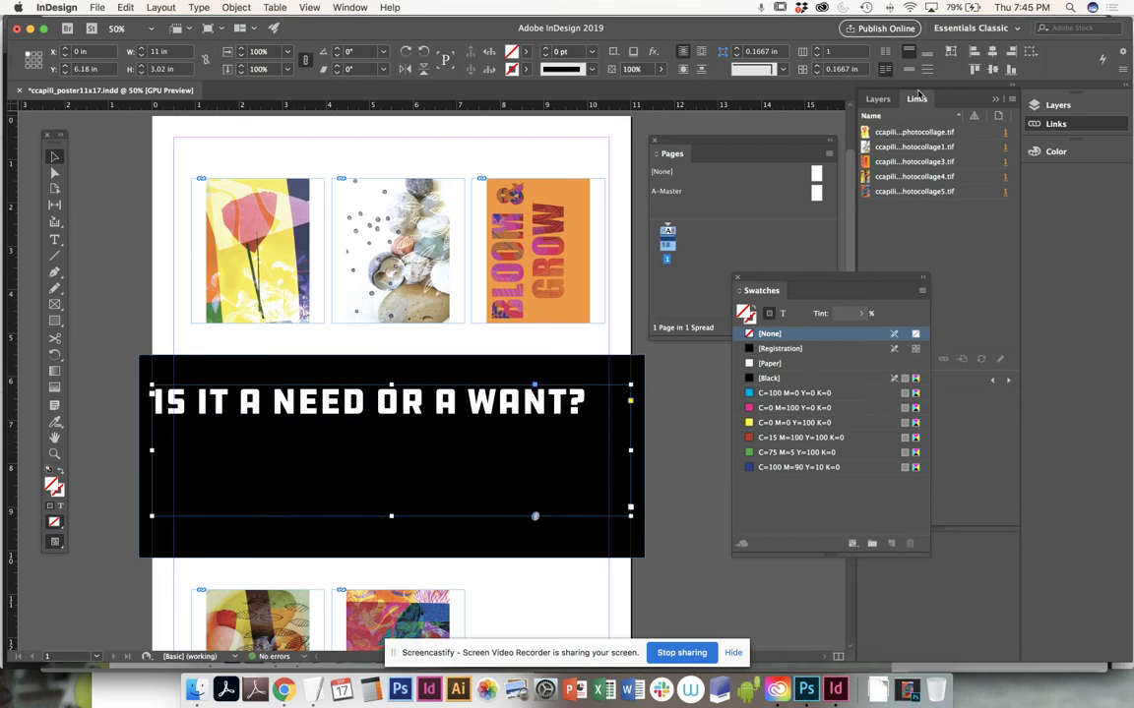
Centre-align the headline text in its frame and hide the margin guides
click(55, 240)
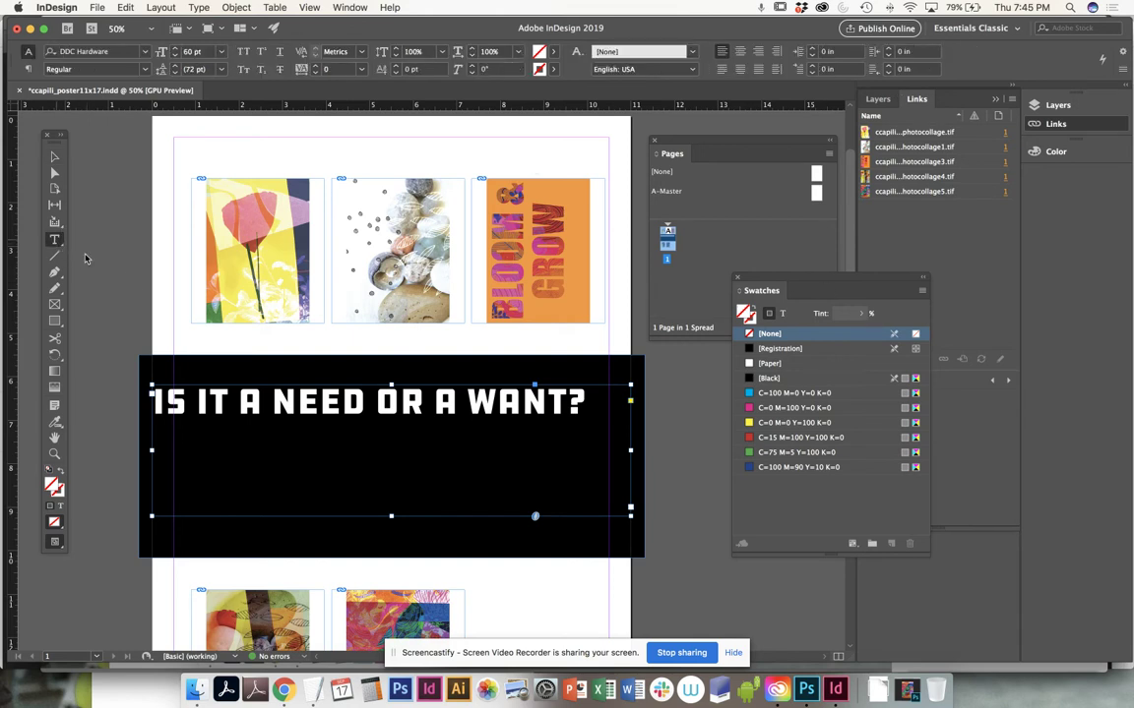
triple_click(275, 395)
click(739, 51)
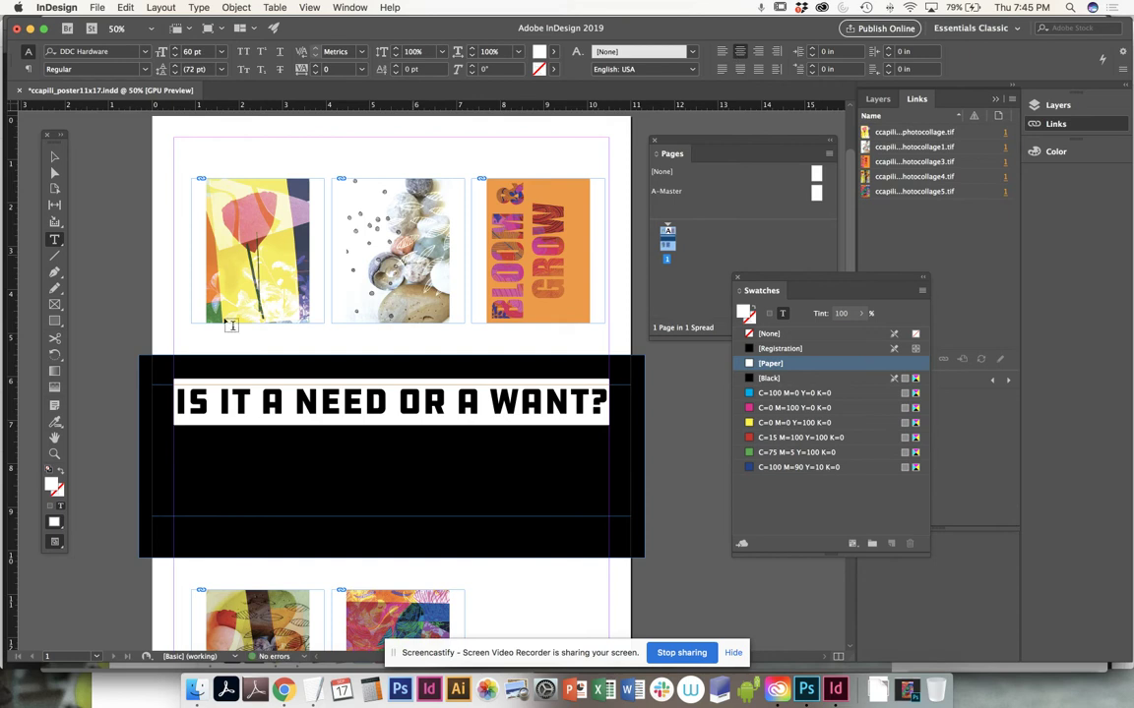
click(55, 157)
click(207, 141)
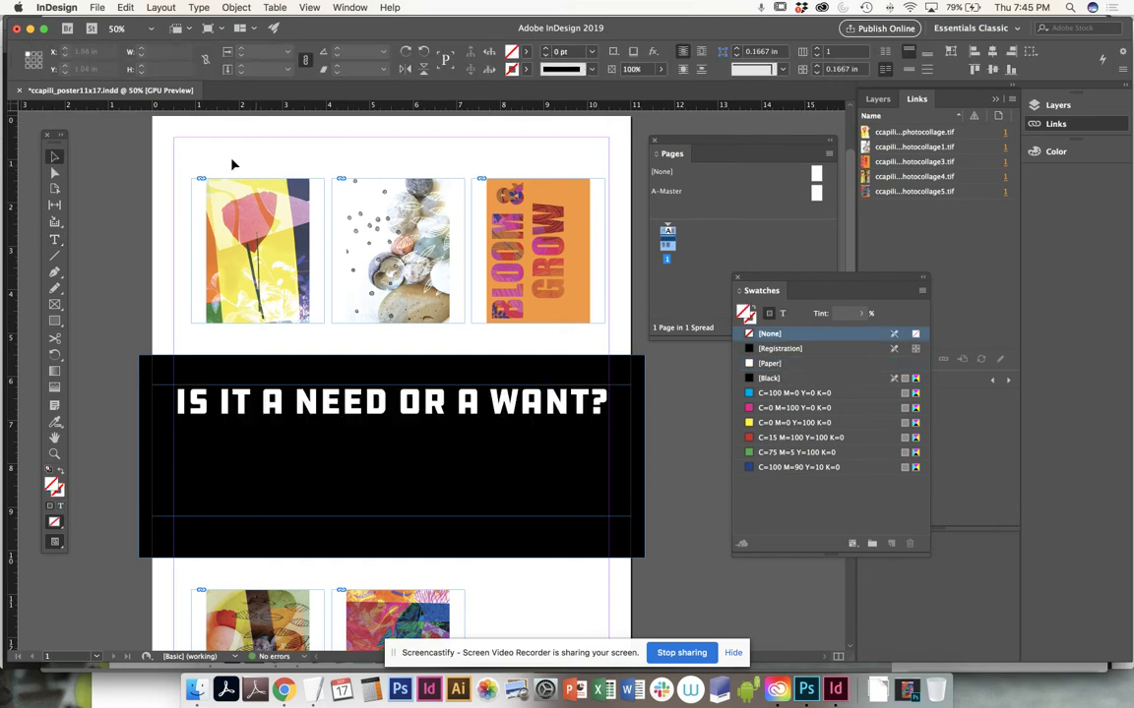
key(super+semicolon)
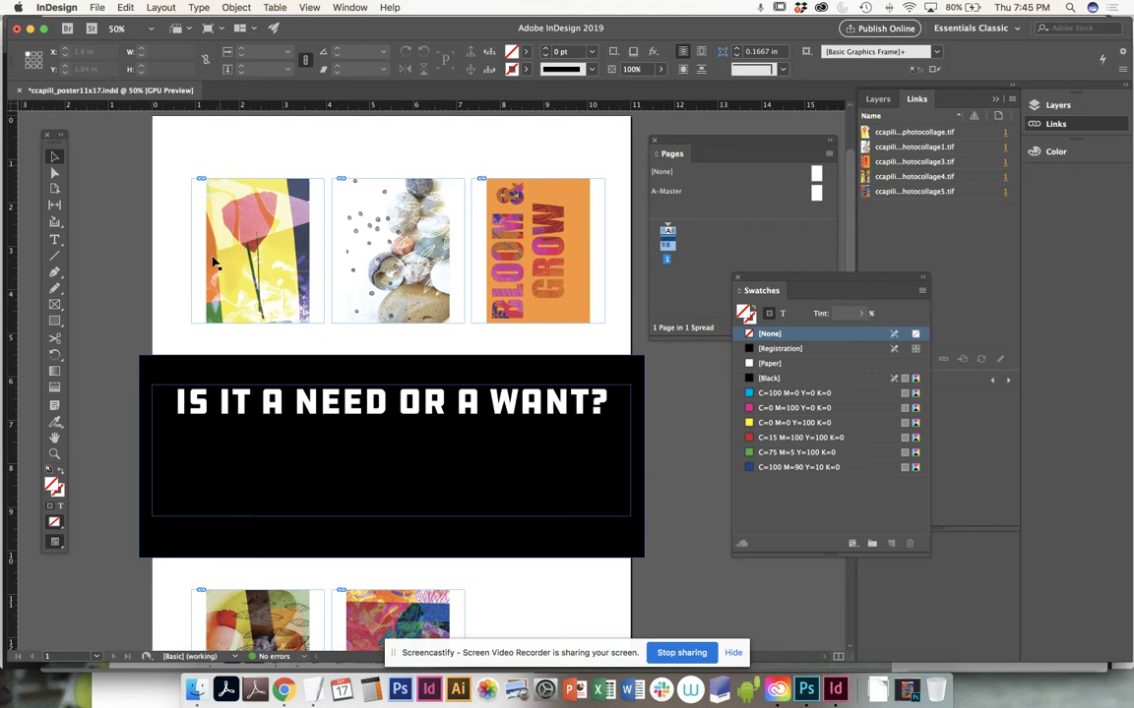
Shorten the headline's text frame to 1 in high and the black band behind it to 1.9 in high
click(375, 493)
drag(391, 516, 387, 435)
click(387, 551)
drag(387, 551, 384, 437)
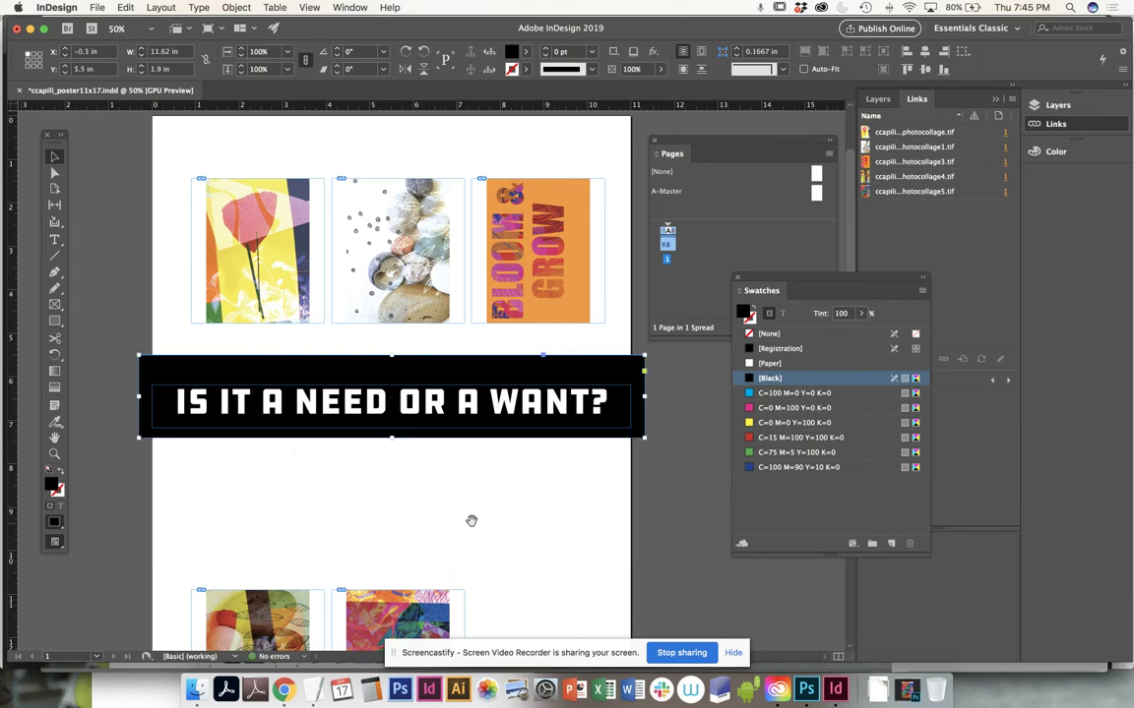
Raise the headline's text frame to Y 6.055 in so the text sits vertically centred in the black band
drag(471, 520, 449, 480)
click(411, 367)
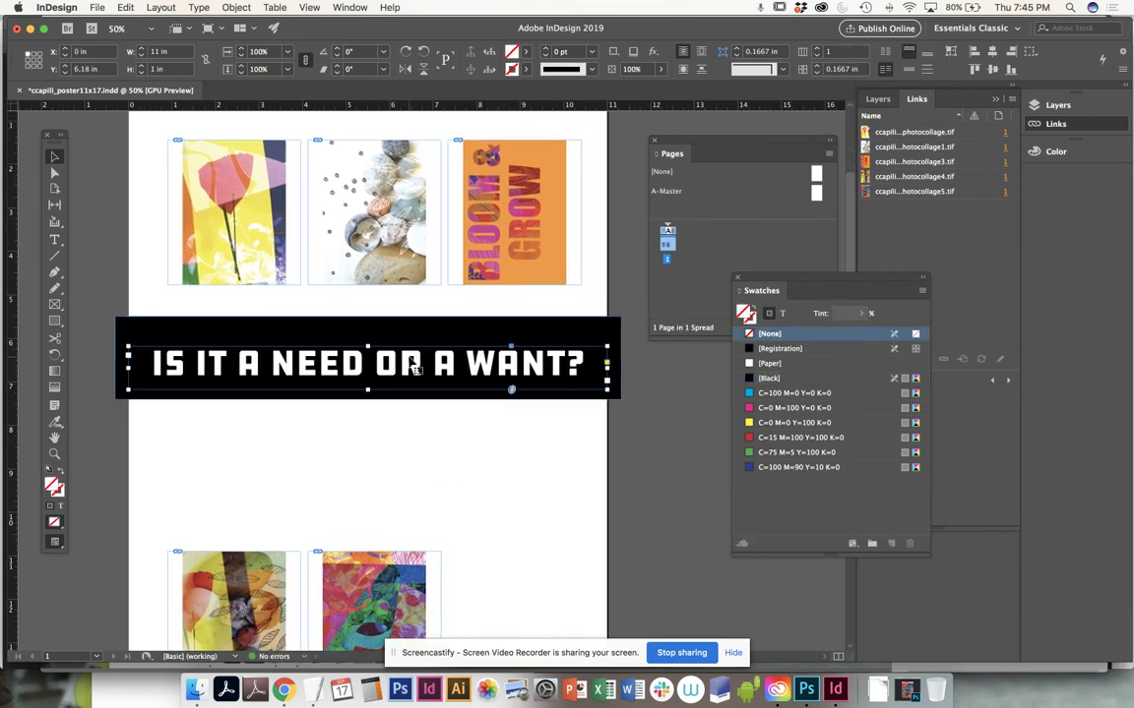
drag(414, 366, 414, 364)
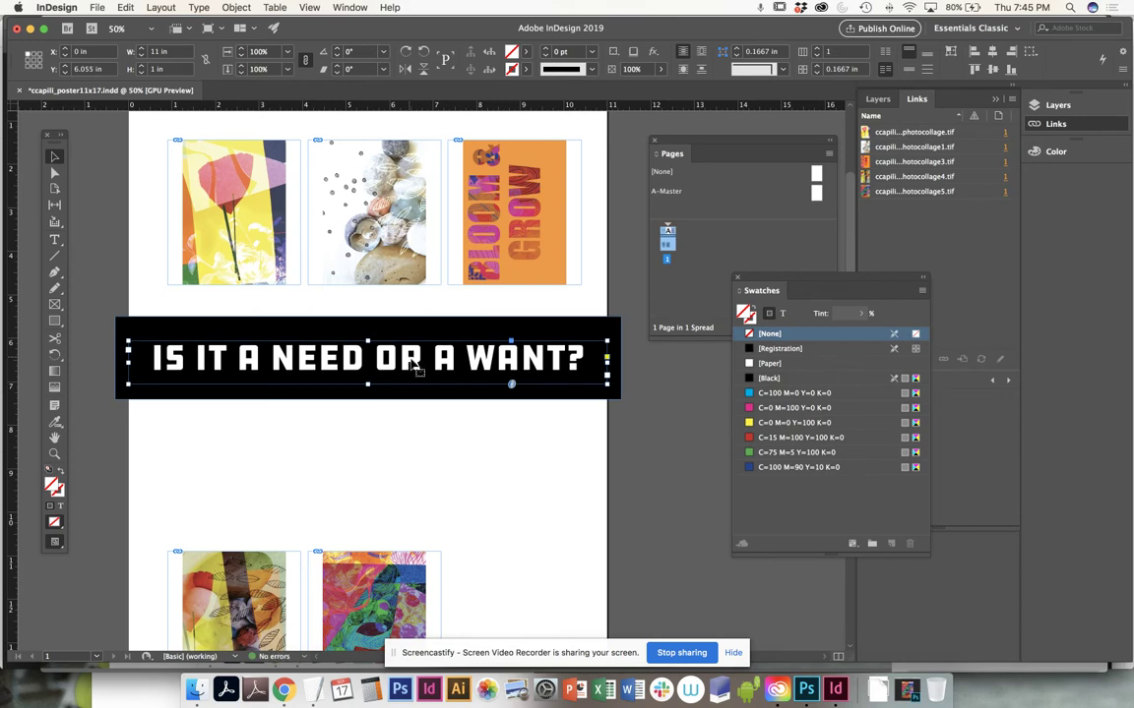
Move the multicoloured collage (photocollage5) above the leaf collage, just below the black band near the page's left edge
drag(377, 505, 417, 398)
click(467, 481)
drag(467, 481, 513, 413)
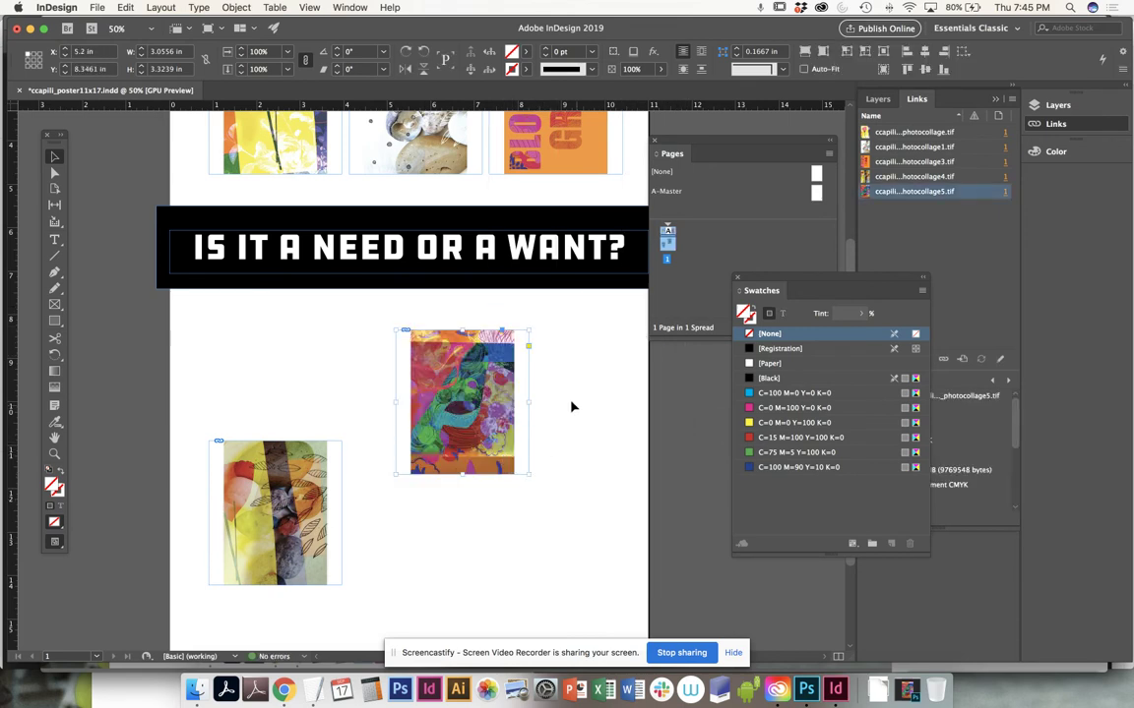
drag(469, 463, 307, 417)
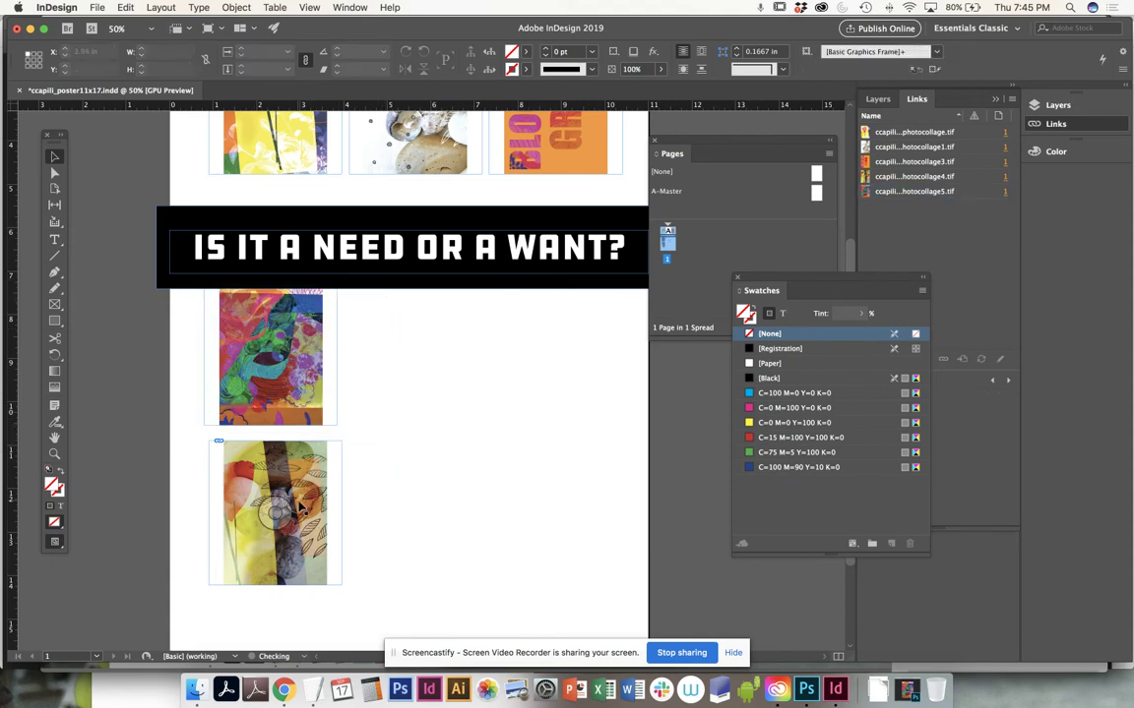
drag(362, 380, 209, 519)
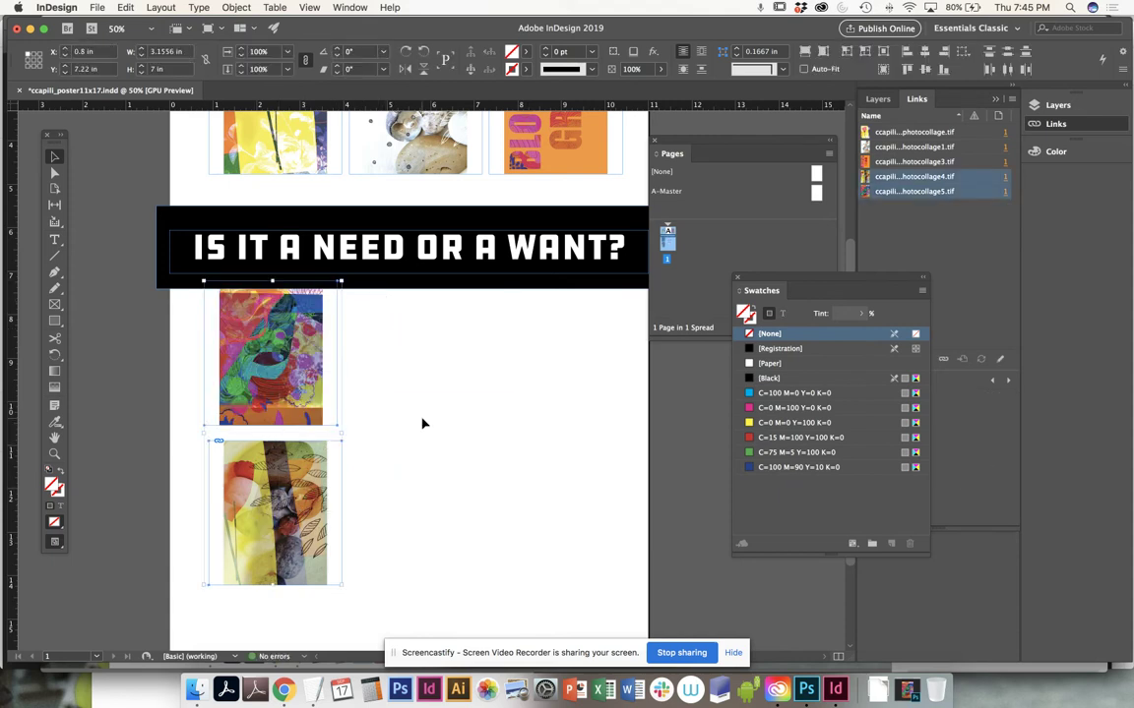
click(392, 380)
Select the multicoloured collage's content inside its frame and scale it to 100%
click(276, 359)
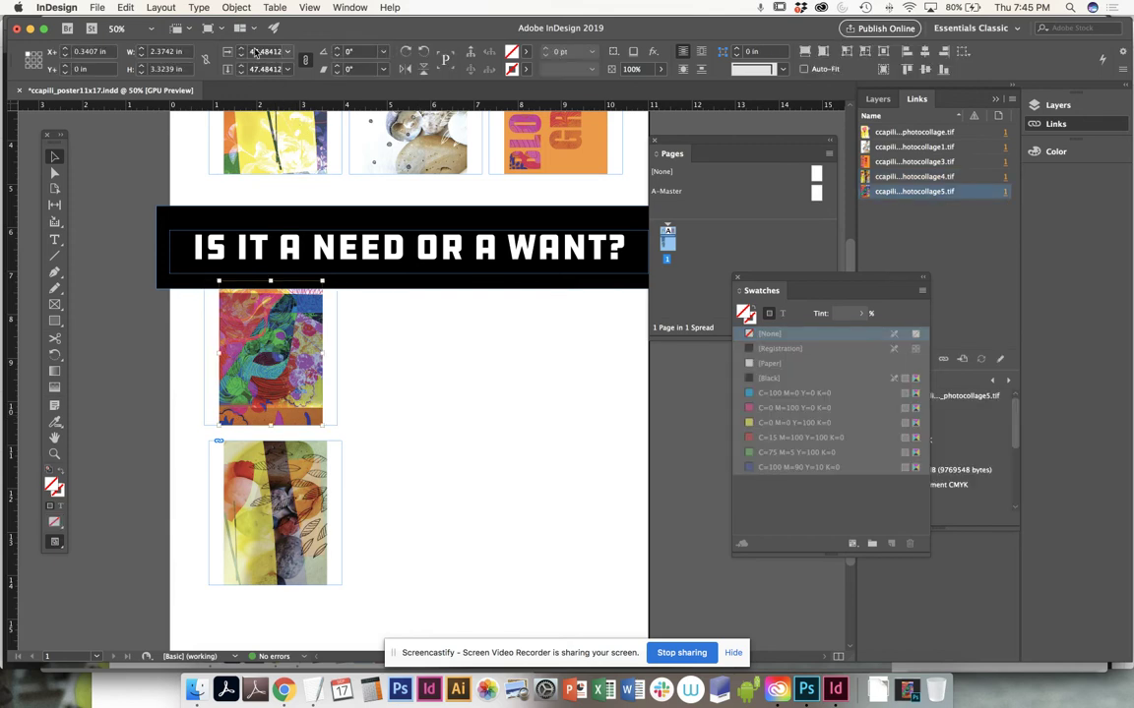
click(331, 374)
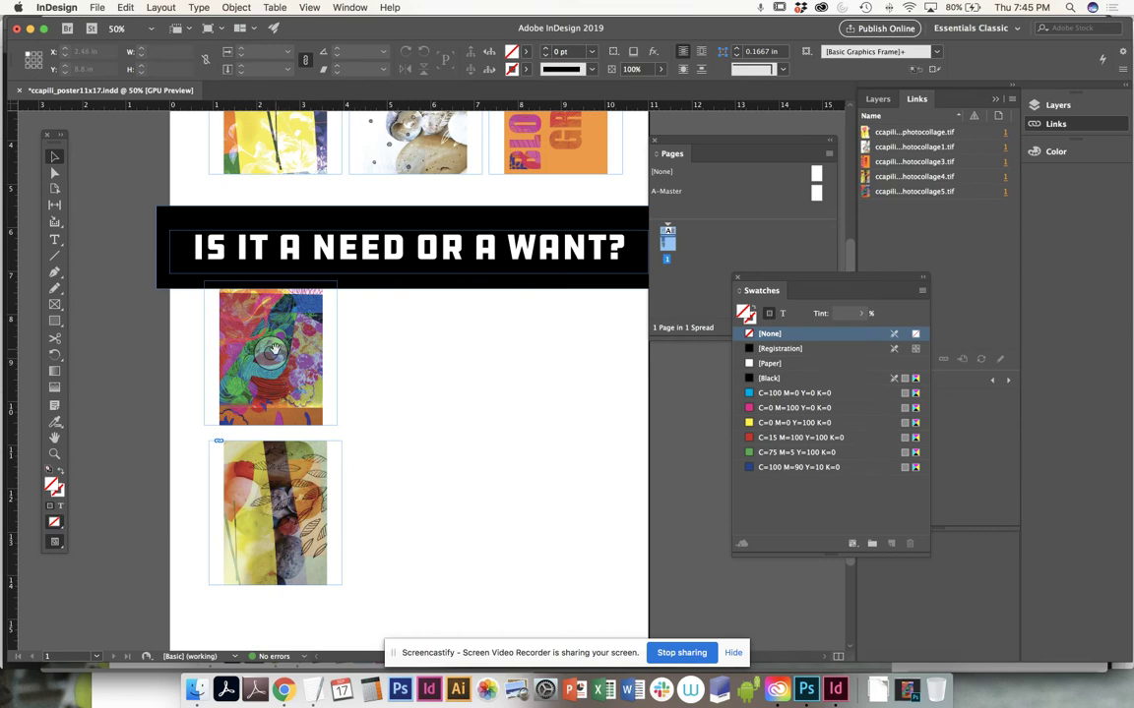
click(248, 315)
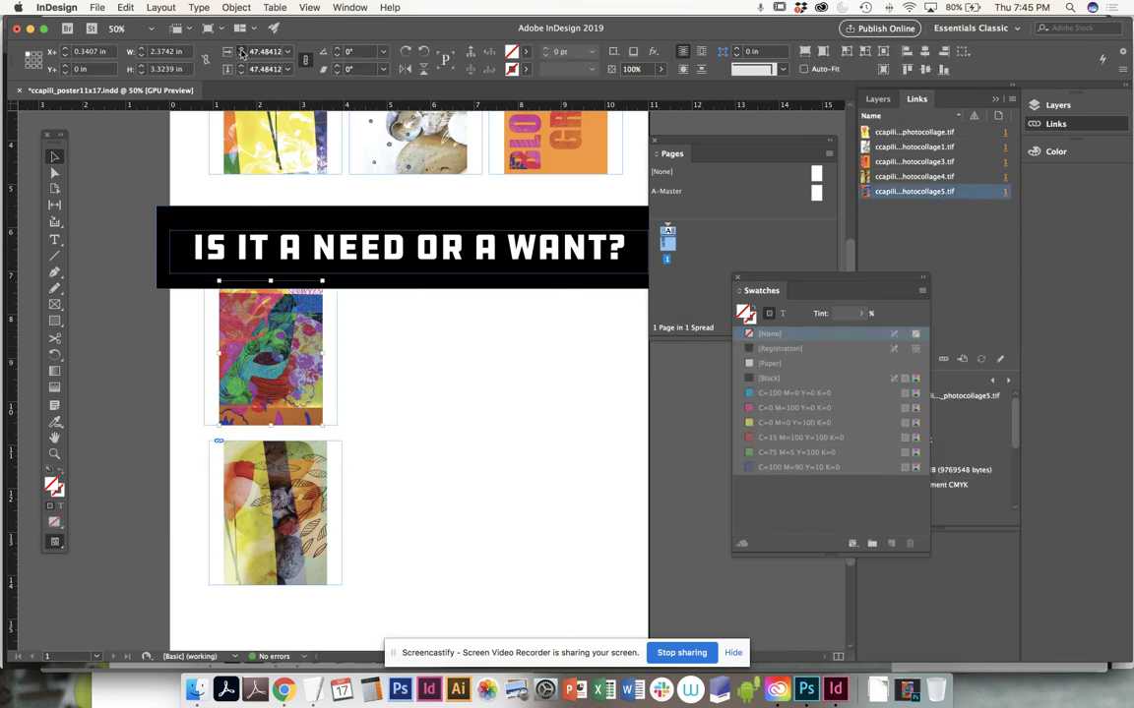
click(241, 51)
key(Return)
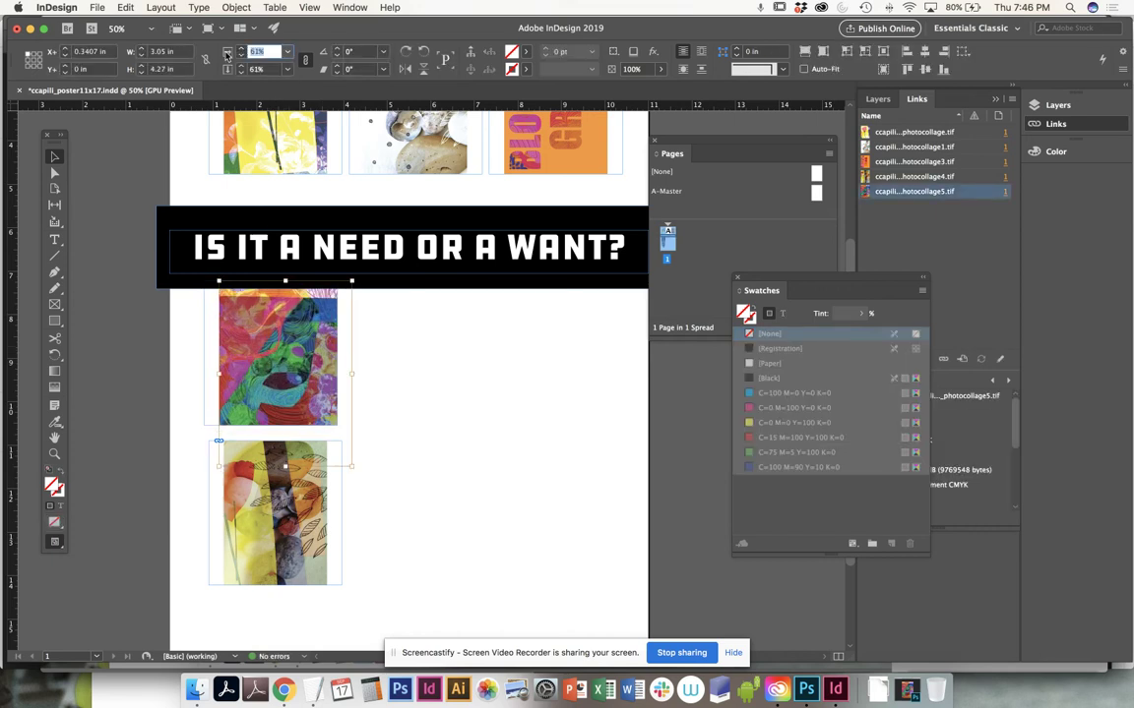
text(100)
key(Return)
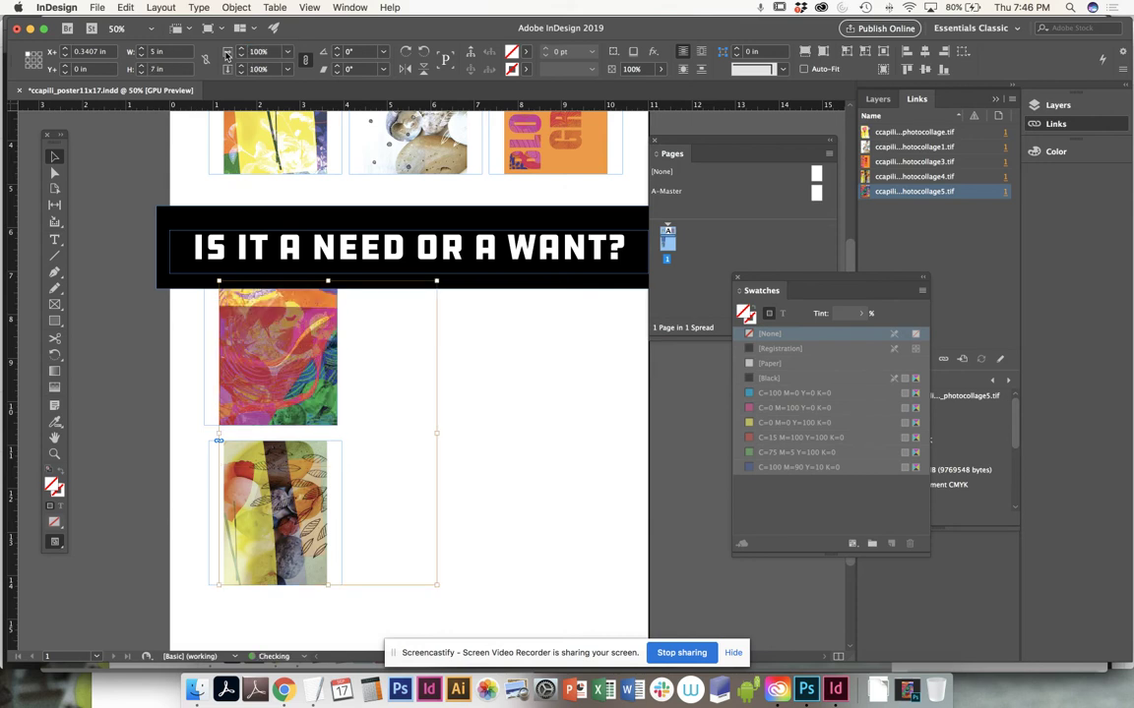
Enlarge the multicoloured collage's frame to about 8.78 x 6.7 in and move it to the right part of the page below the band
key(super+z)
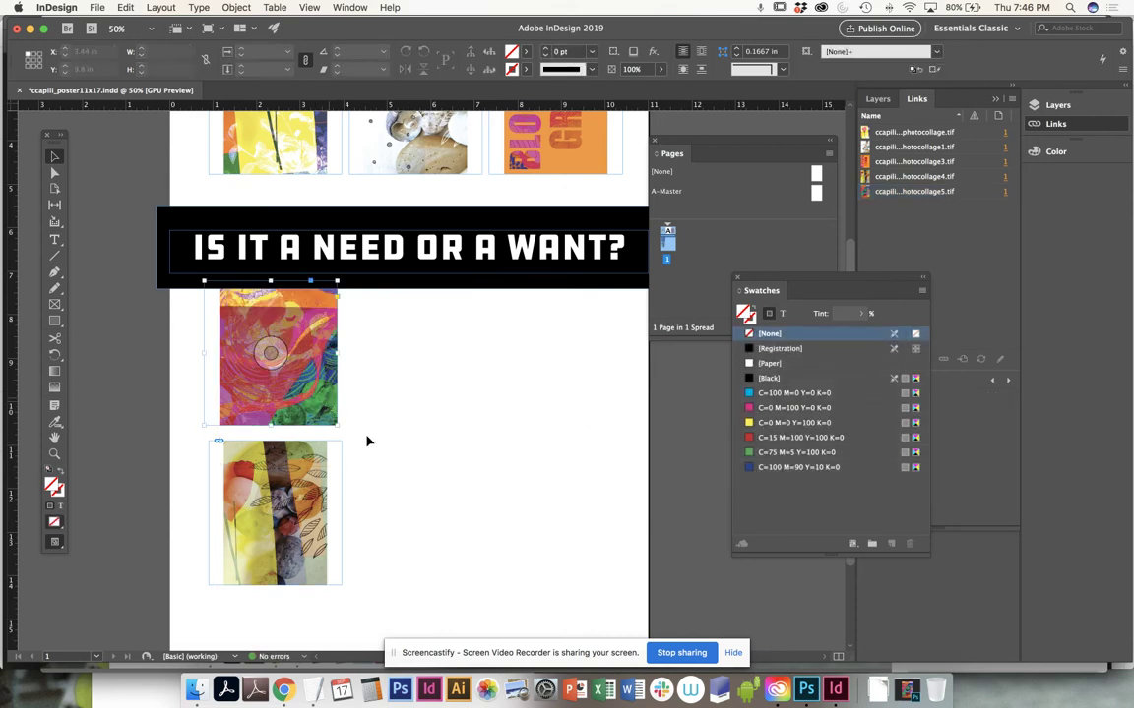
drag(338, 424, 586, 572)
drag(321, 356, 521, 388)
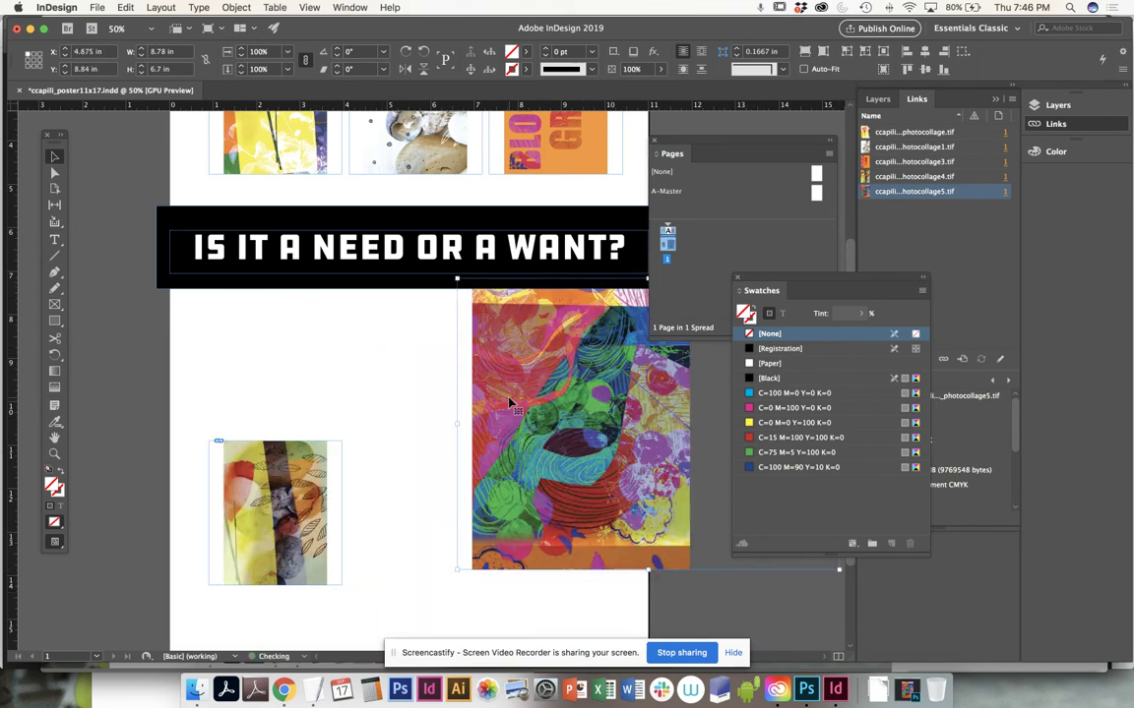
Enlarge the leaf collage's frame (photocollage4) to about 6.85 x 7.98 in
click(285, 490)
scroll(340, 413, down, 3)
drag(359, 462, 524, 542)
drag(374, 317, 374, 195)
Scale the leaf collage's content to 100% and reposition it to about X 0.24 in, Y 0.4 in within its frame
double_click(330, 320)
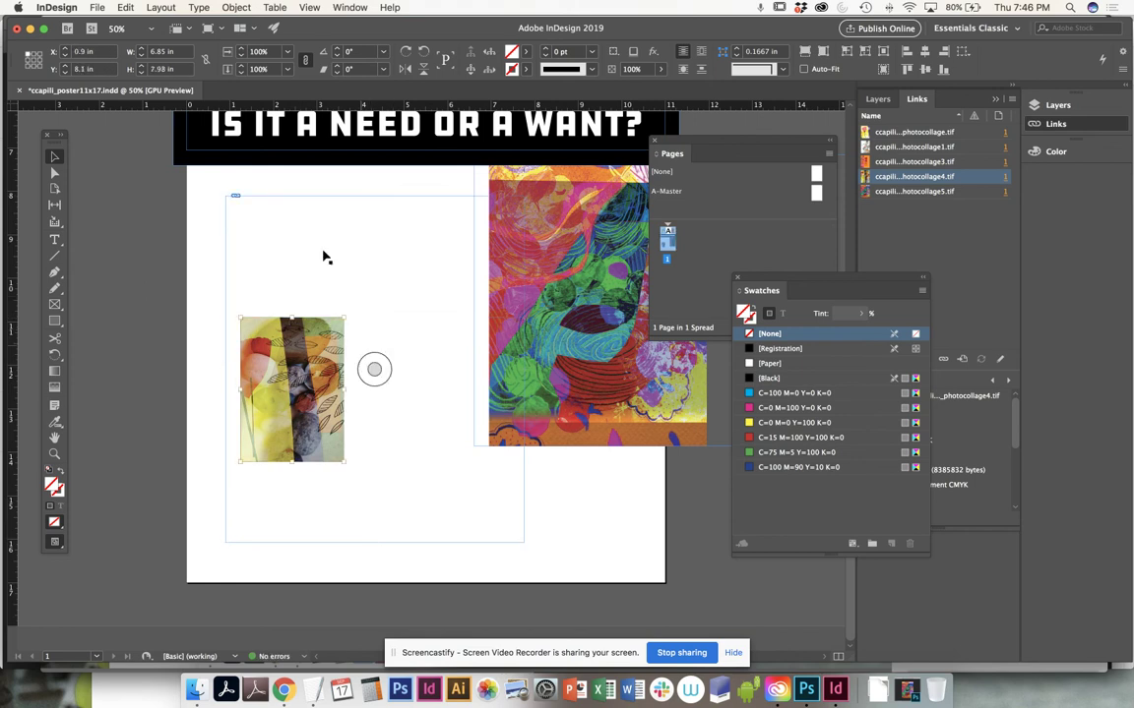
click(264, 52)
text(100)
key(Return)
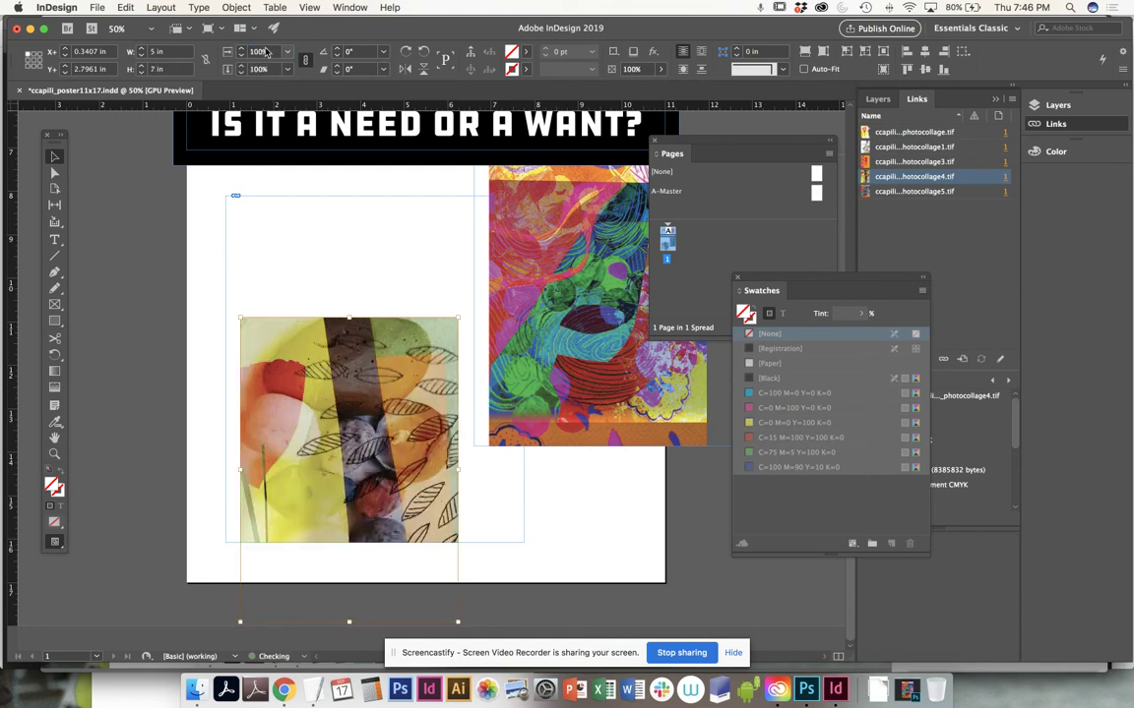
drag(323, 379, 318, 274)
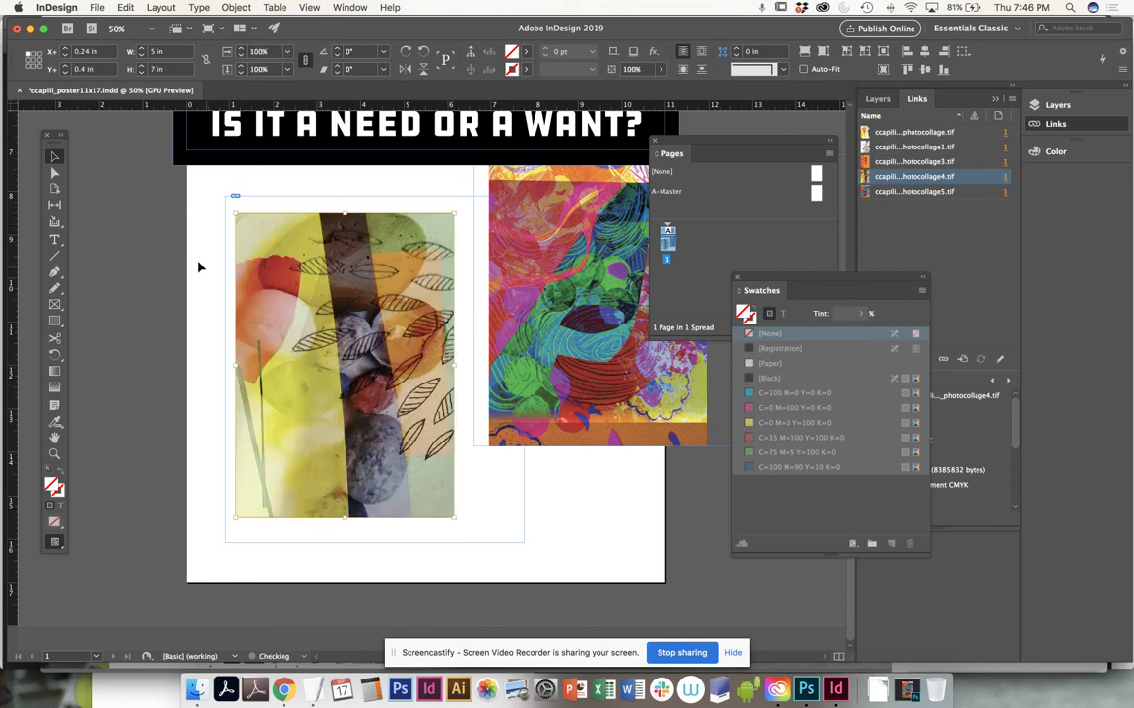
Move the leaf collage to about X 0.32 in, Y 7.5 in and narrow its frame close to the image's right edge
drag(197, 251, 266, 280)
drag(426, 318, 412, 289)
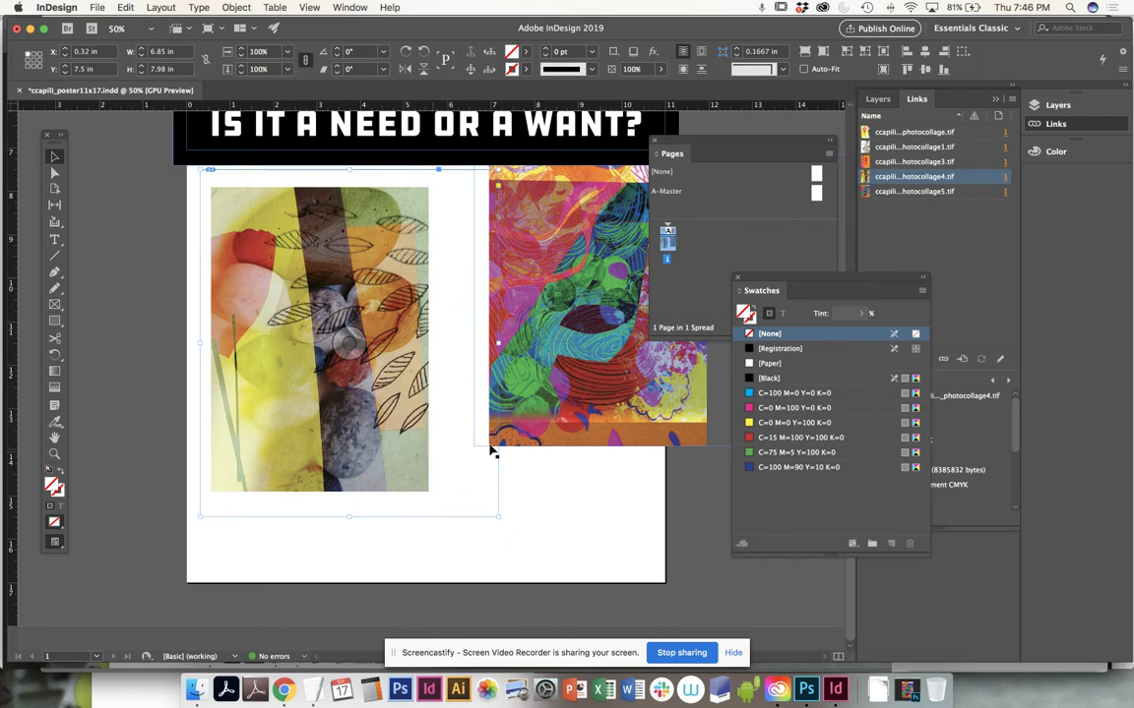
drag(498, 346, 444, 342)
key(super+z)
drag(498, 346, 438, 347)
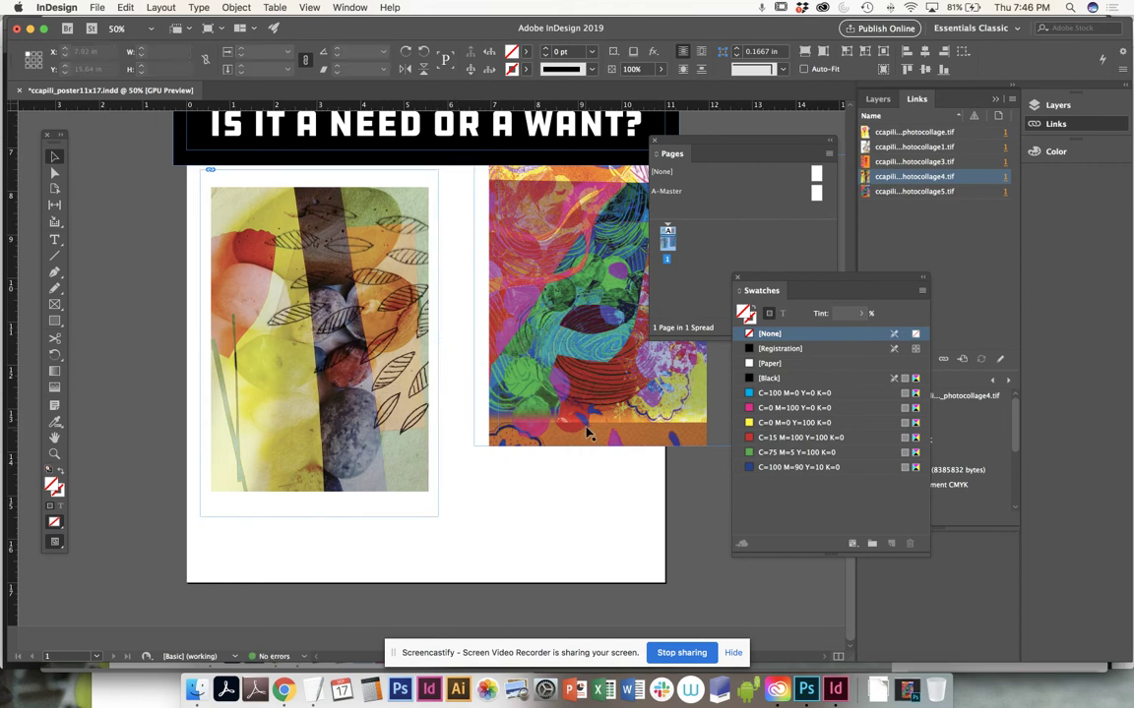
Resize the multicoloured collage's frame to about 5.57 x 7.24 in so it shows the whole image
click(528, 384)
drag(663, 457, 663, 471)
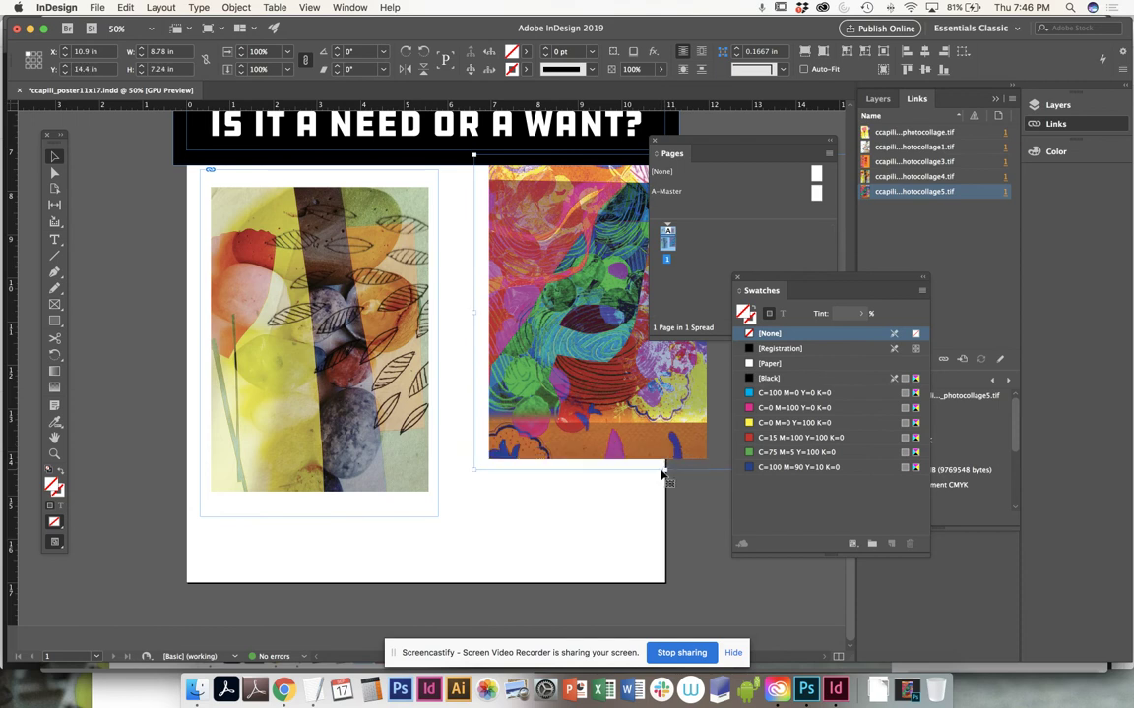
drag(600, 528, 496, 572)
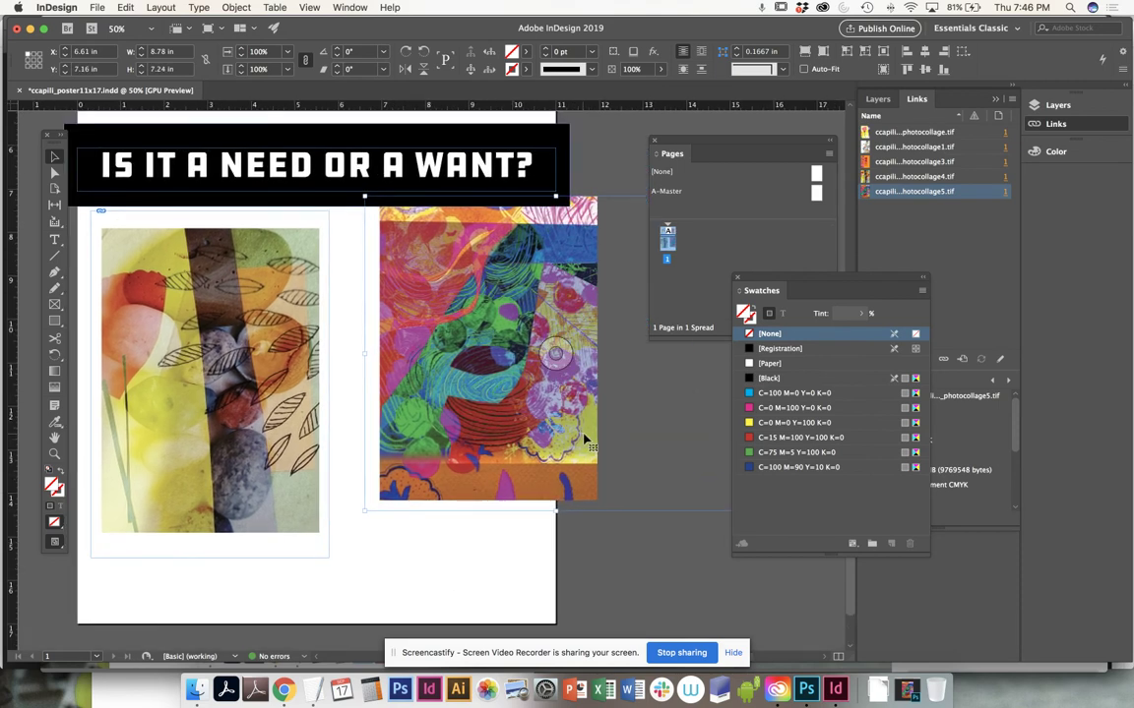
scroll(458, 414, right, 5)
drag(554, 360, 416, 359)
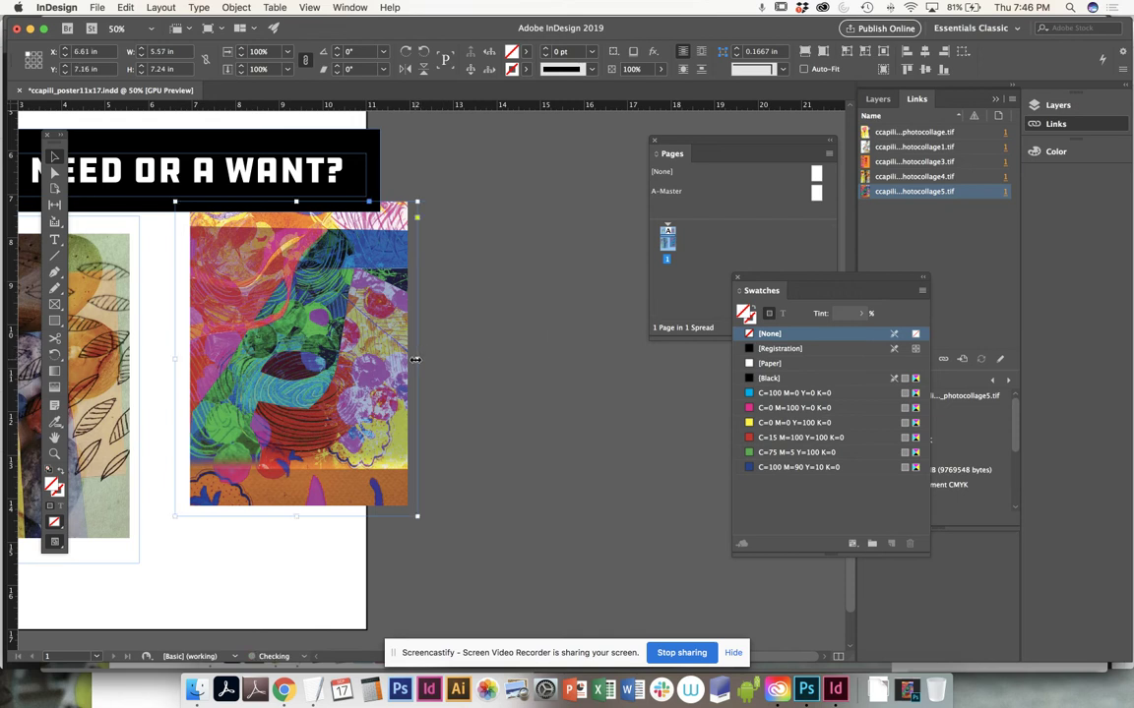
Tilt the multicoloured collage slightly clockwise and move the pebble collage to the bottom of the page
key(super+minus)
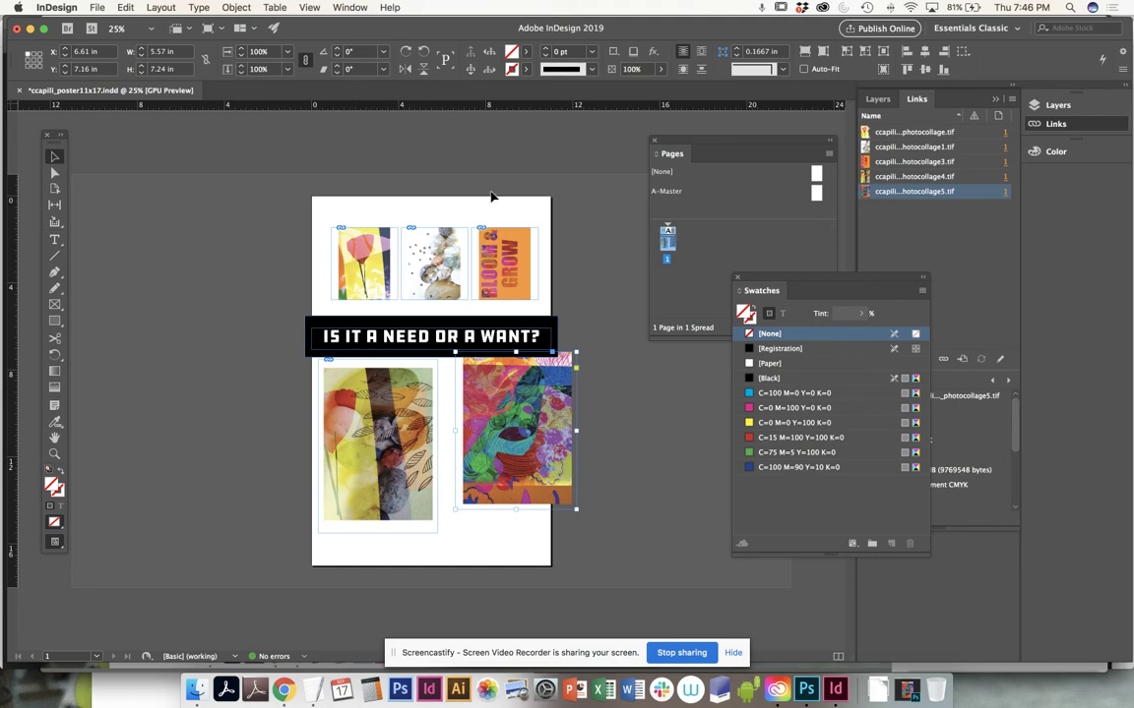
drag(578, 516, 554, 483)
click(261, 173)
drag(440, 240, 468, 489)
Move the leaf collage up behind the headline band and enlarge the tulip collage's frame to about 5.5 x 5.98 in
click(384, 404)
drag(384, 403, 354, 222)
drag(372, 265, 397, 277)
Select the tulip collage's content with the Direct Selection tool and scale it to 86%
key(a)
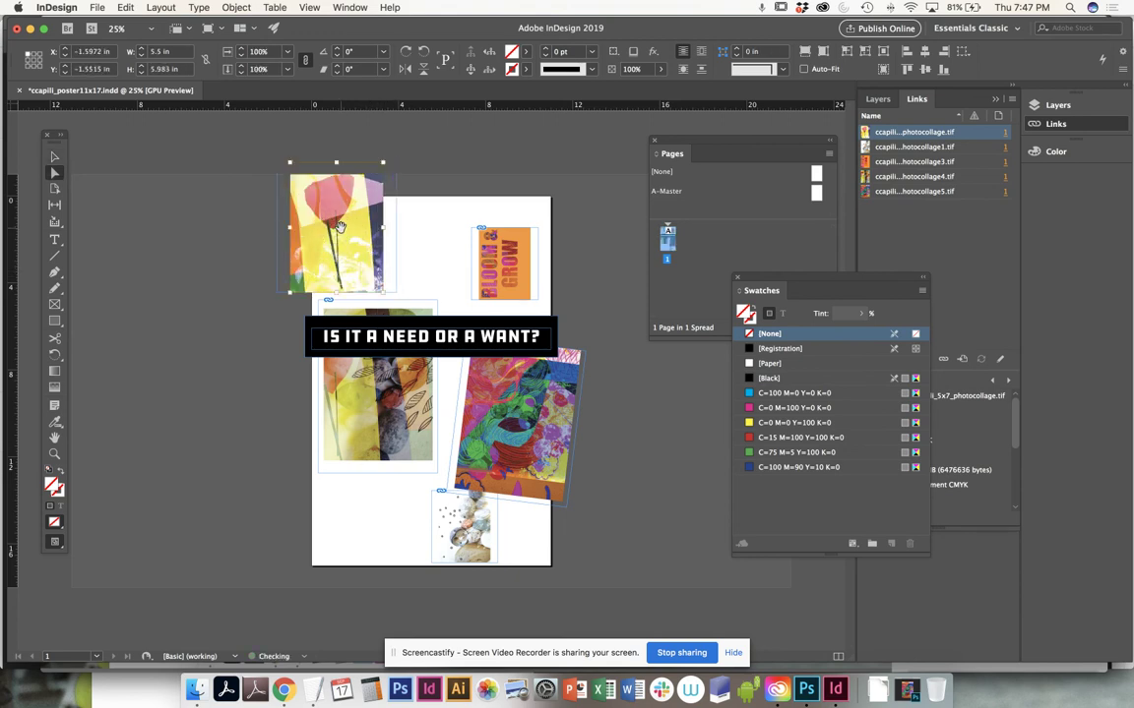
click(339, 226)
click(241, 49)
click(425, 277)
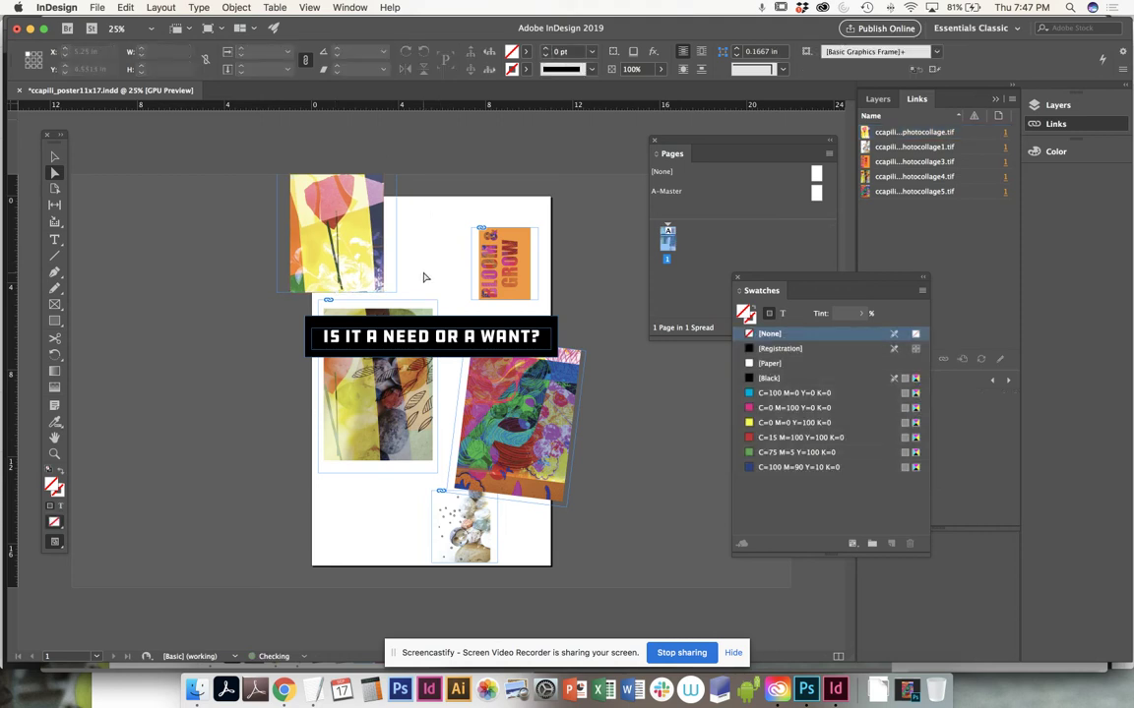
click(367, 265)
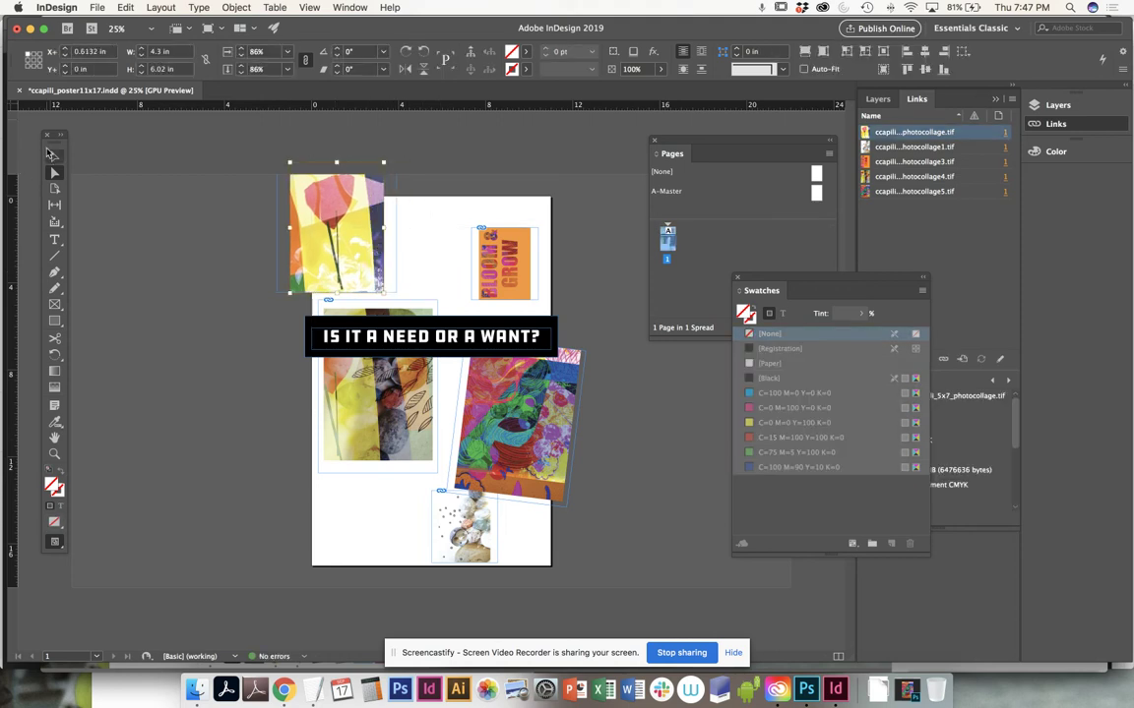
Move the tulip collage to the page's upper-right corner and the Bloom & Grow collage to its lower-left corner
drag(258, 389, 446, 207)
drag(524, 252, 341, 221)
drag(444, 285, 532, 285)
drag(325, 231, 346, 509)
Enlarge the pebble collage's frame to about 5.04 x 5.48 in and move the leaf collage to the page's upper-left corner
drag(452, 401, 409, 247)
drag(377, 209, 491, 509)
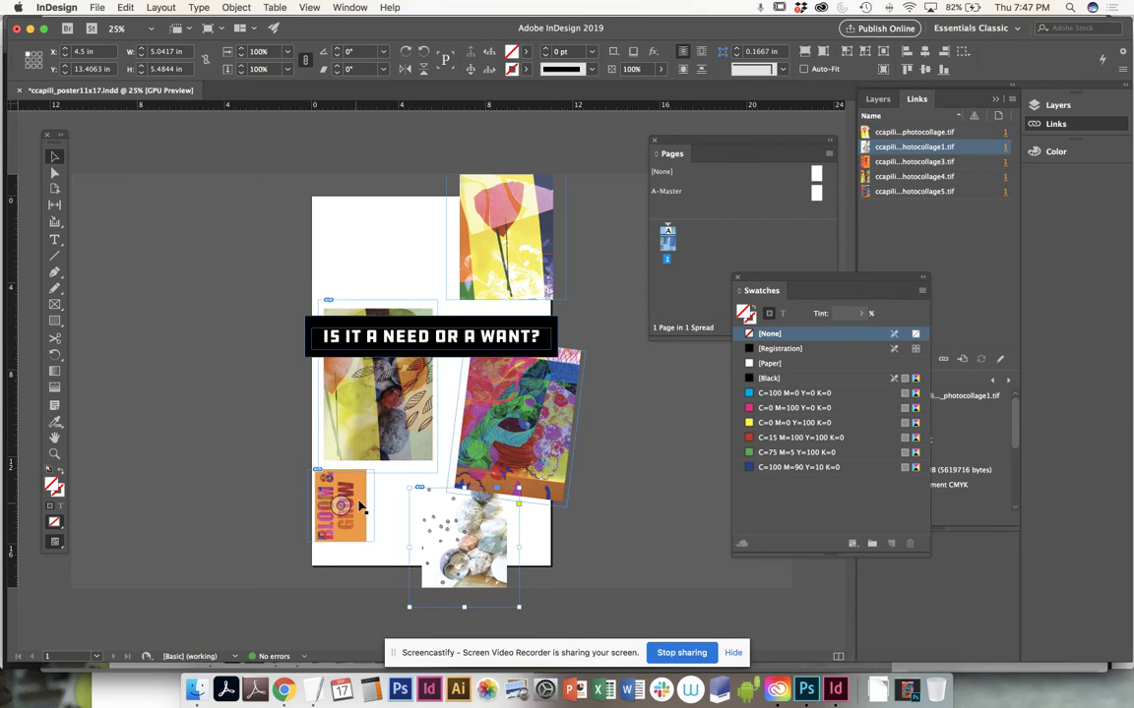
drag(397, 448, 383, 295)
Enlarge the Bloom & Grow collage below the black band on the page's left side, with a frame of about 5.89 x 7.24 in
click(362, 493)
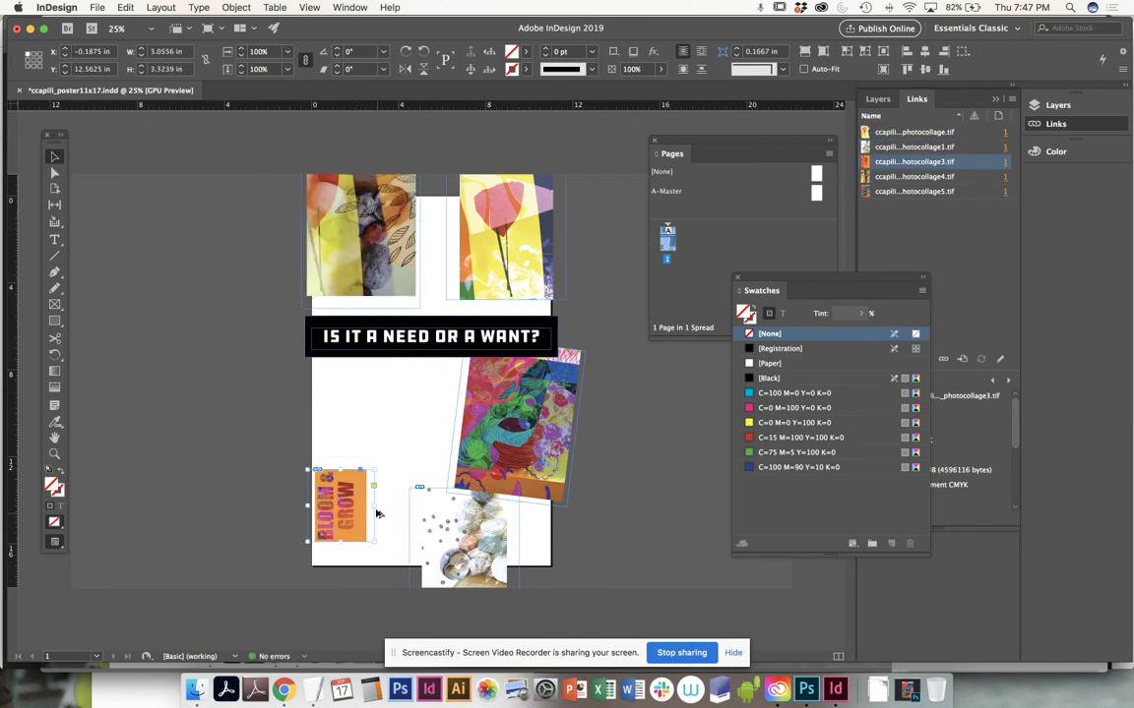
drag(379, 507, 417, 450)
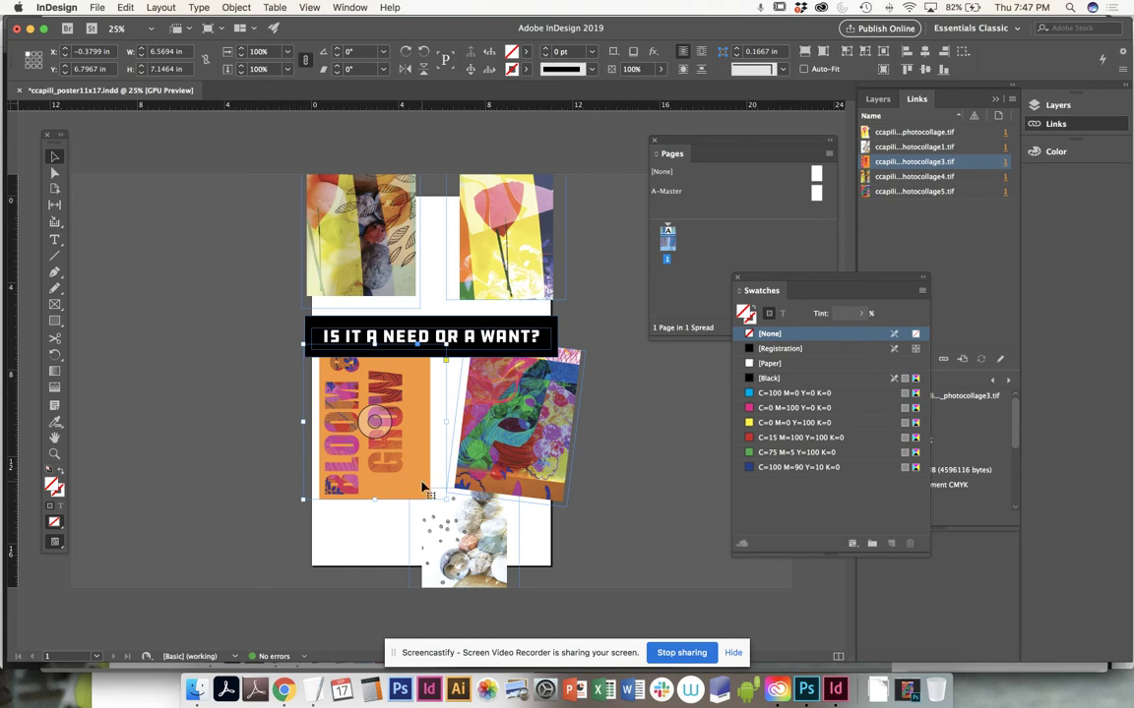
mouse_move(448, 502)
mouse_down()
mouse_move(434, 455)
mouse_move(434, 502)
mouse_up()
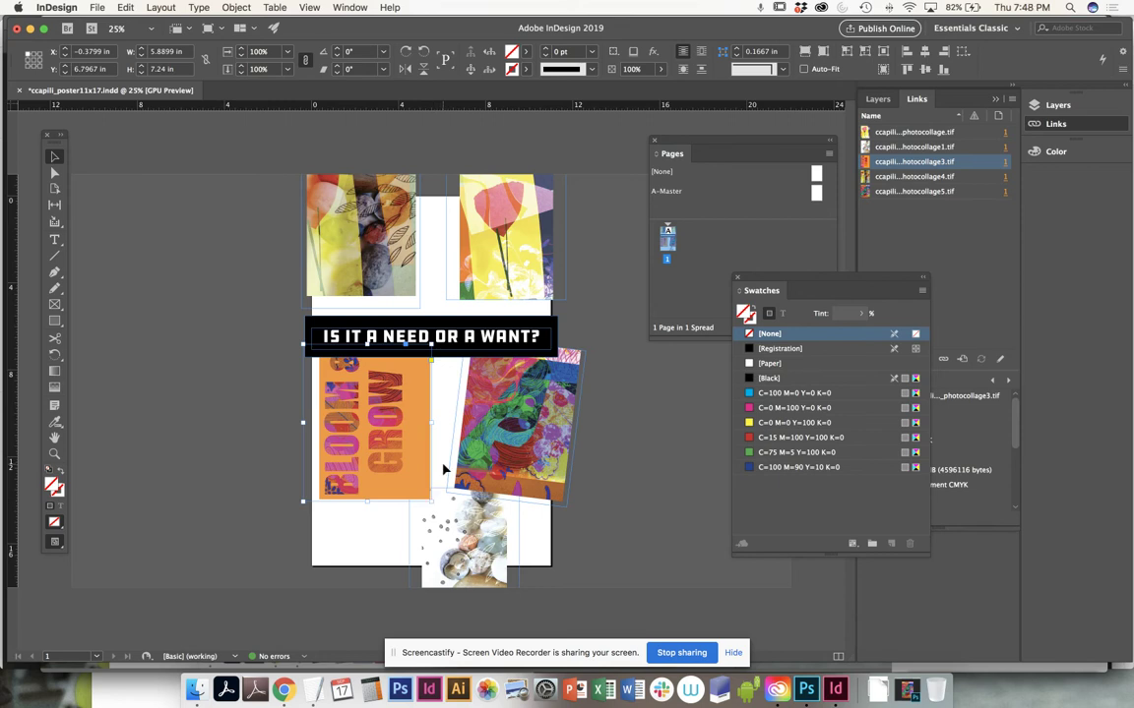
Move the pebble collage to X 4 in, Y 11.5 in so its frame meets the page's bottom edge
key(super+equal)
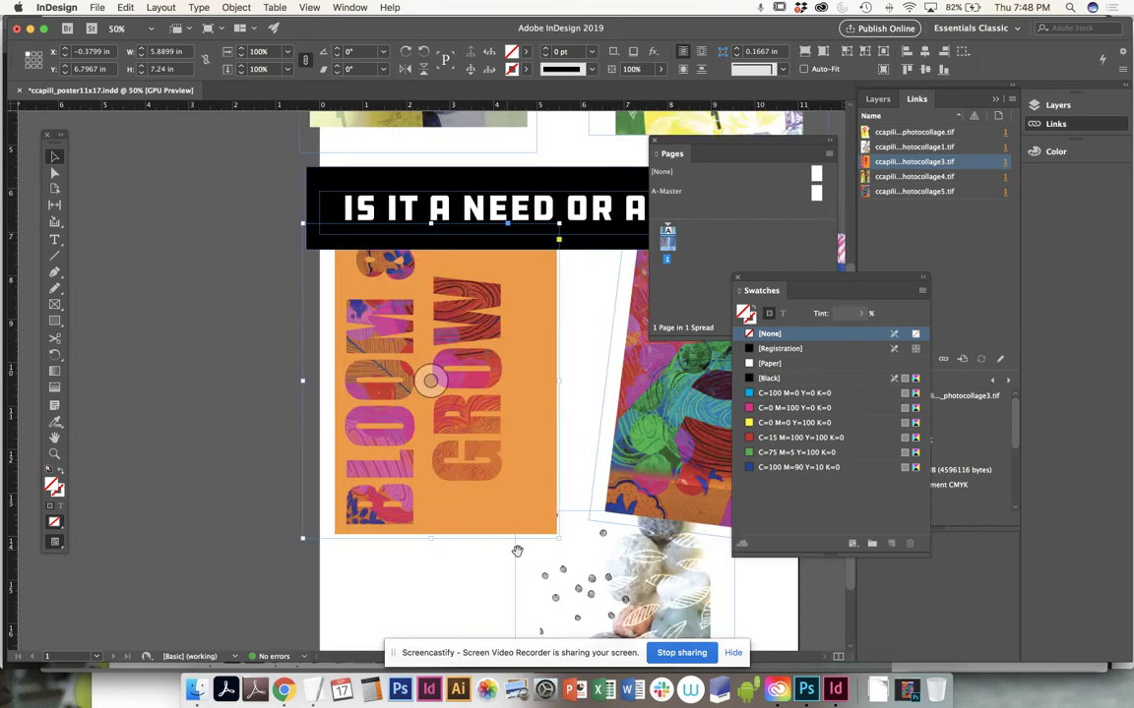
scroll(516, 544, right, 5)
scroll(299, 396, down, 2)
click(395, 537)
drag(453, 569, 433, 502)
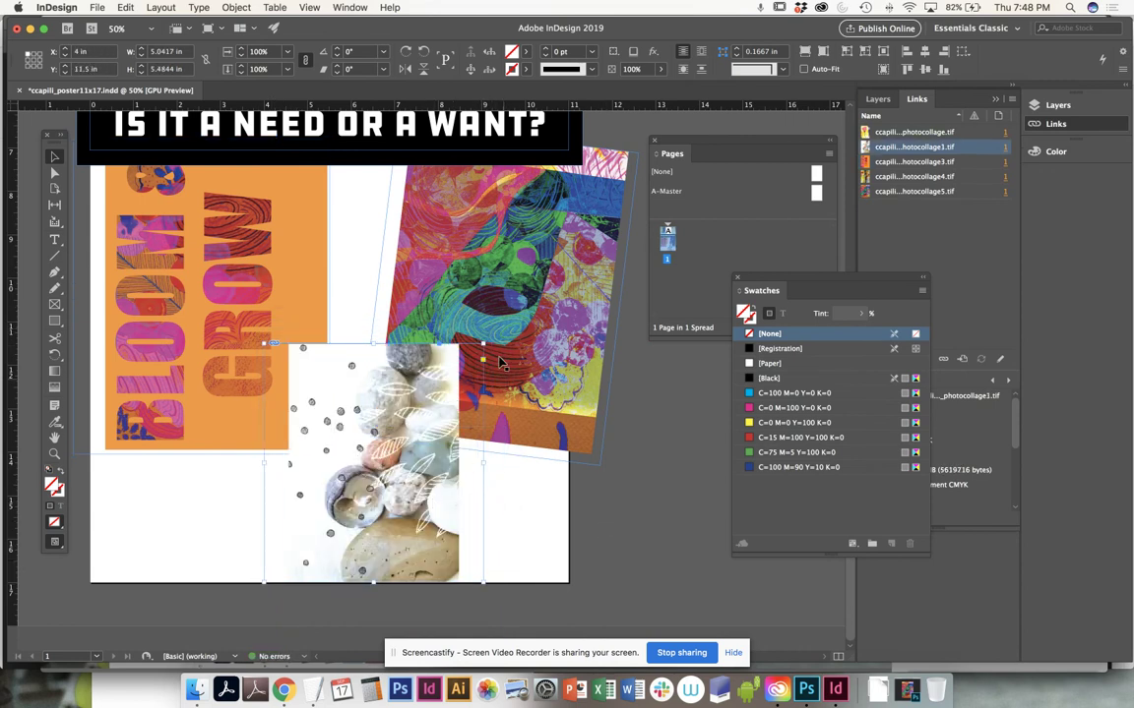
Enlarge the pebble collage's frame to about 5.90 x 6.42 in and move the leaf collage to about X 0.04 in, Y -1.925 in
drag(499, 336, 504, 317)
drag(446, 519, 455, 559)
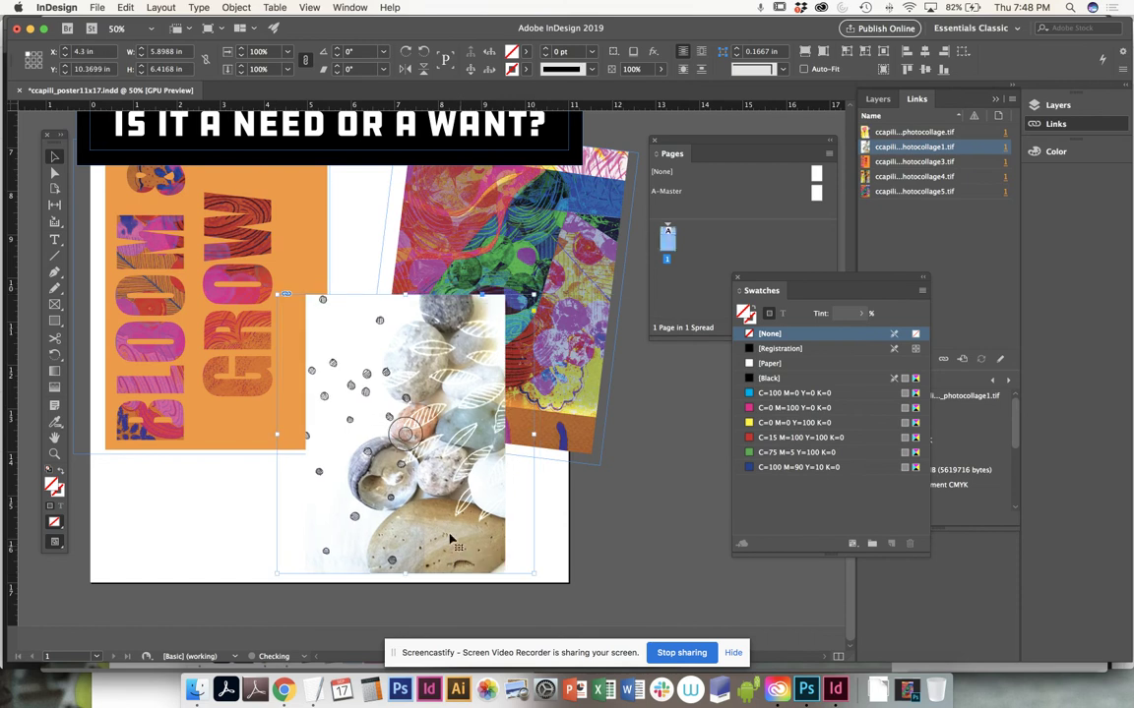
key(super+minus)
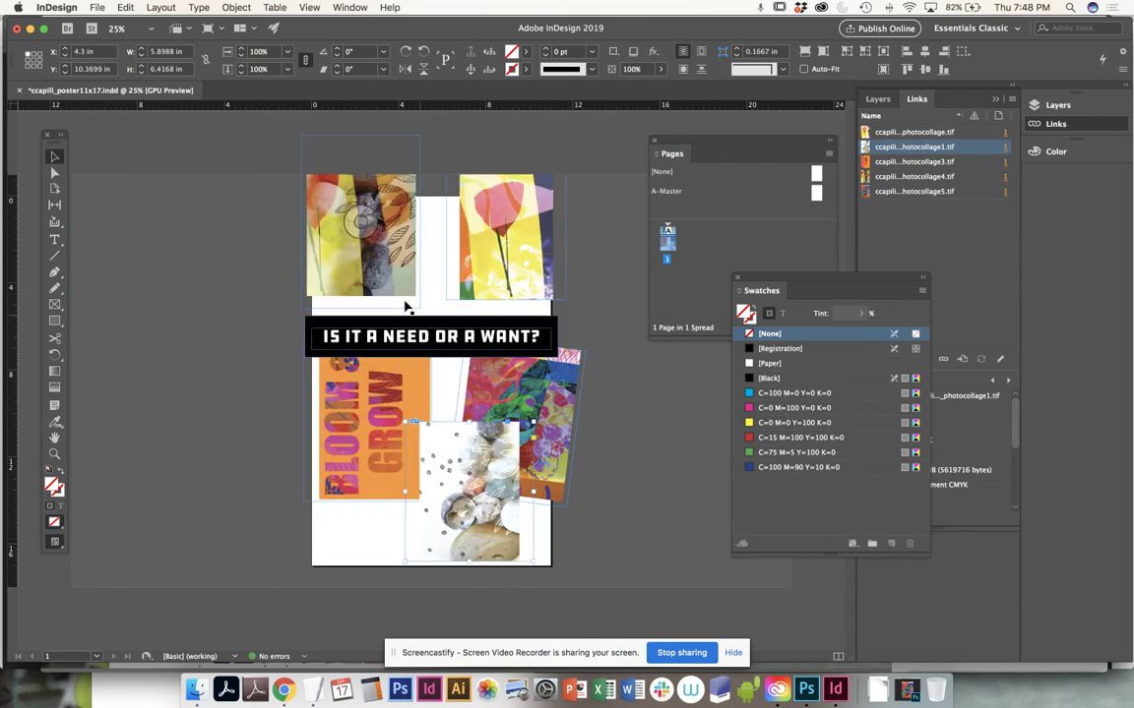
drag(405, 305, 448, 384)
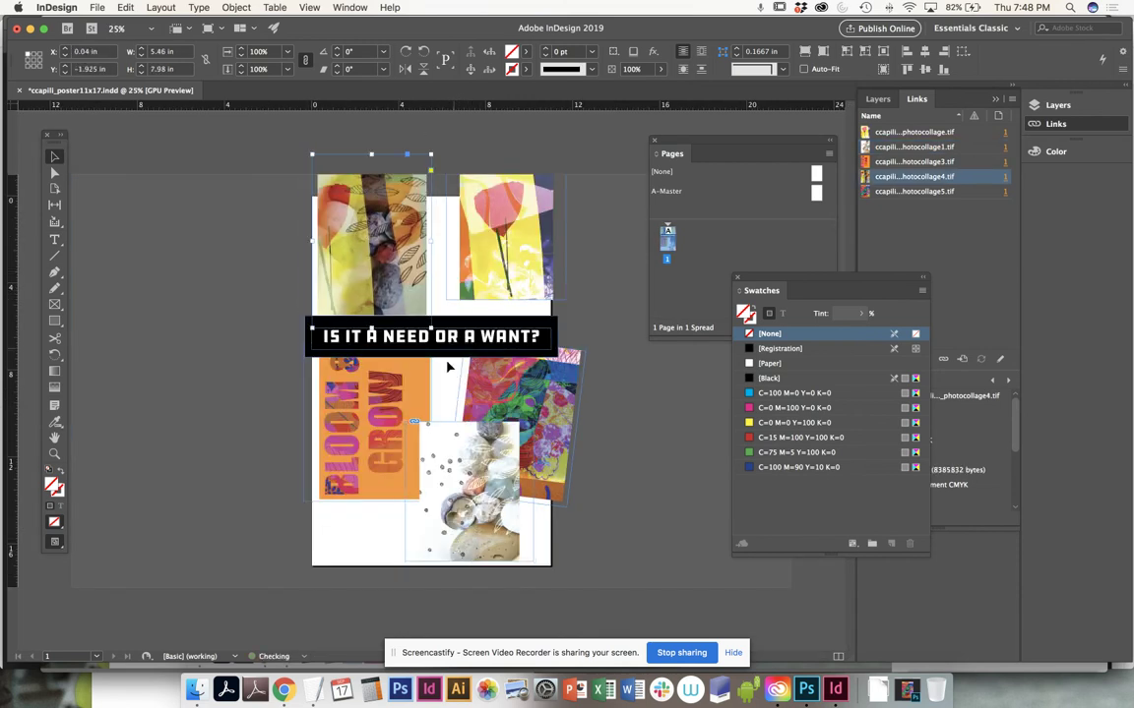
Move the black headline band to Y 13.85 in and the pebble collage to about X 4.28 in, Y 3.59 in, narrowing its frame to about 4.47 in
drag(407, 473, 406, 523)
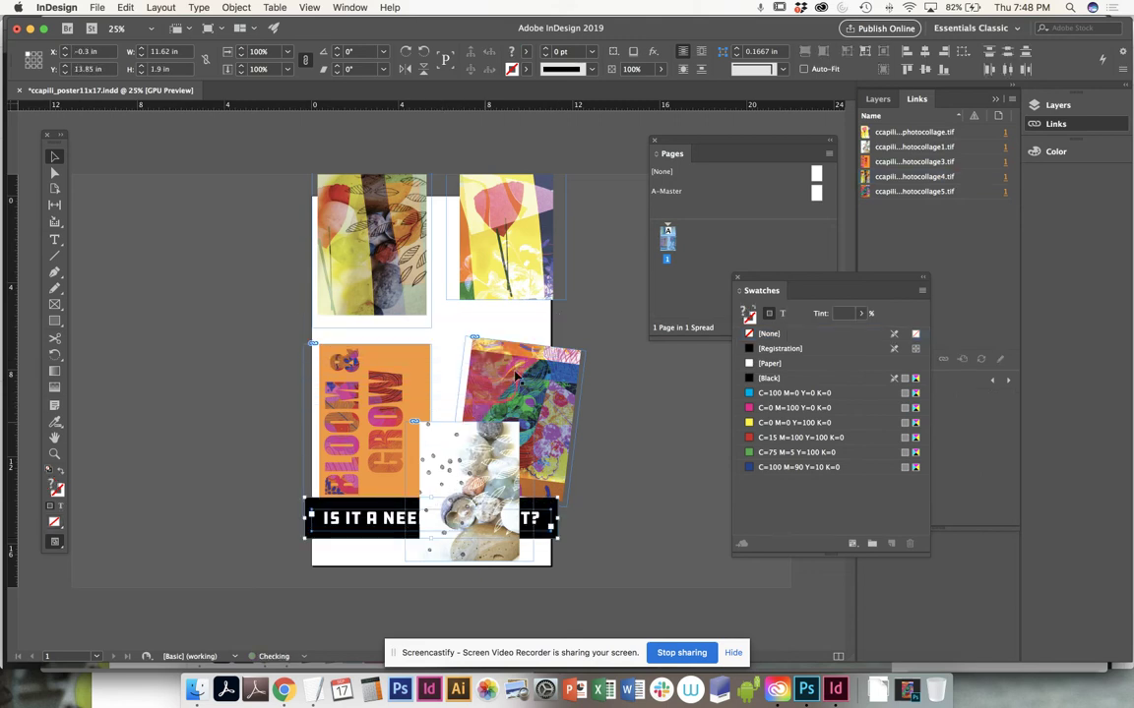
drag(453, 440, 407, 342)
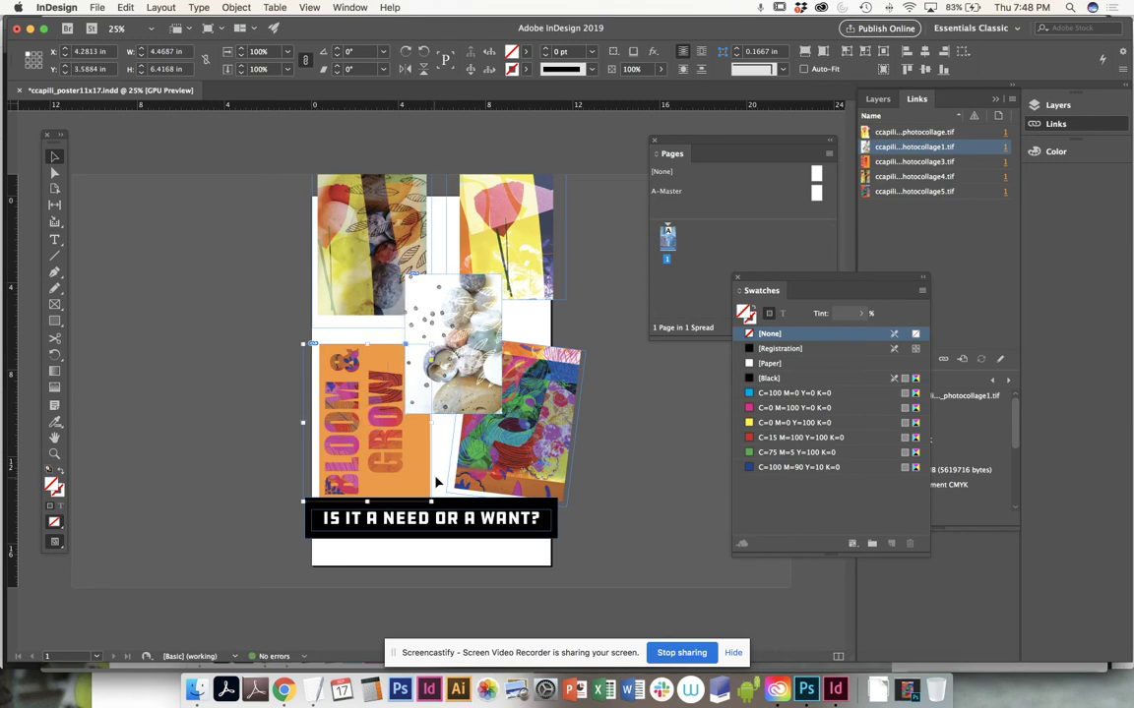
Shrink the Bloom & Grow collage's frame to about 4.83 x 5.94 in and move the black headline band up to Y 12.875 in
click(433, 480)
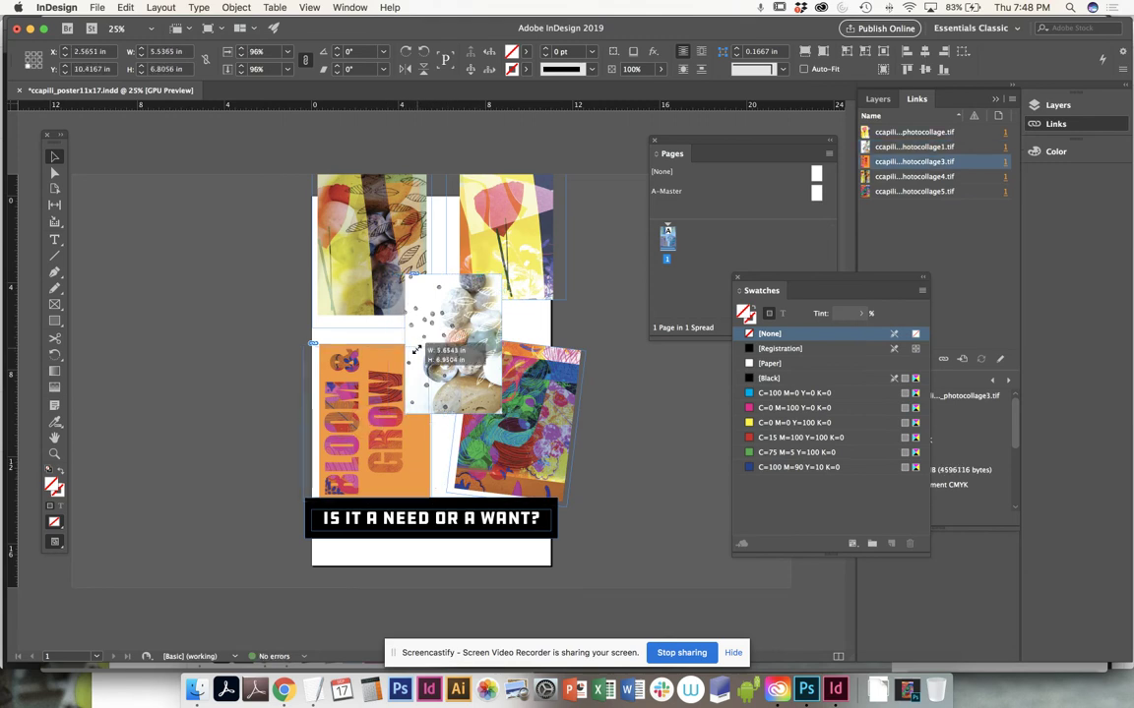
drag(430, 496, 409, 464)
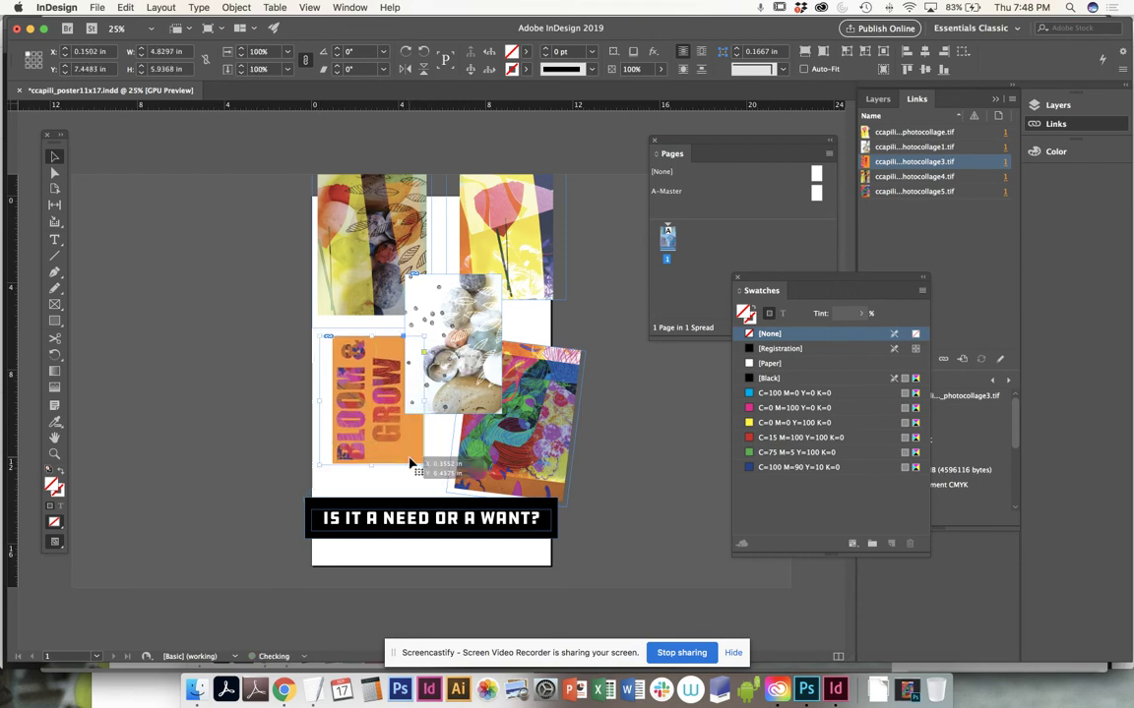
drag(422, 531, 431, 487)
Move the tulip collage down to Y -0.625 in and enlarge its image inside the frame to about 4.70 x 6.58 in
drag(537, 300, 539, 309)
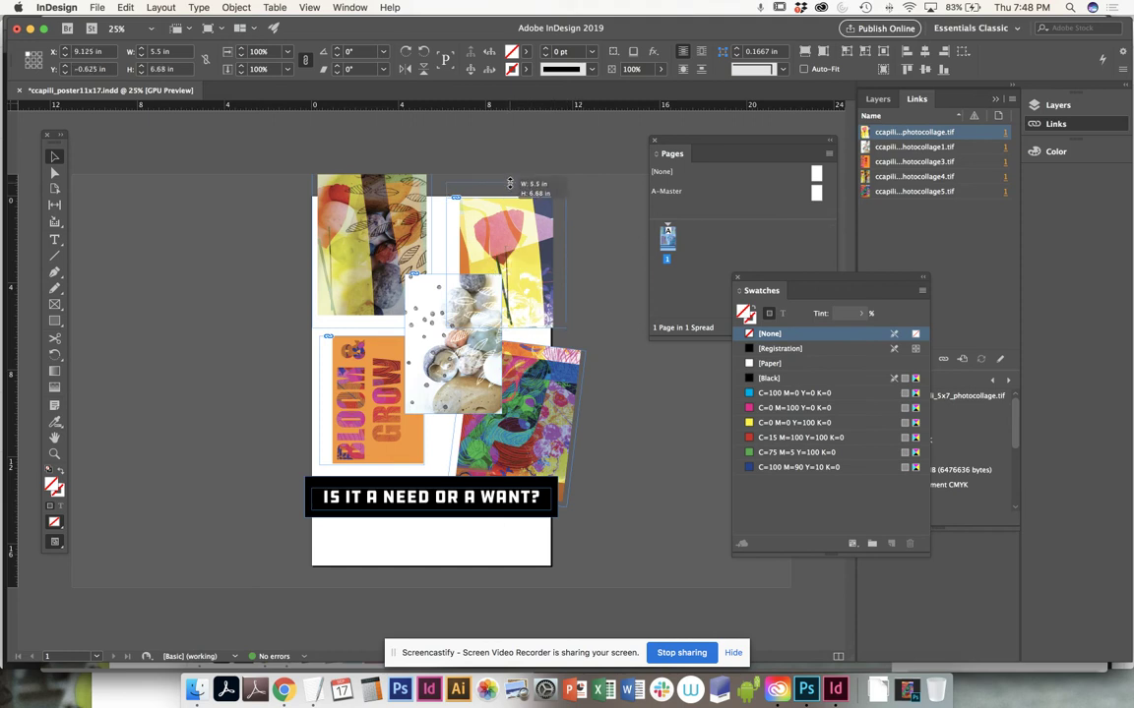
click(504, 254)
drag(554, 197, 560, 186)
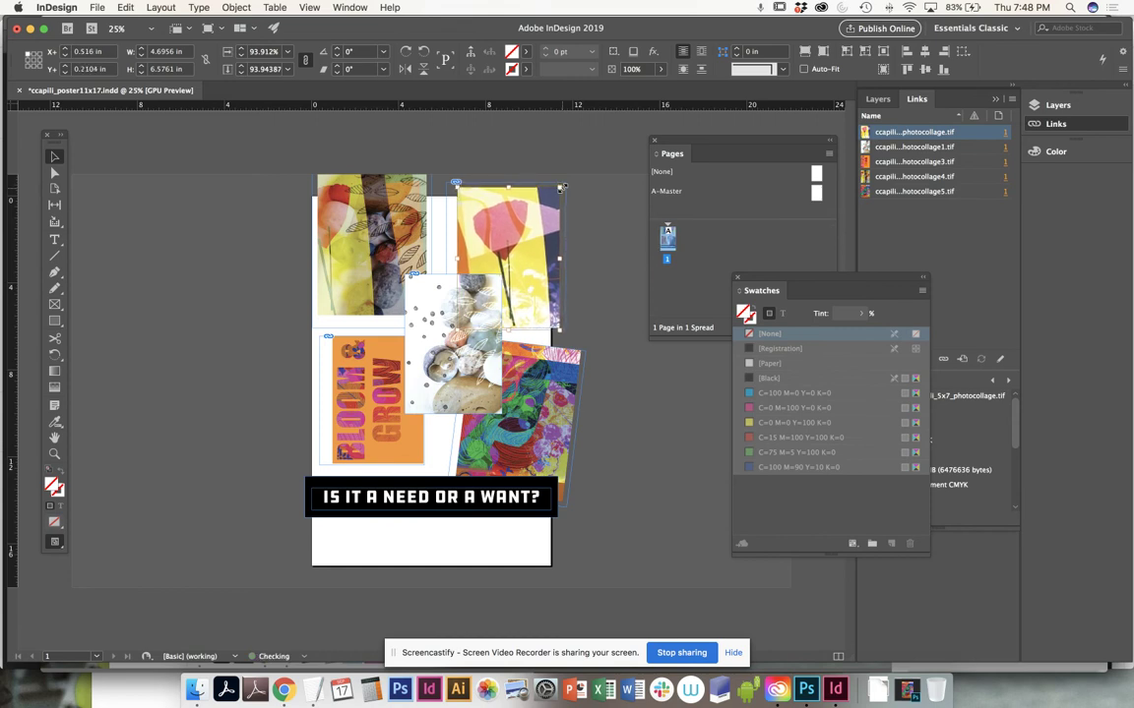
drag(562, 185, 562, 187)
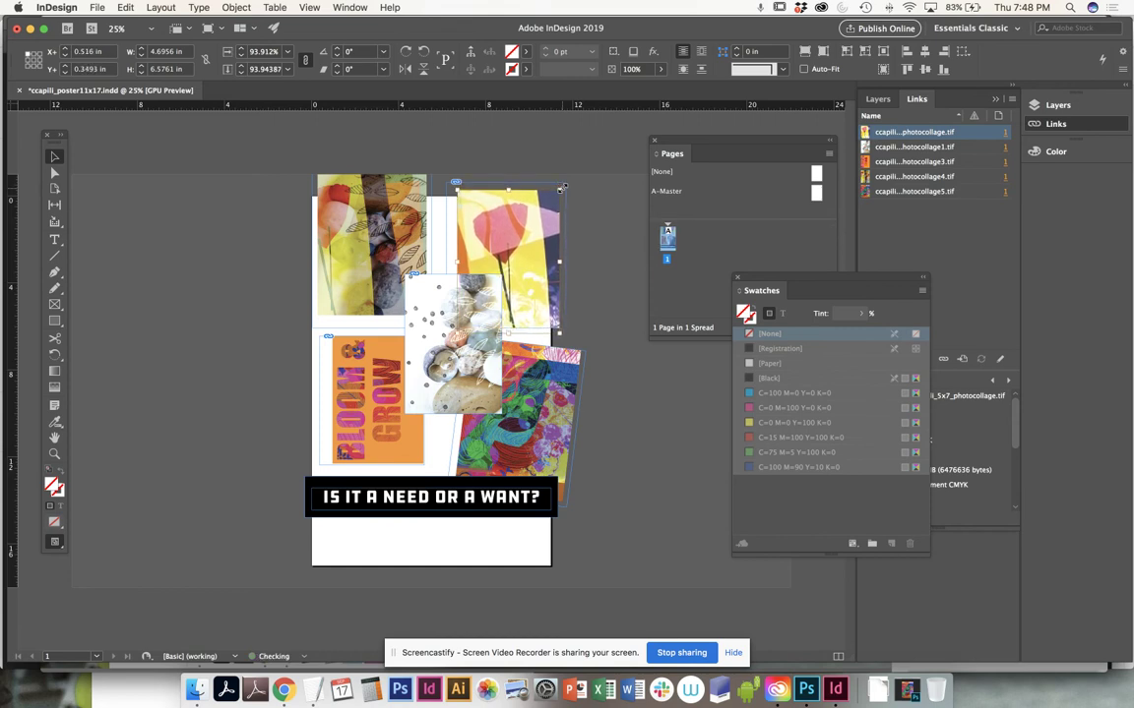
Move the leaf collage down to about Y -1.275 in and the Bloom & Grow collage to about X 0.36 in, Y 6.705 in
click(418, 218)
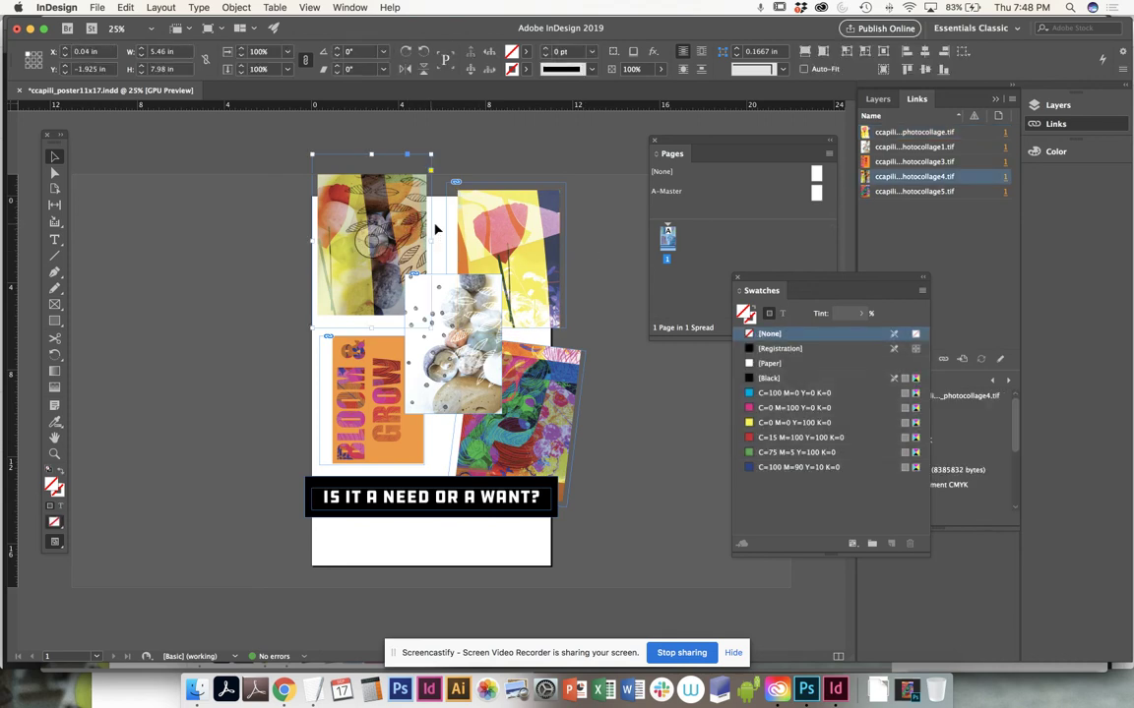
key(super+alt+c)
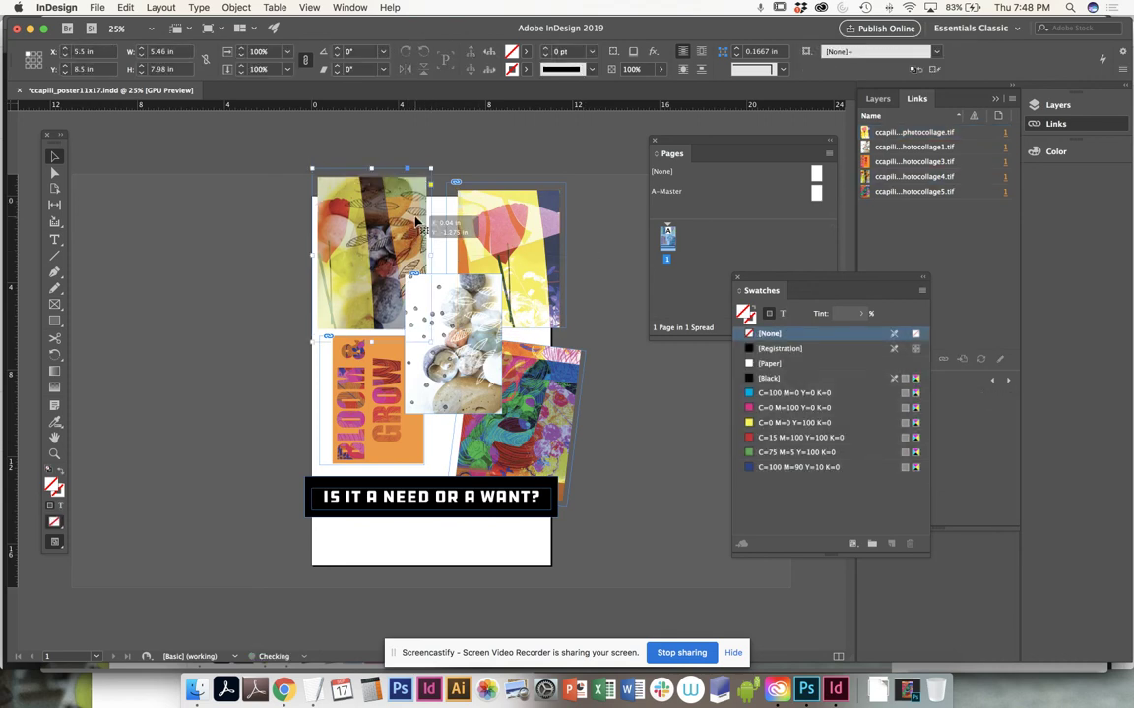
click(389, 468)
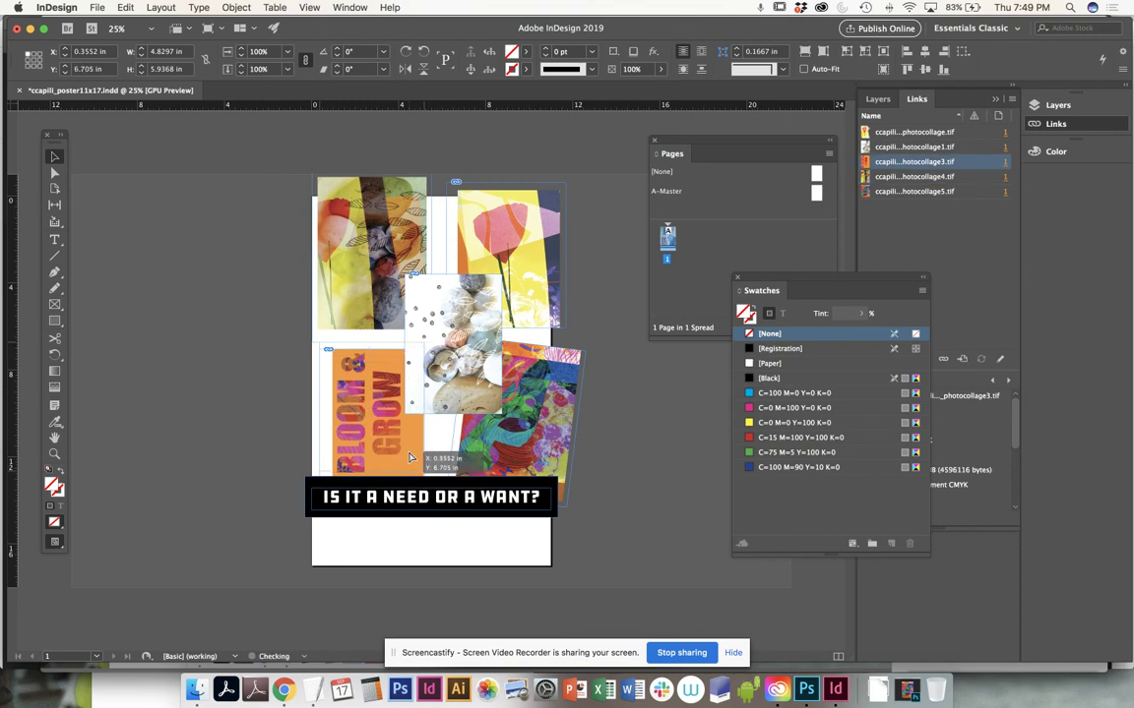
key(super+z)
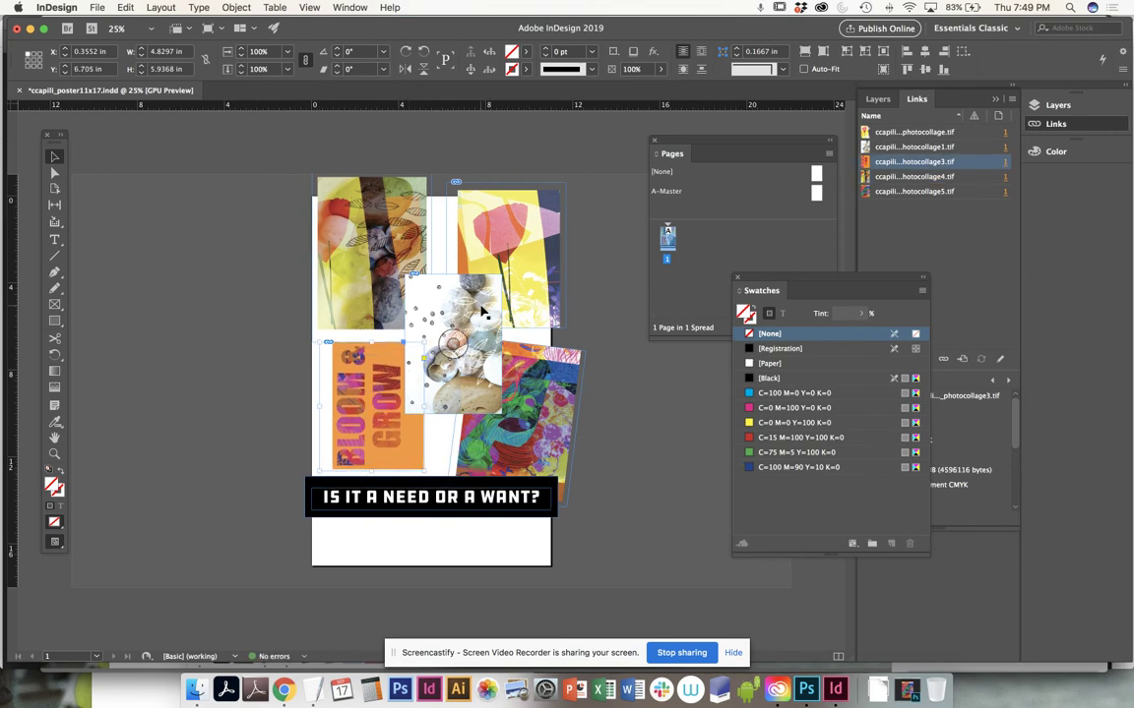
Move the pebble collage to about X 4.19 in, Y 3.26 in and the rotated collage to about X 7.47 in, Y 8.375 in
drag(486, 312, 482, 305)
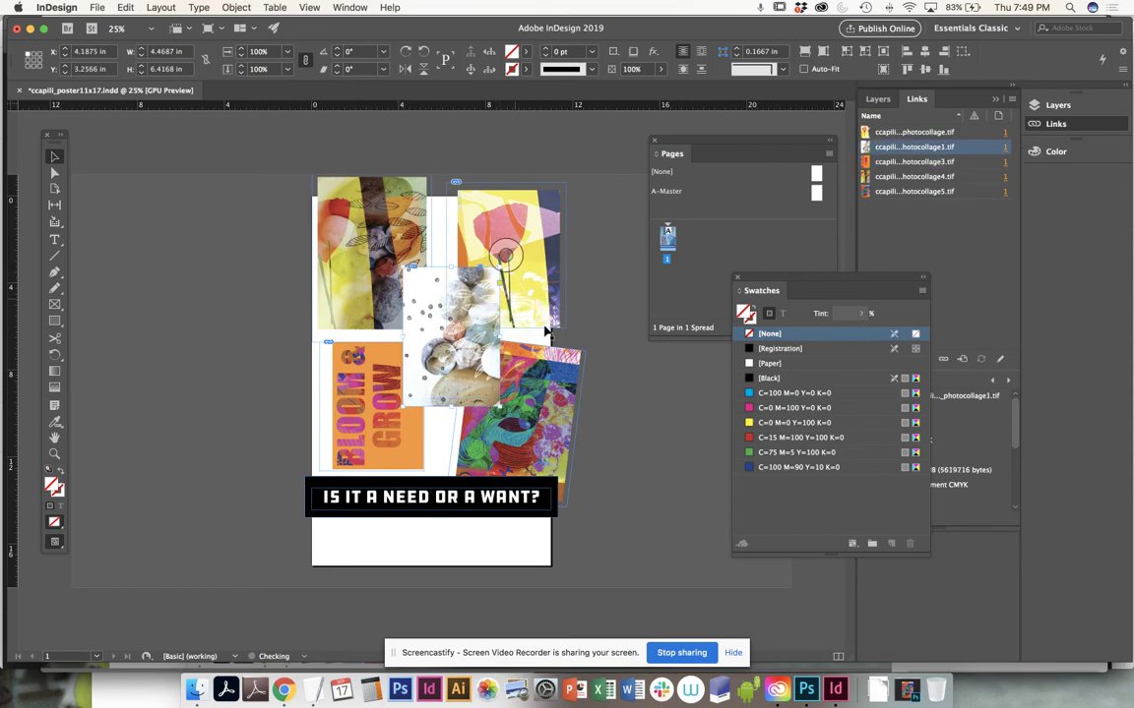
click(576, 385)
drag(575, 386, 581, 419)
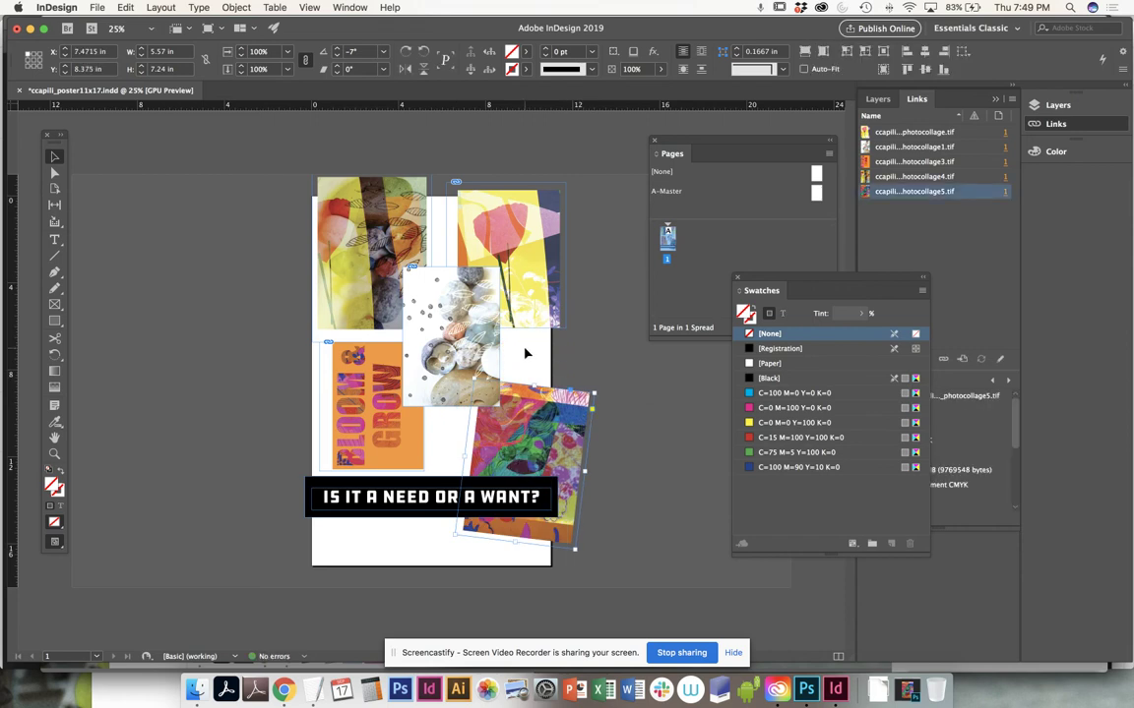
Place the pebble collage behind the leaf collage and move the leaf collage to about X -0.44 in, Y -1.22 in
click(455, 309)
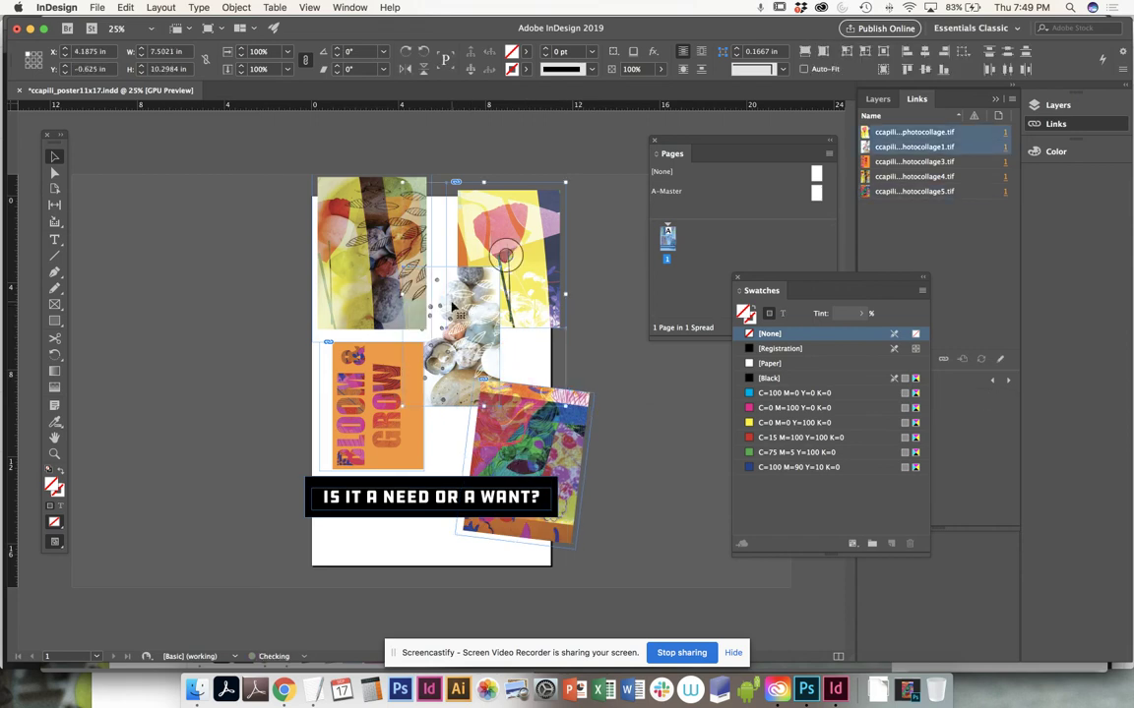
click(388, 352)
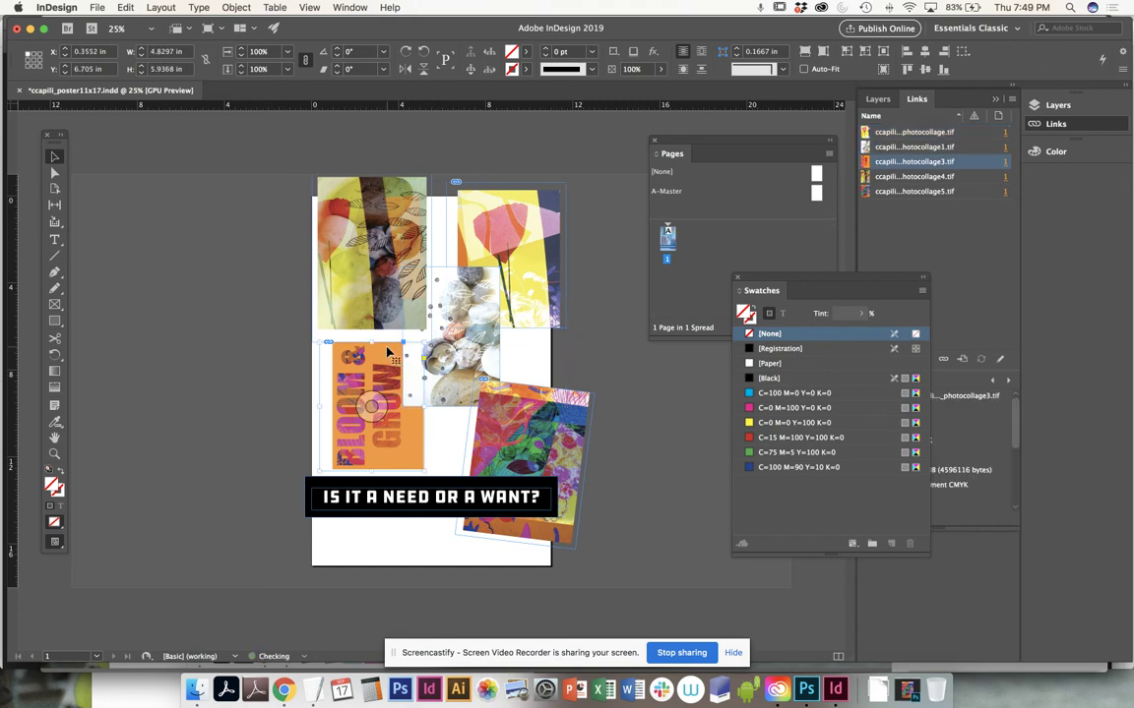
drag(354, 321, 380, 313)
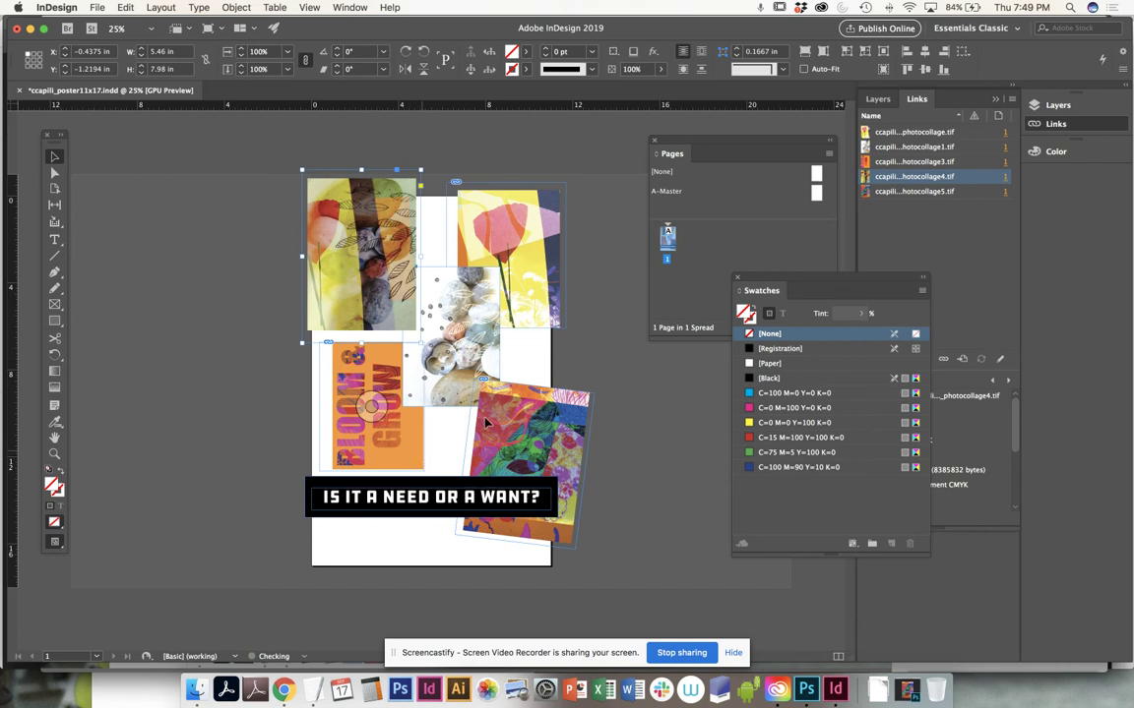
Move the Bloom & Grow collage to about X -0.03 in, Y 6.73 in and deselect it
click(588, 366)
drag(397, 449, 390, 448)
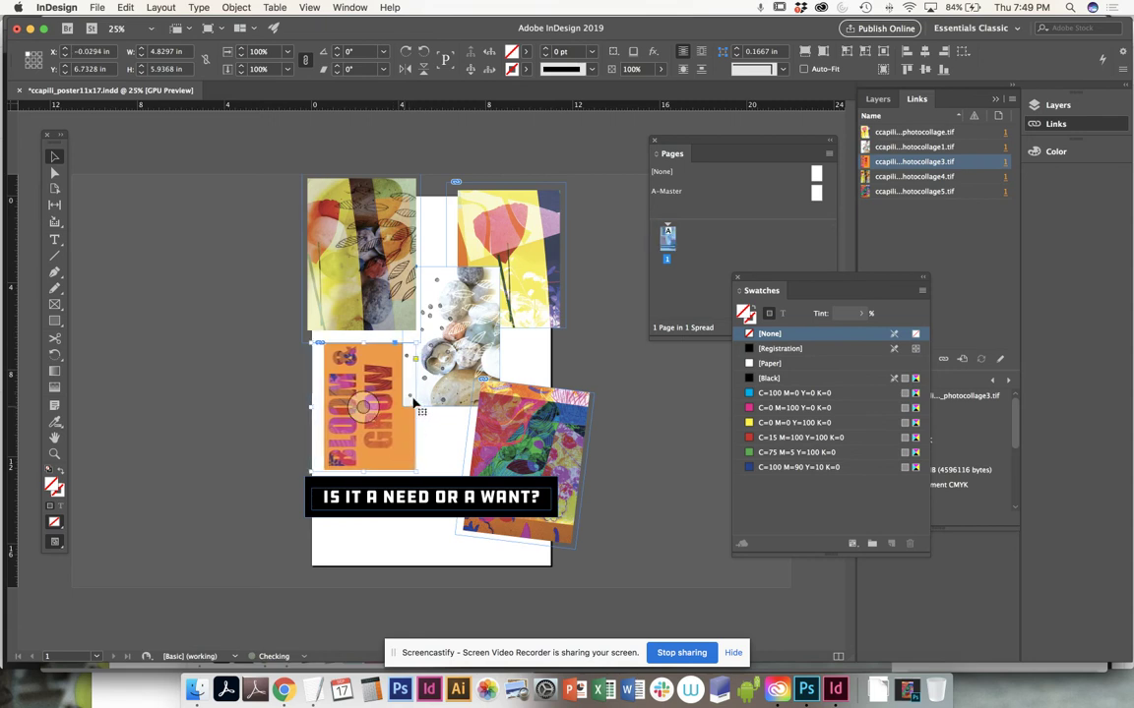
click(605, 359)
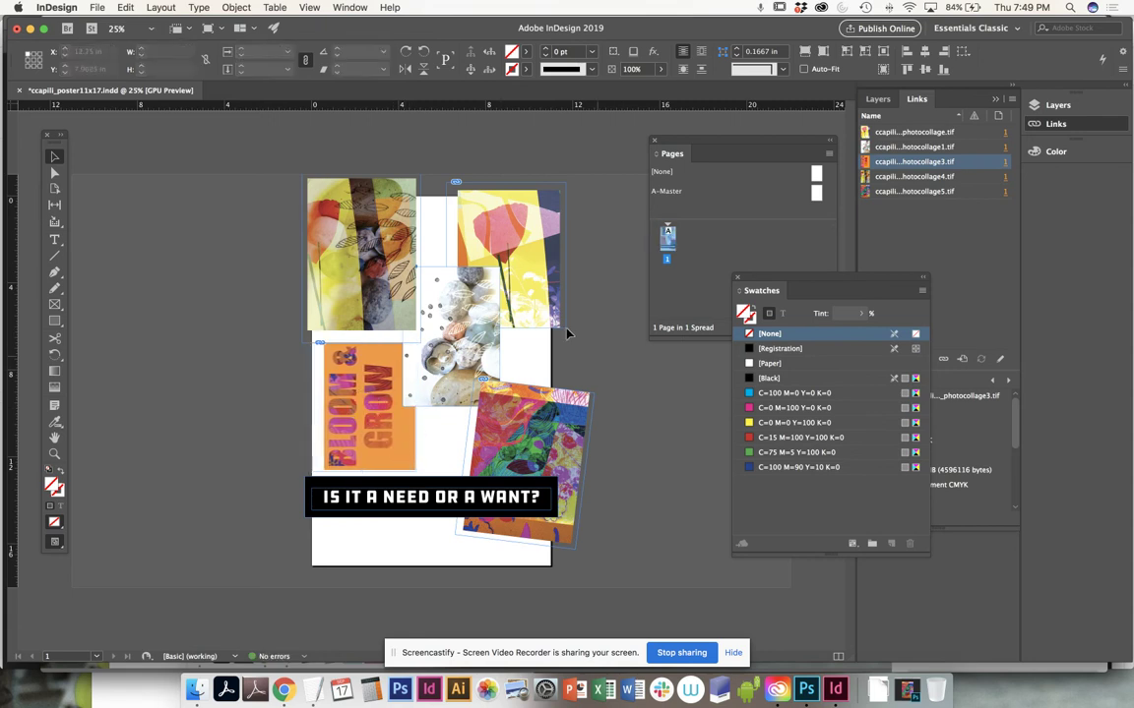
Switch the screen mode to Preview so only the artwork within the page edges is displayed
click(276, 6)
mouse_move(307, 8)
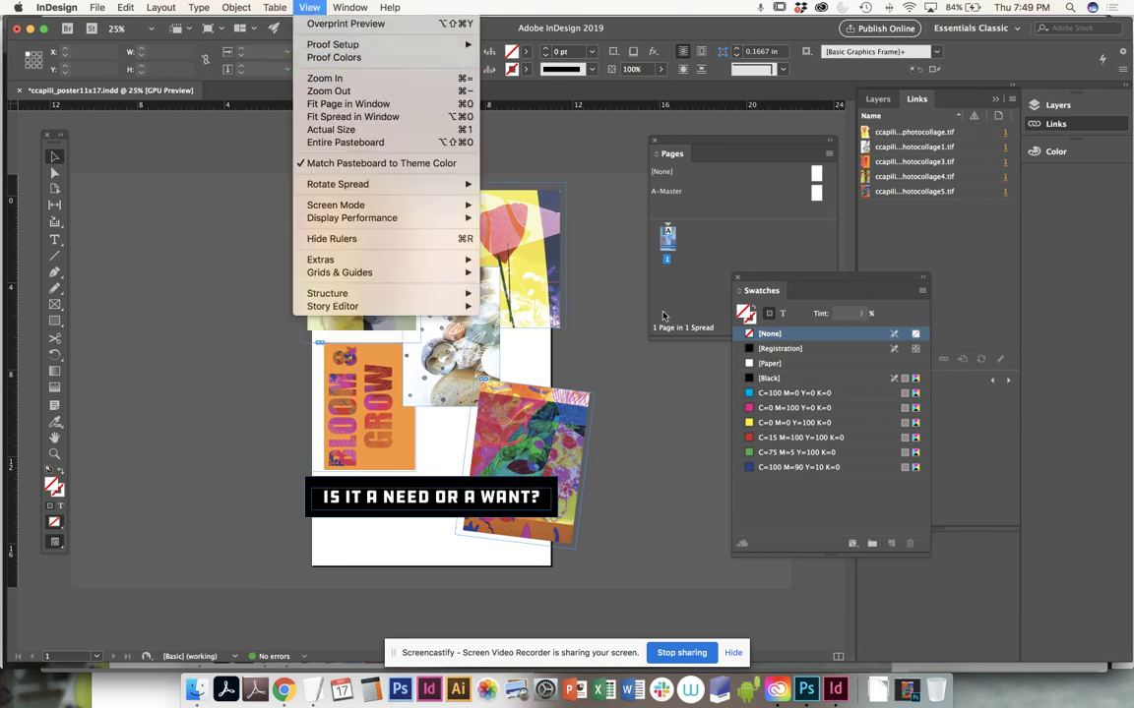
click(582, 292)
click(311, 7)
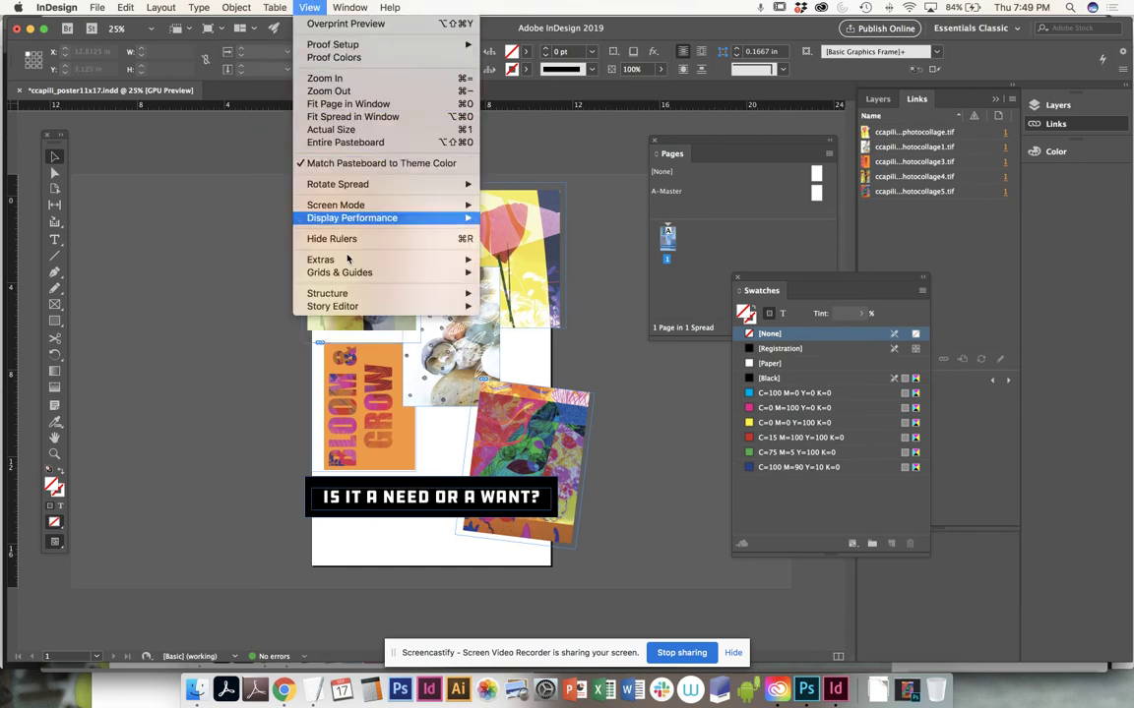
mouse_move(325, 206)
click(504, 217)
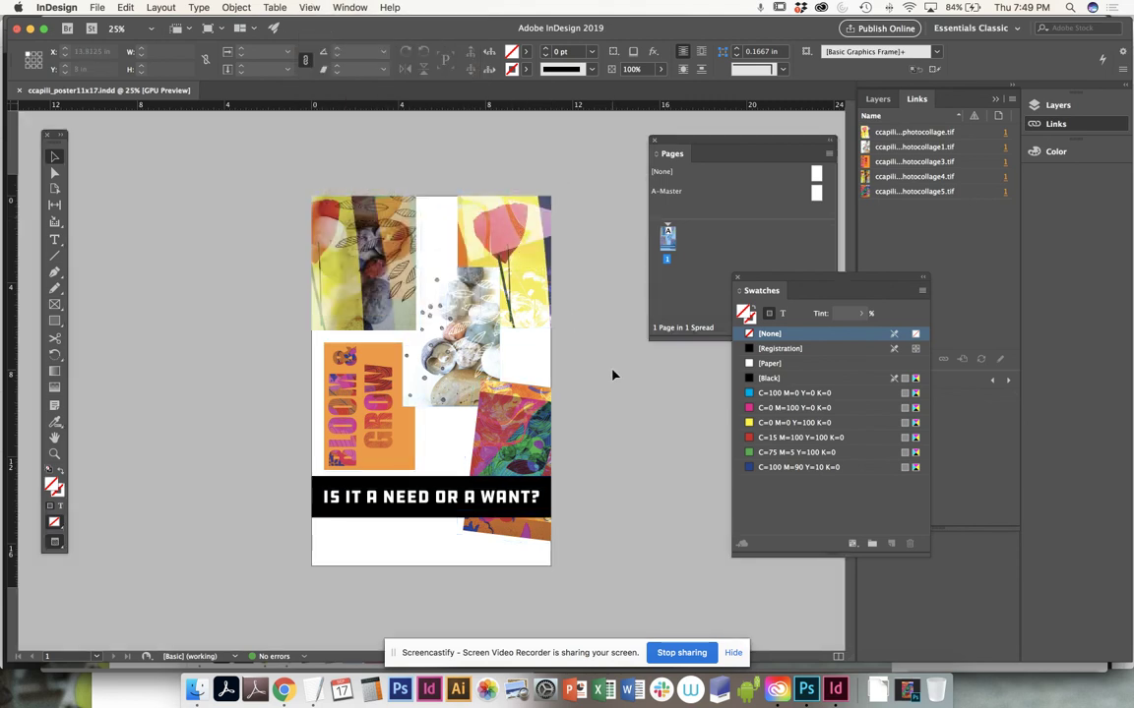
Enlarge the Bloom & Grow collage to a frame of about 5.27 x 6.48 in that extends down to the black headline band
drag(351, 402, 400, 471)
drag(415, 359, 418, 353)
drag(339, 344, 372, 367)
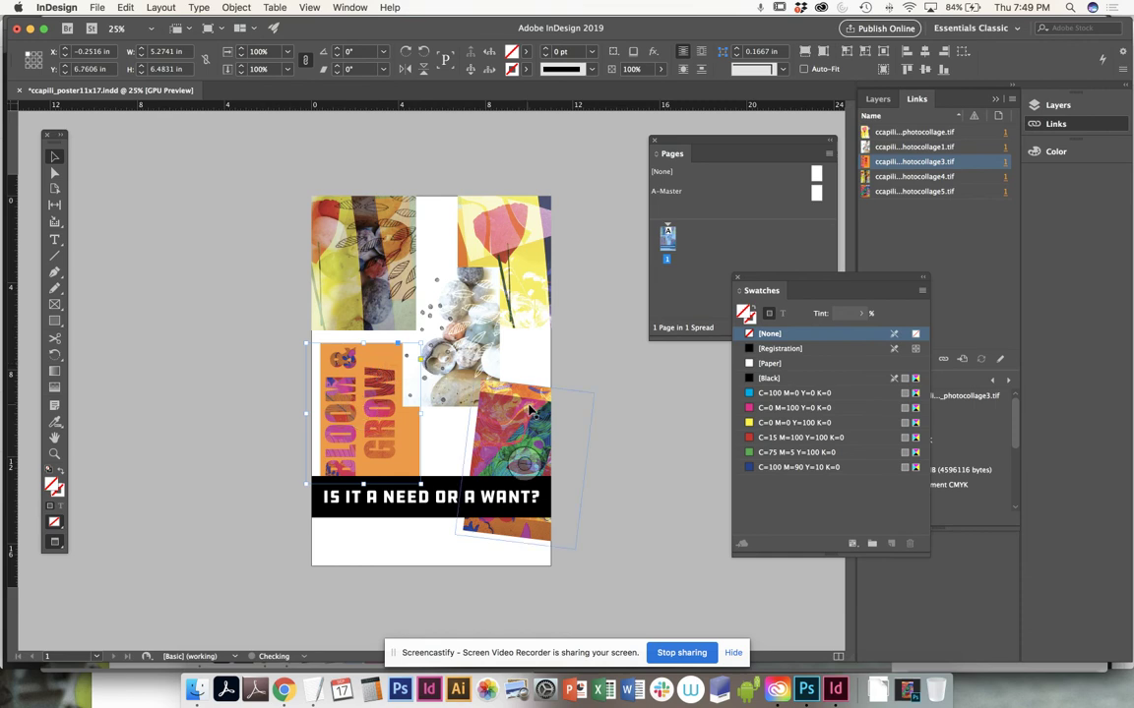
Bring the pebble collage in front of the other collages and give its frame a 3 pt black stroke
click(490, 372)
super+click(490, 366)
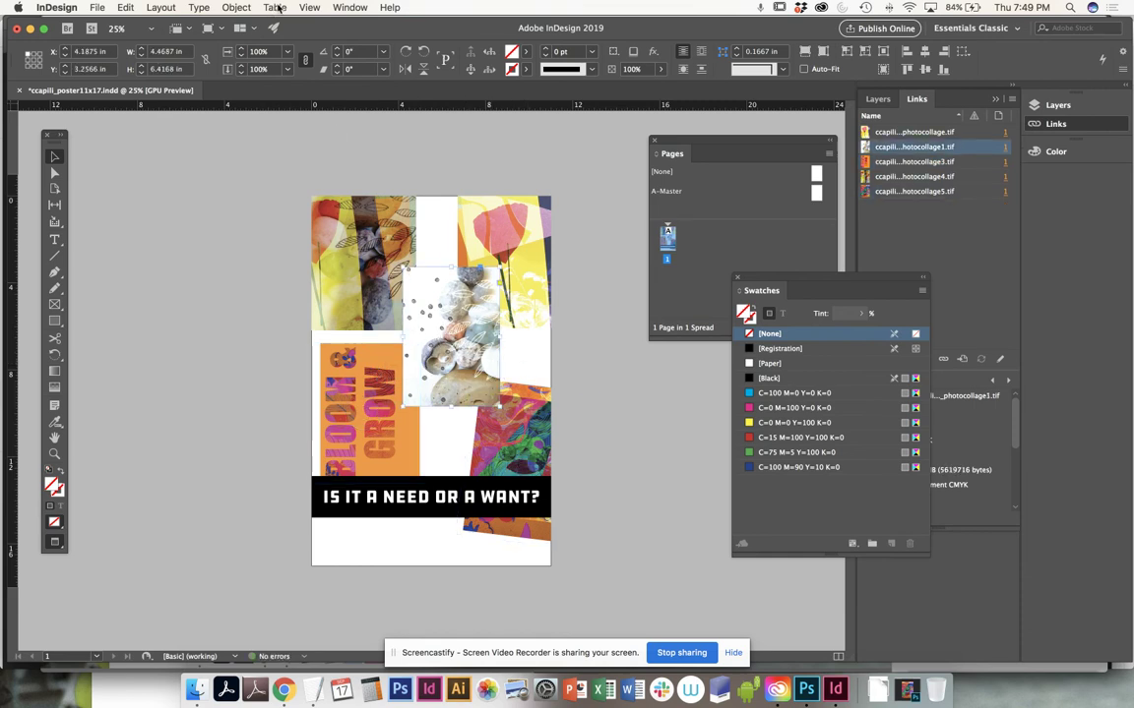
click(545, 49)
click(545, 49)
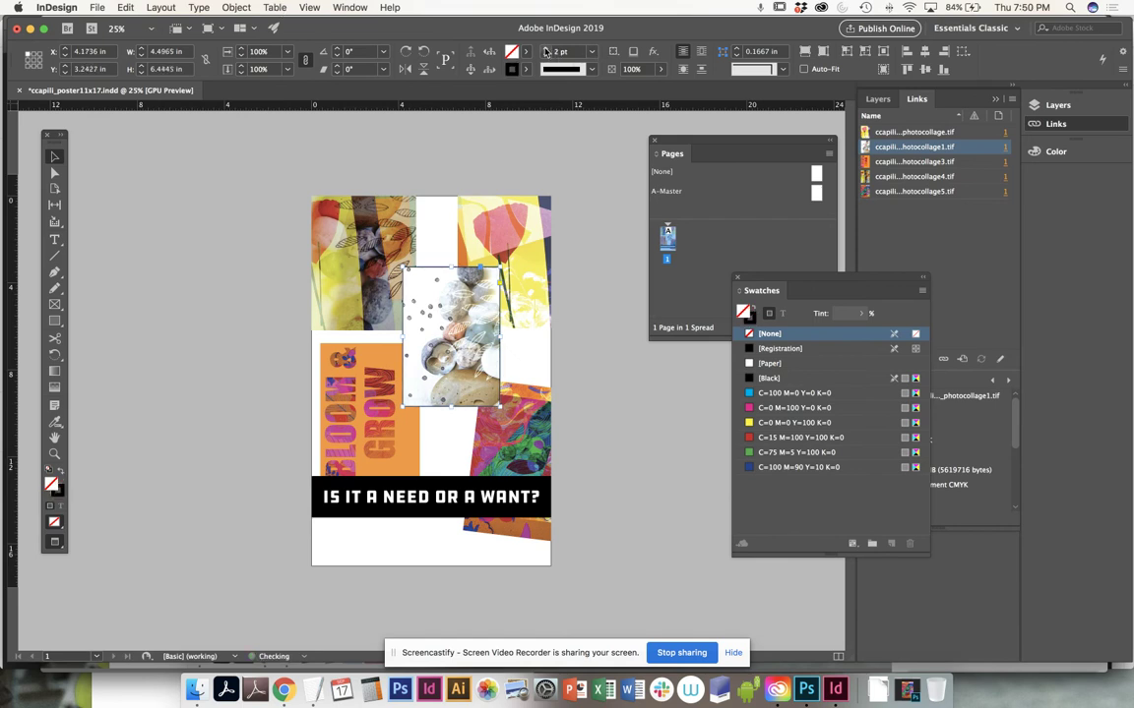
click(545, 49)
Move the outlined pebble collage to about X 3.675 in, Y 3.7 in, overlapping the surrounding collages
key(super+equal)
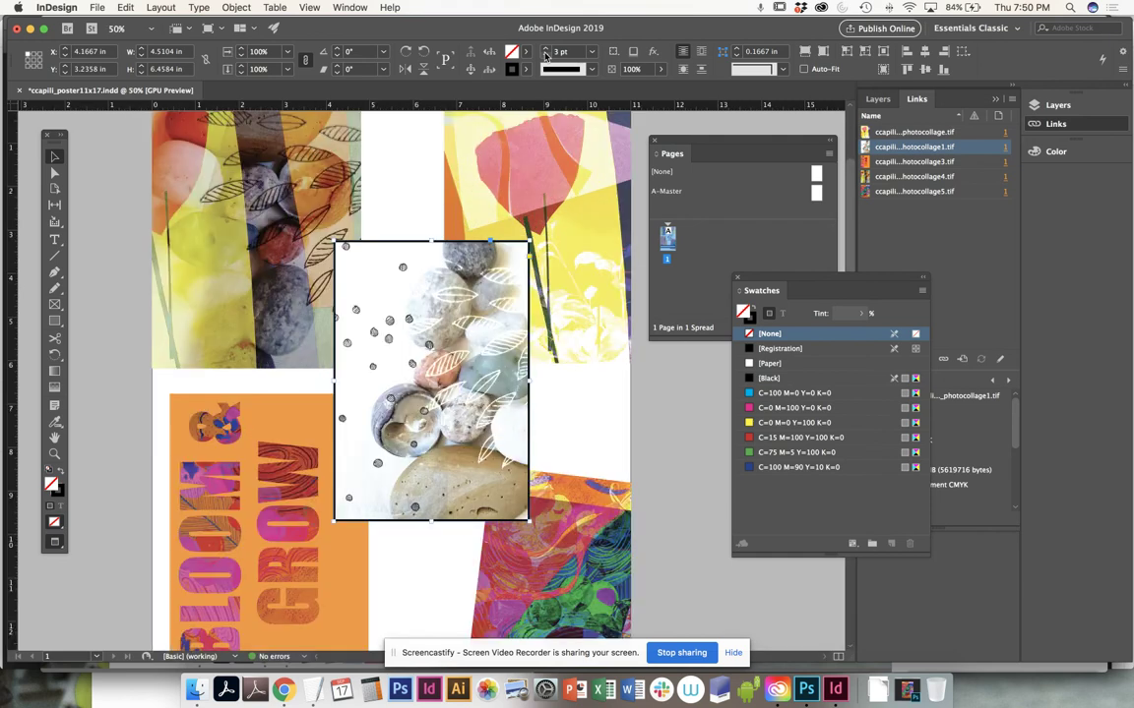
scroll(481, 243, up, 3)
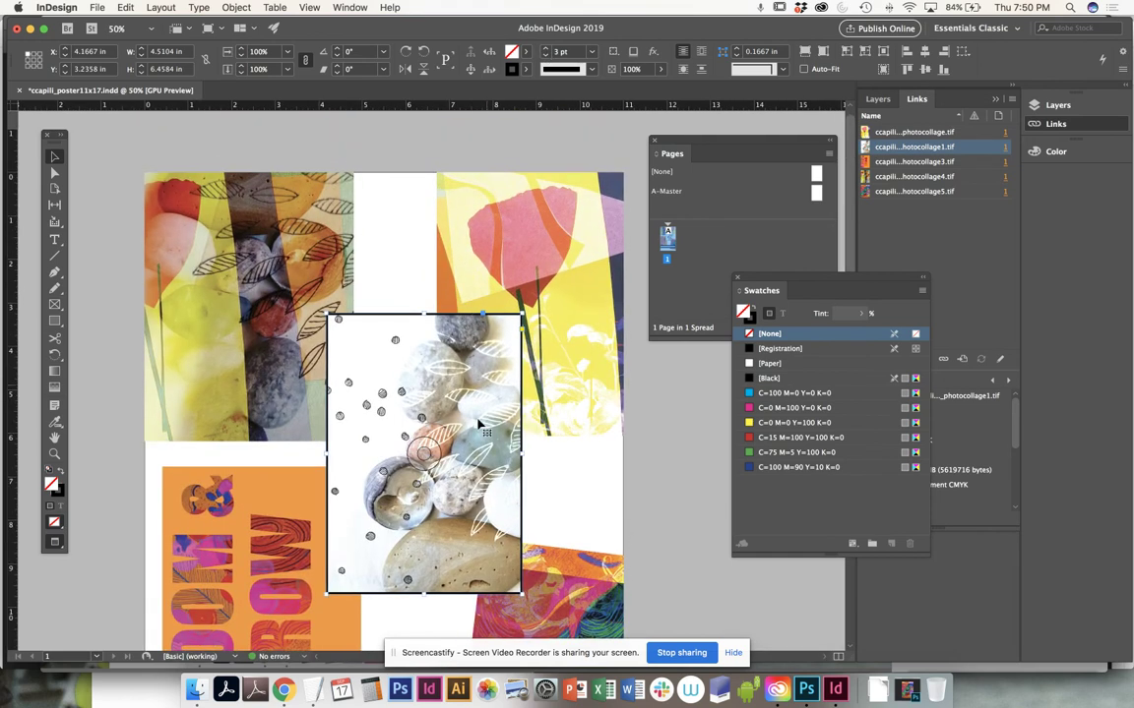
key(super+0)
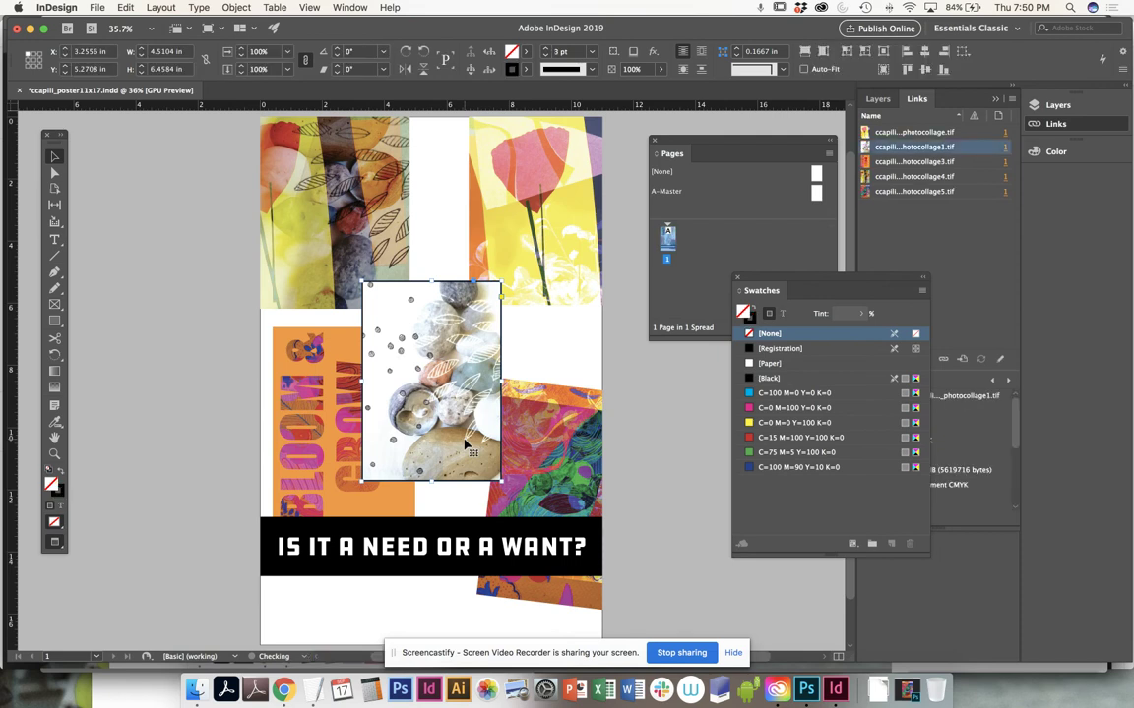
drag(465, 445, 455, 416)
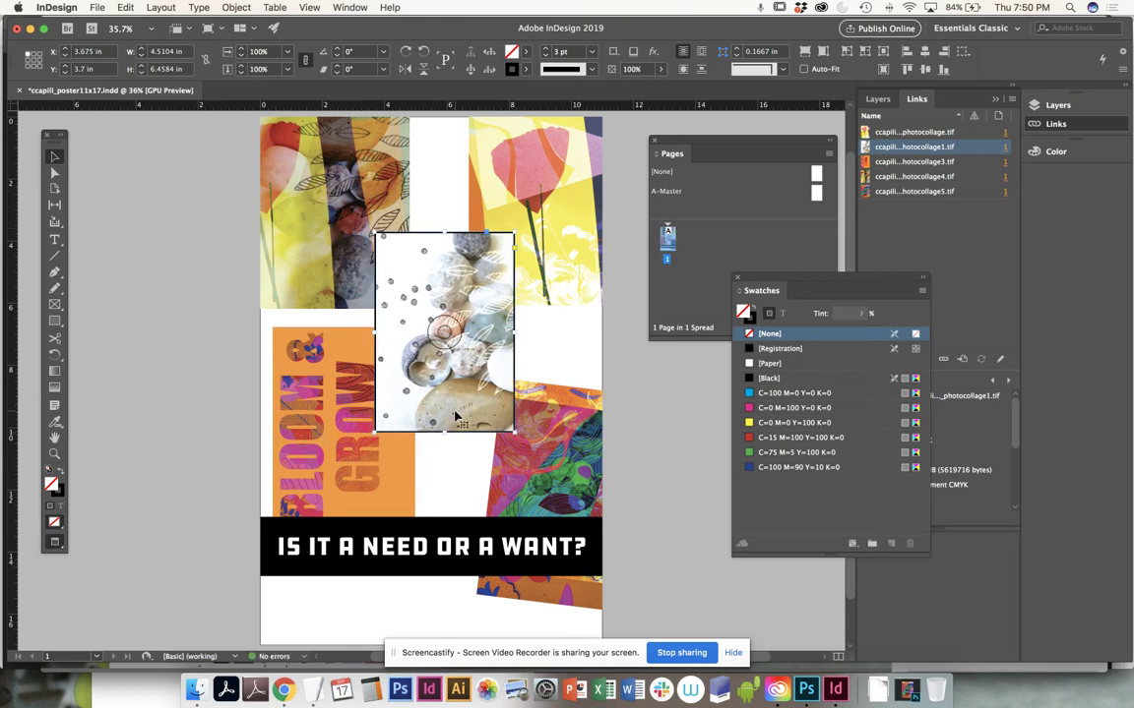
click(592, 387)
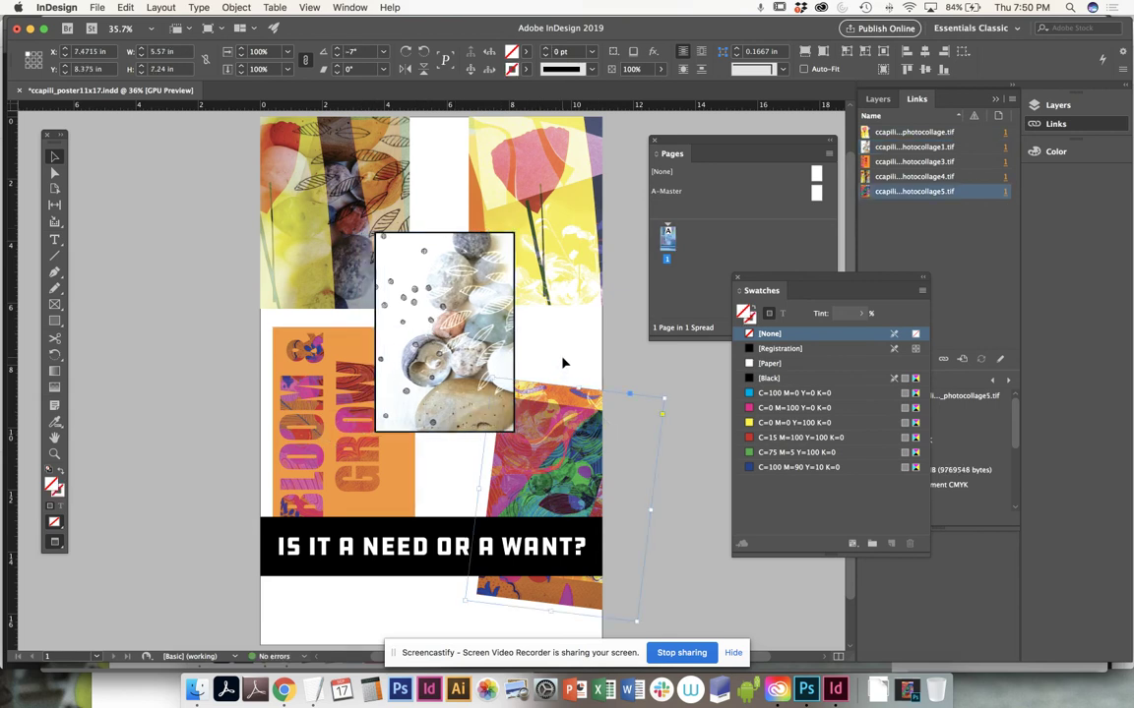
drag(580, 376, 579, 374)
click(476, 326)
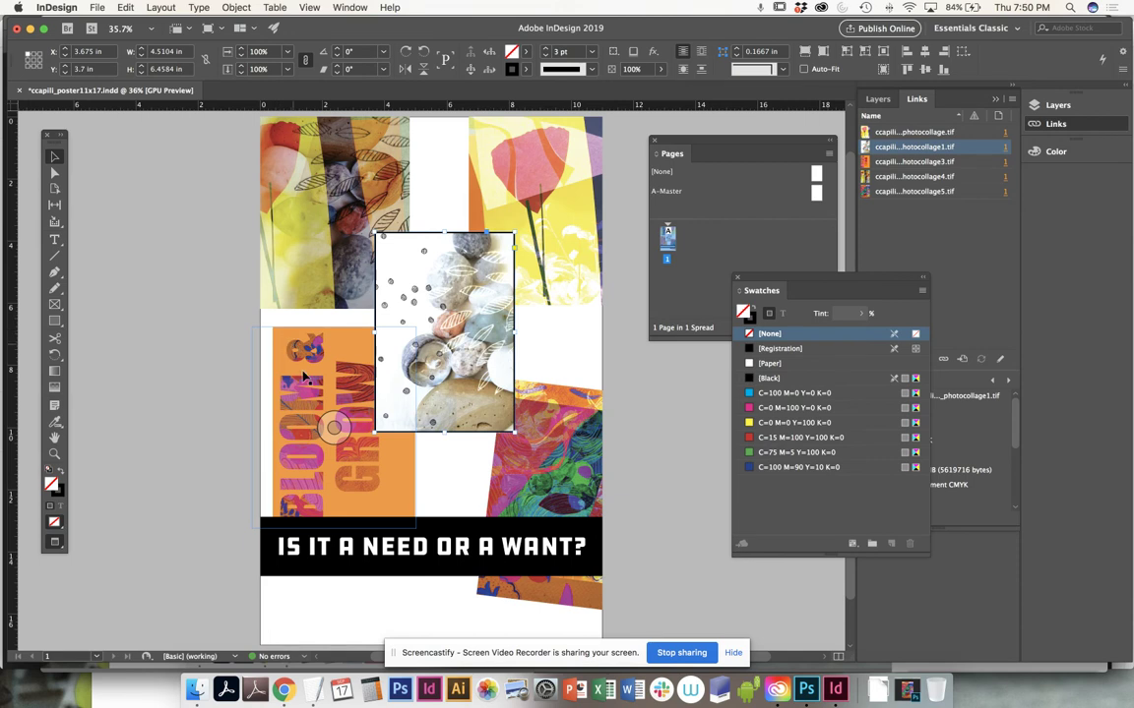
Try moving the black headline band slightly higher on the page and undo the move
scroll(394, 423, down, 3)
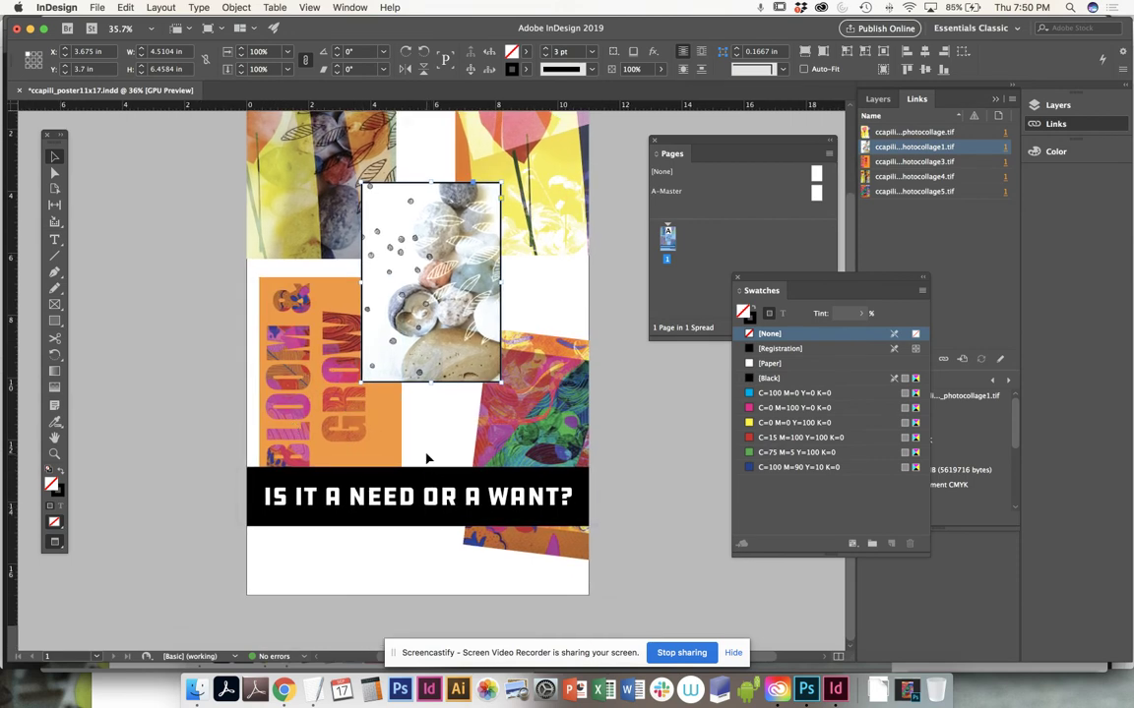
drag(445, 518, 443, 499)
key(super+z)
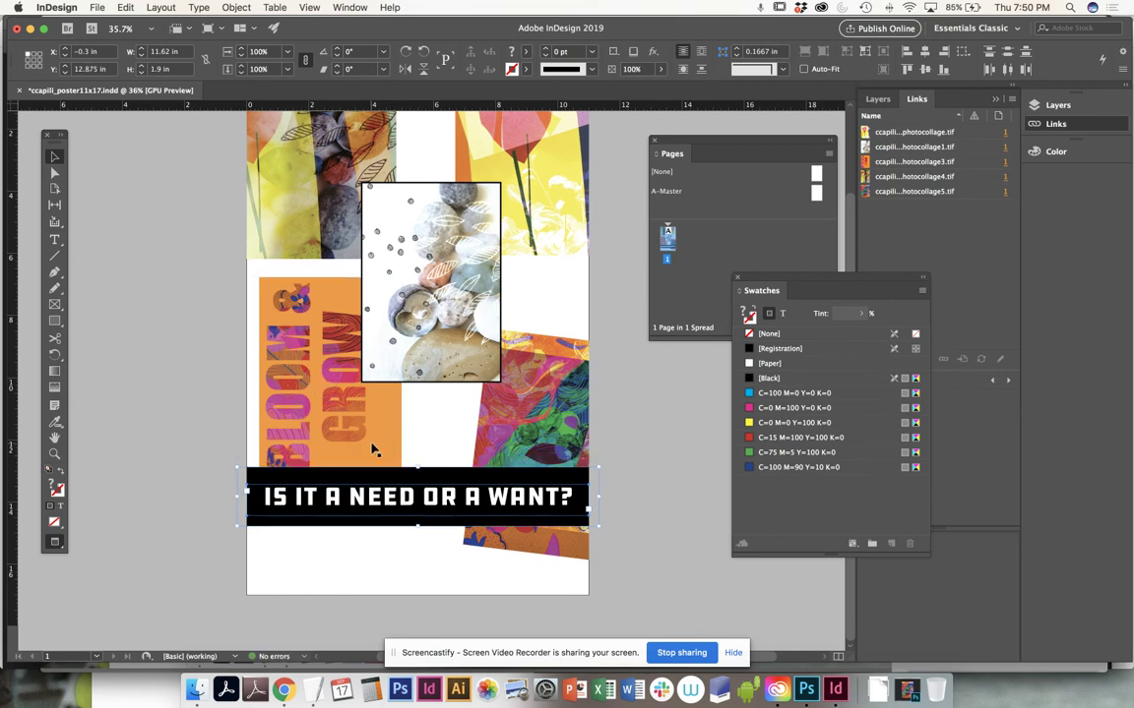
Move the black headline band and the Bloom & Grow collage up, placing the collage at about X -0.146 in, Y 6.43 in
click(408, 438)
drag(425, 483, 421, 468)
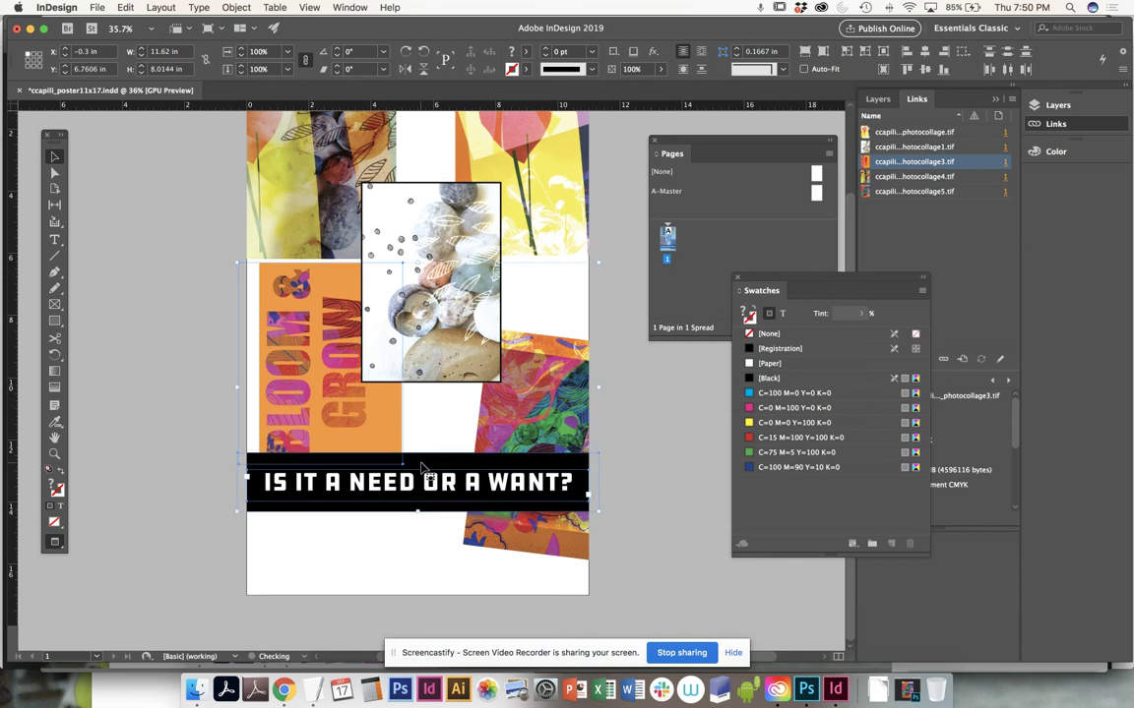
click(428, 425)
click(360, 436)
drag(403, 263, 400, 267)
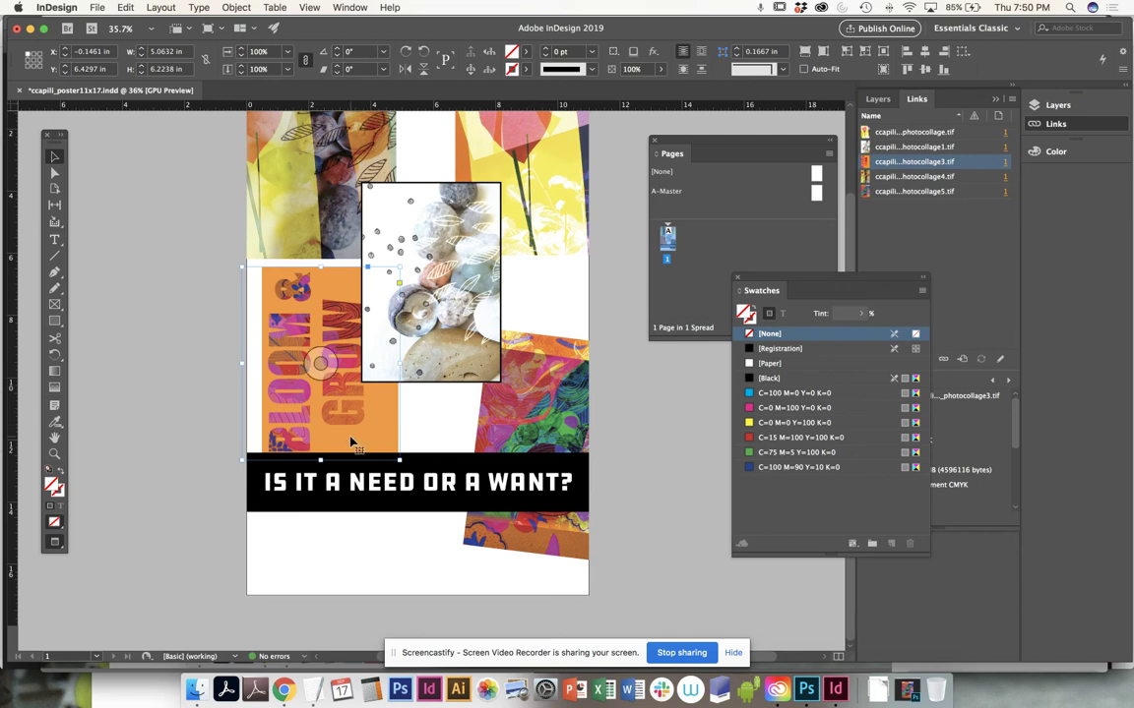
Nudge the black headline band down to about Y 12.57 in
click(429, 497)
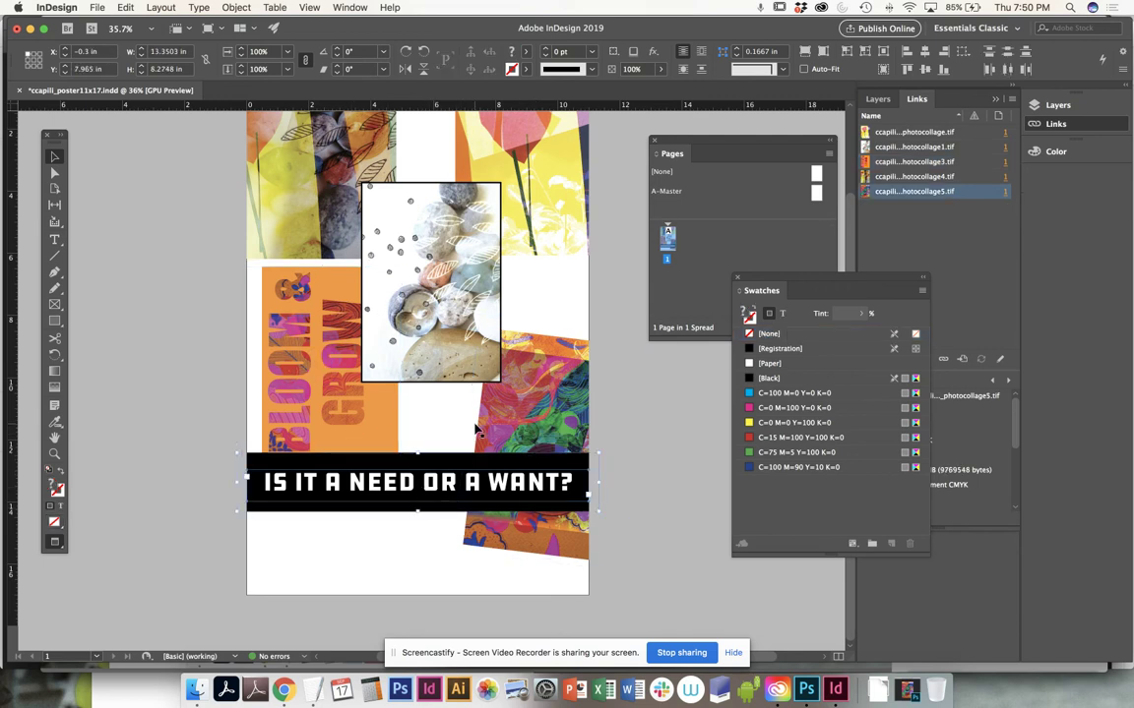
click(476, 462)
key(Down)
key(Down)
key(Down)
key(Down)
key(Down)
key(Down)
key(Down)
key(Down)
key(Down)
key(Down)
key(Down)
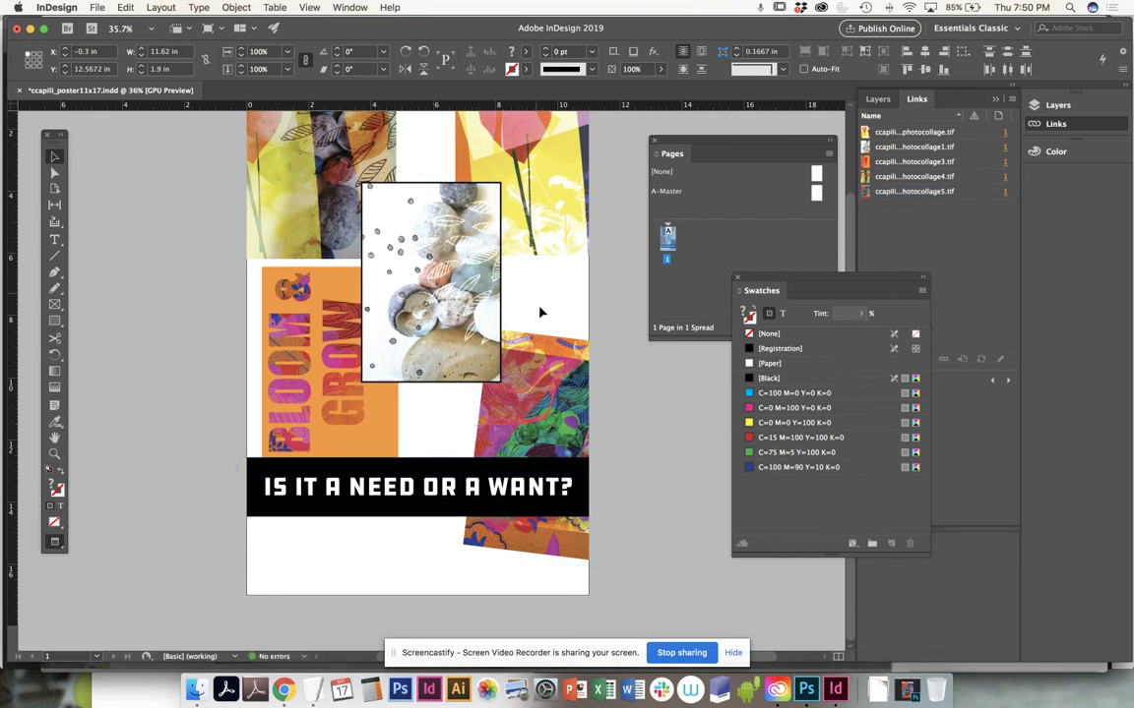
Move the Bloom & Grow collage down to Y 6.6 in and lower the black headline band to just beneath it
click(468, 427)
drag(495, 501, 456, 442)
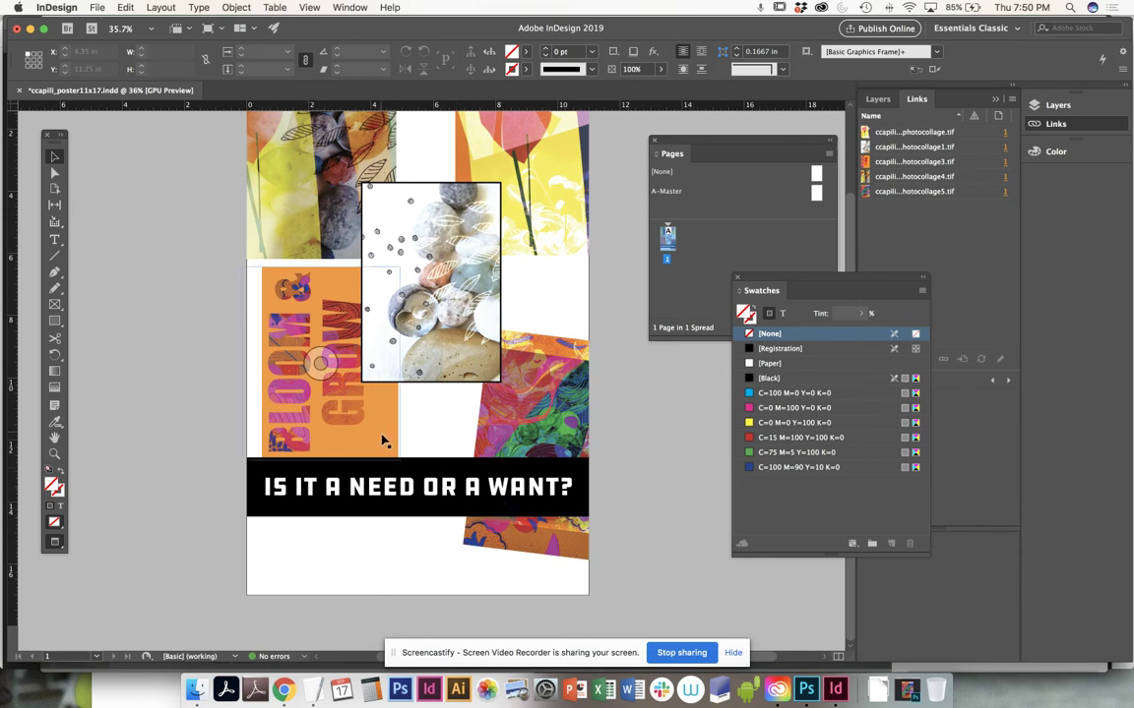
click(384, 441)
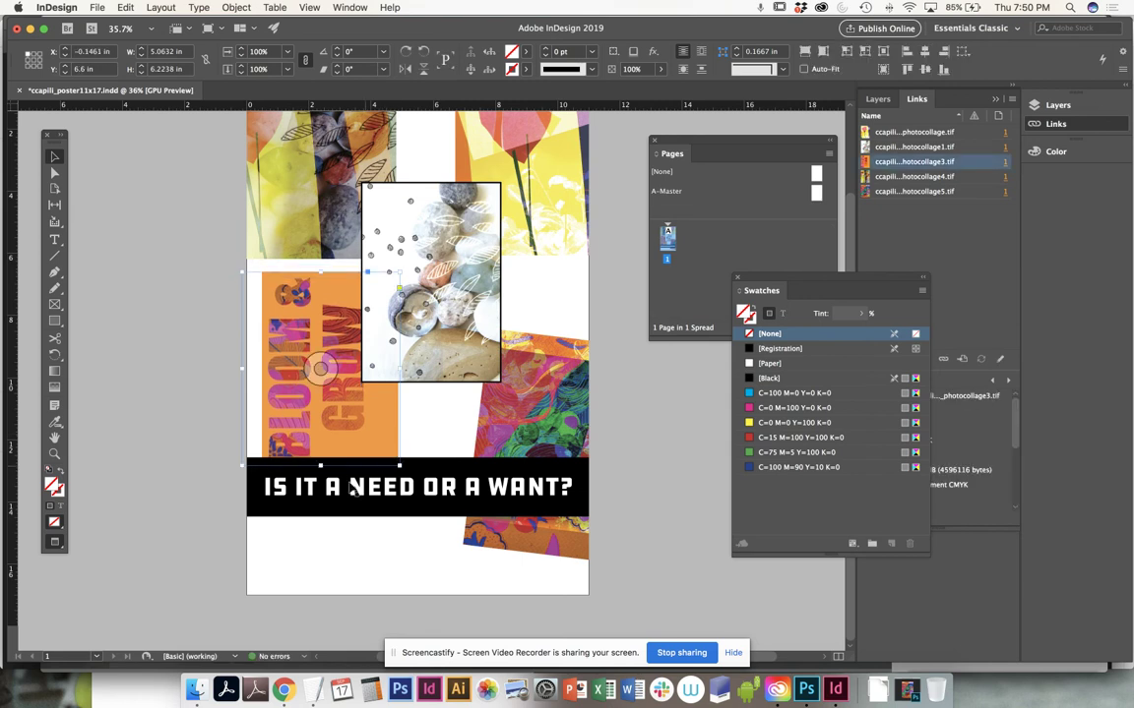
drag(439, 510, 443, 519)
Move the tilted collage at the page's lower right slightly up and save the document
click(529, 425)
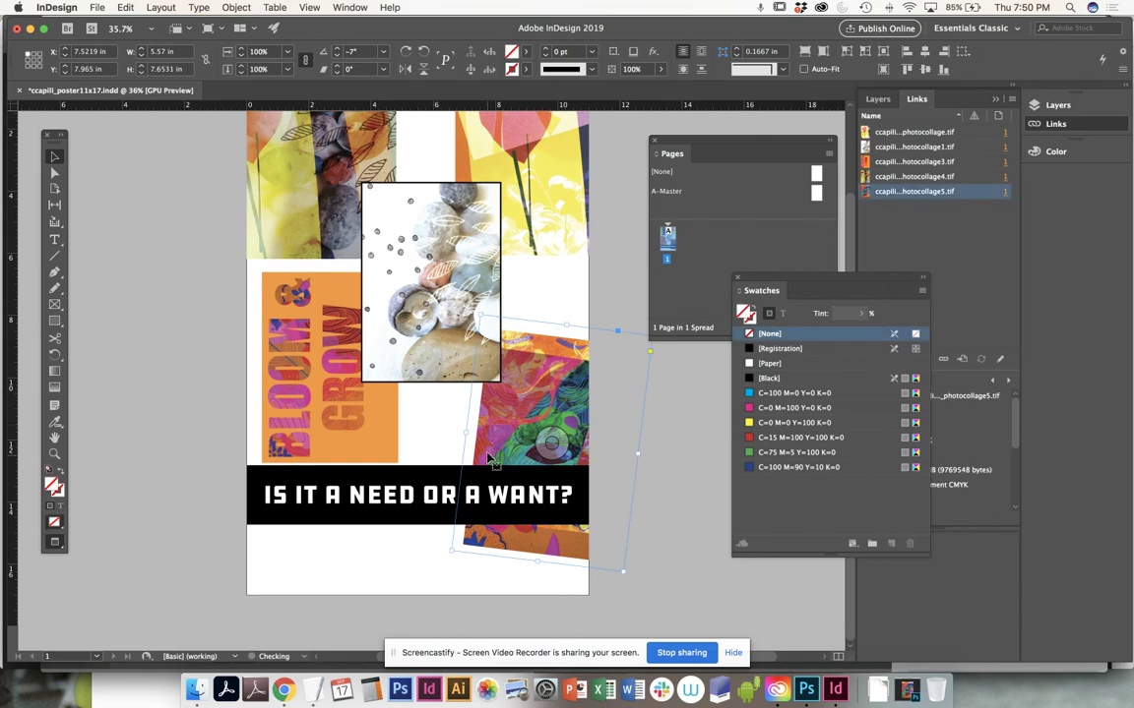
click(553, 431)
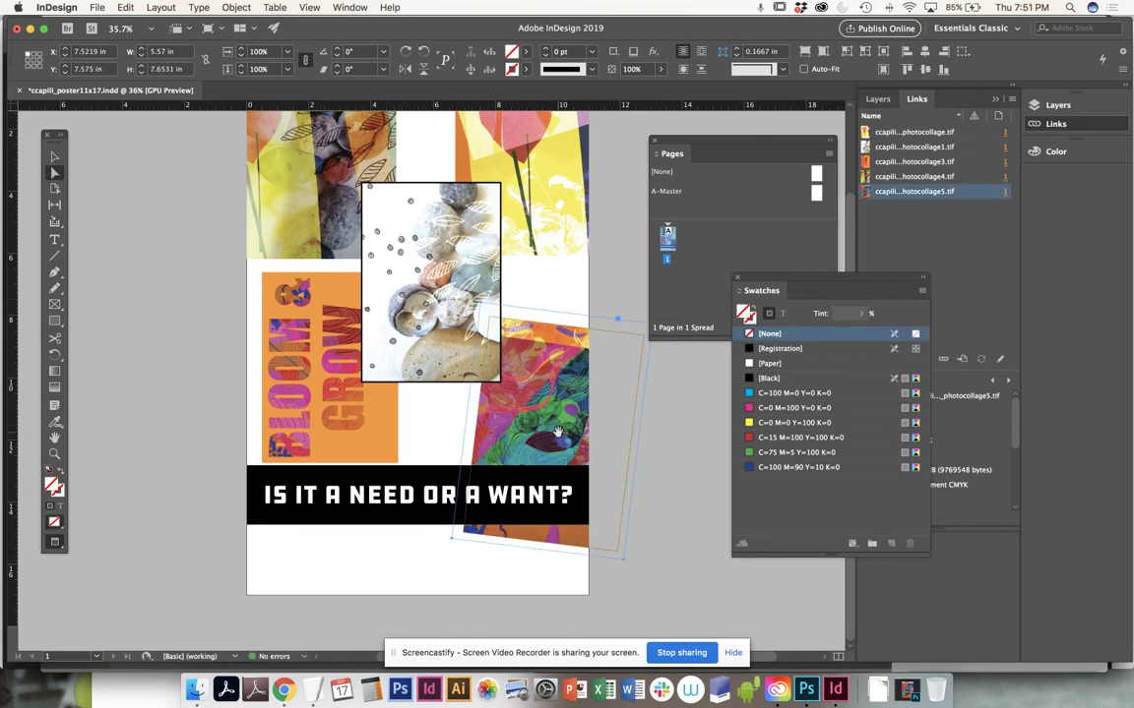
click(415, 424)
click(55, 241)
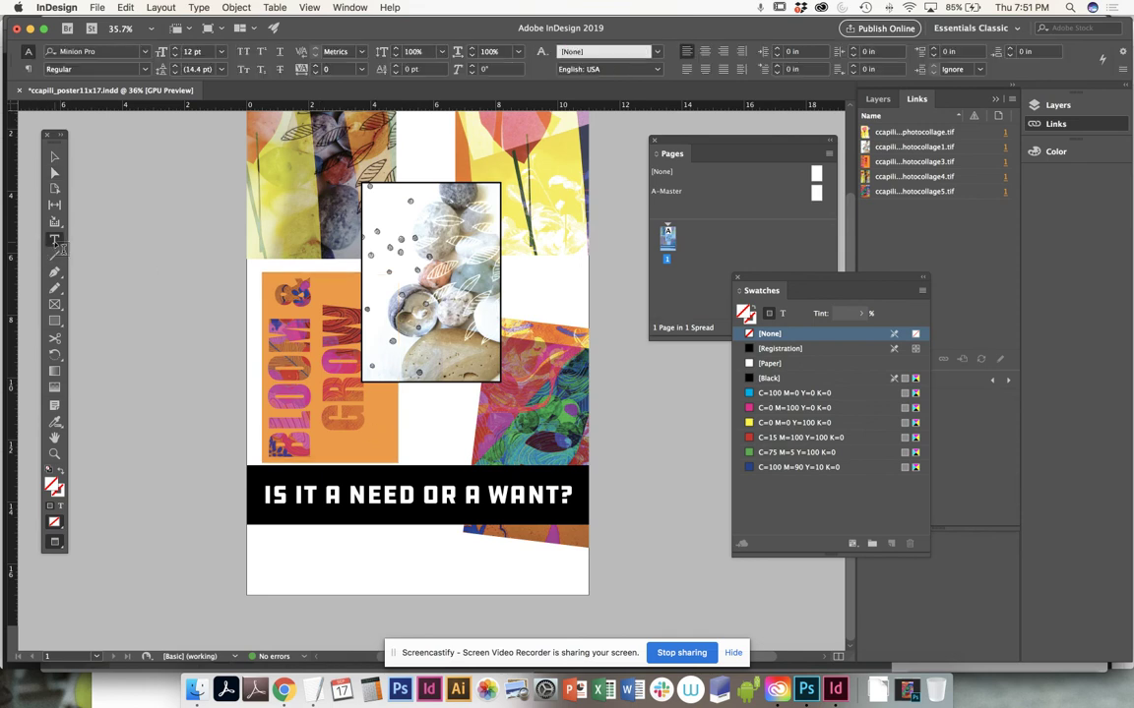
key(super+s)
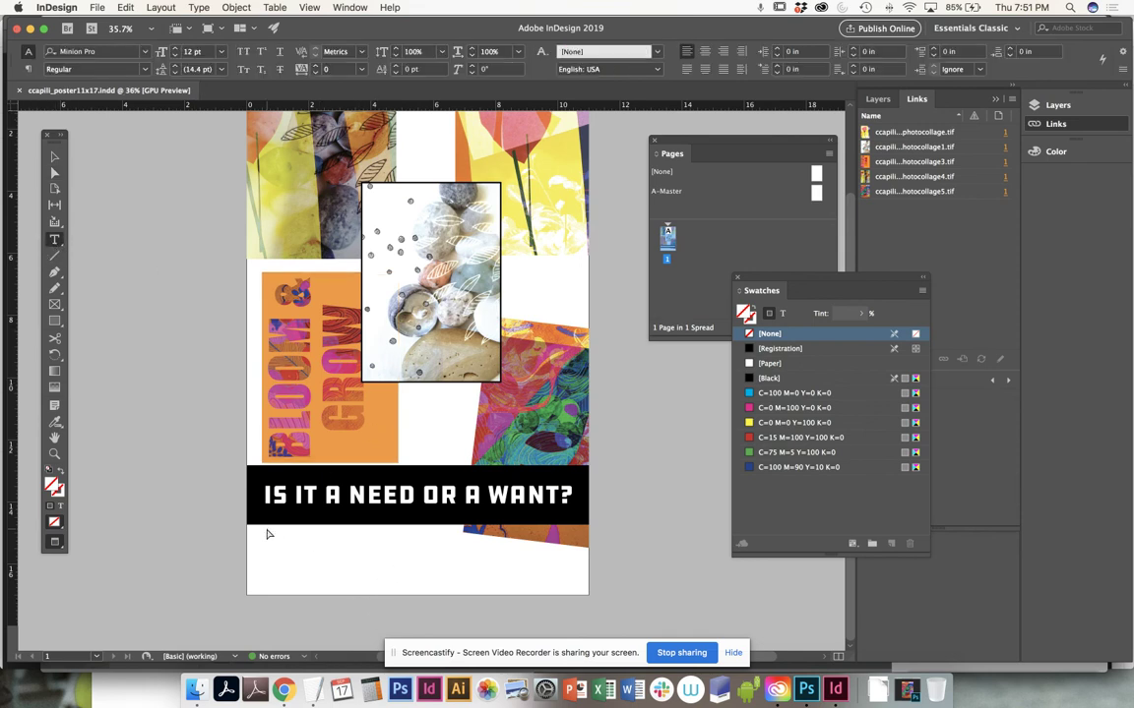
Move the black headline band up to Y 12.6 in so it meets the Bloom & Grow collage
key(super+equal)
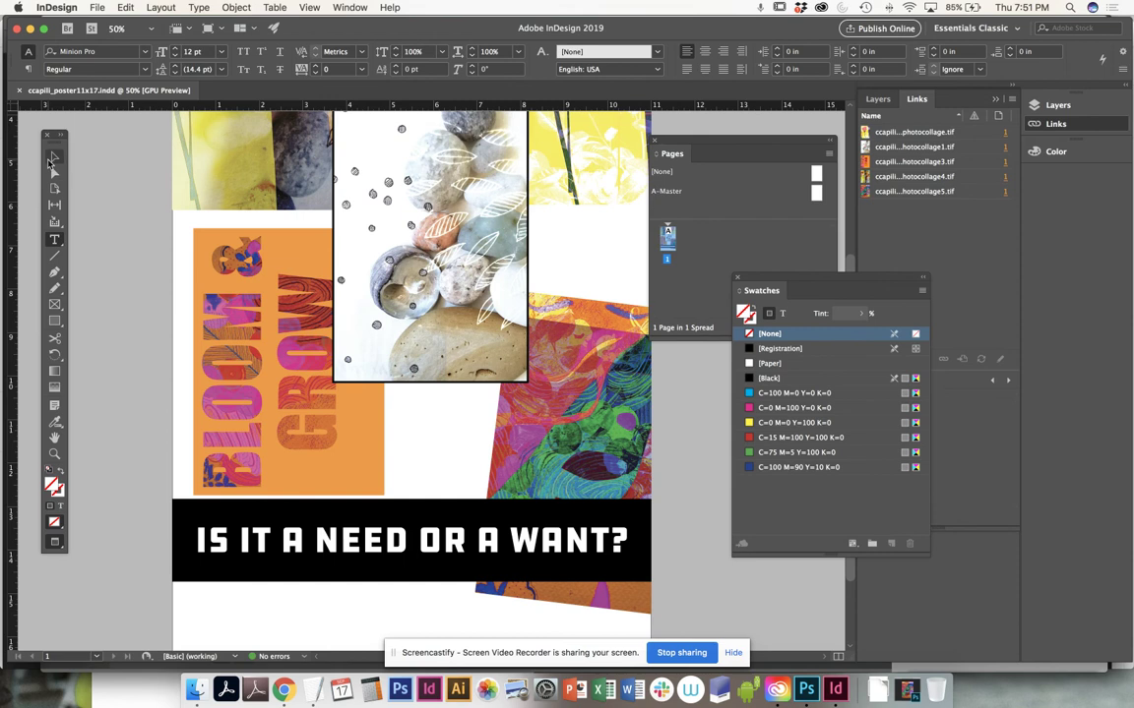
click(54, 158)
click(438, 539)
drag(447, 540, 448, 541)
Draw a text frame about 6.18 x 2.16 in below the headline band and fill it with placeholder text merged into one paragraph
scroll(447, 542, down, 2)
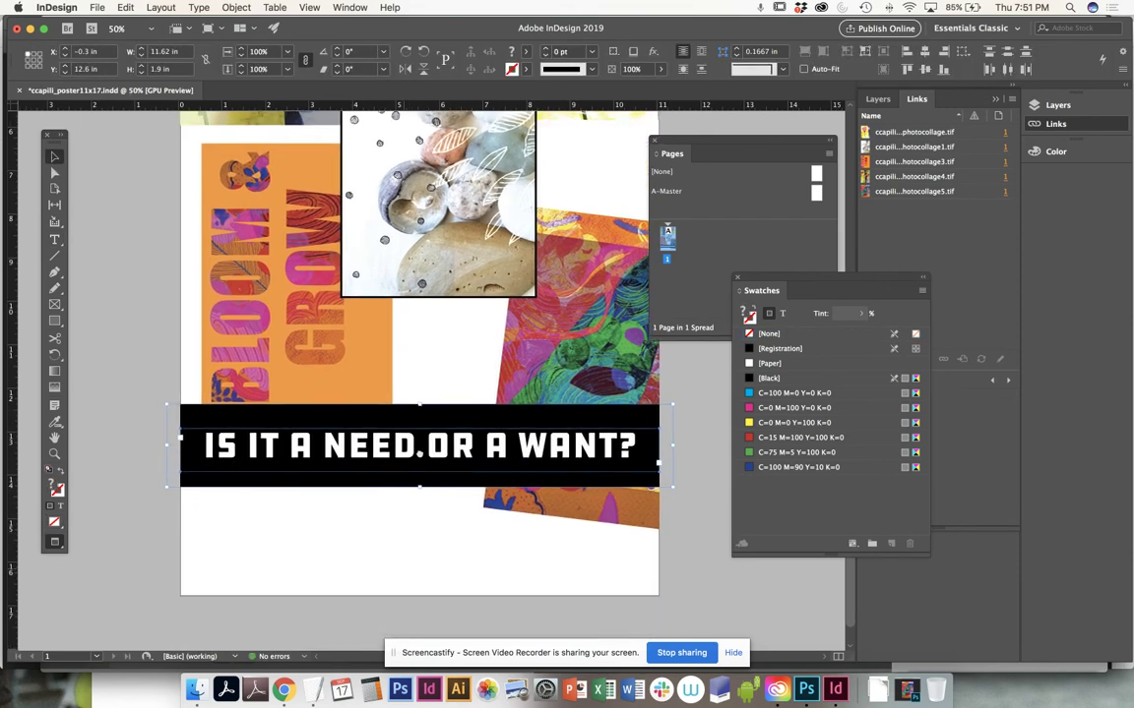
scroll(423, 344, down, 1)
click(54, 239)
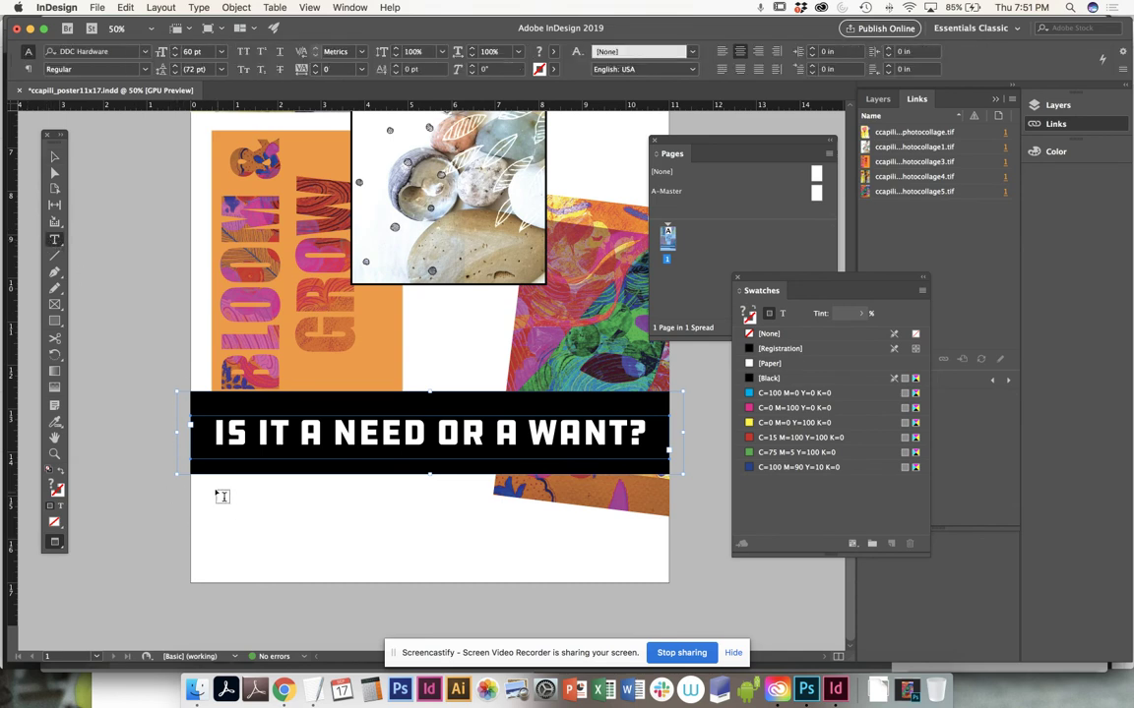
drag(216, 482, 486, 574)
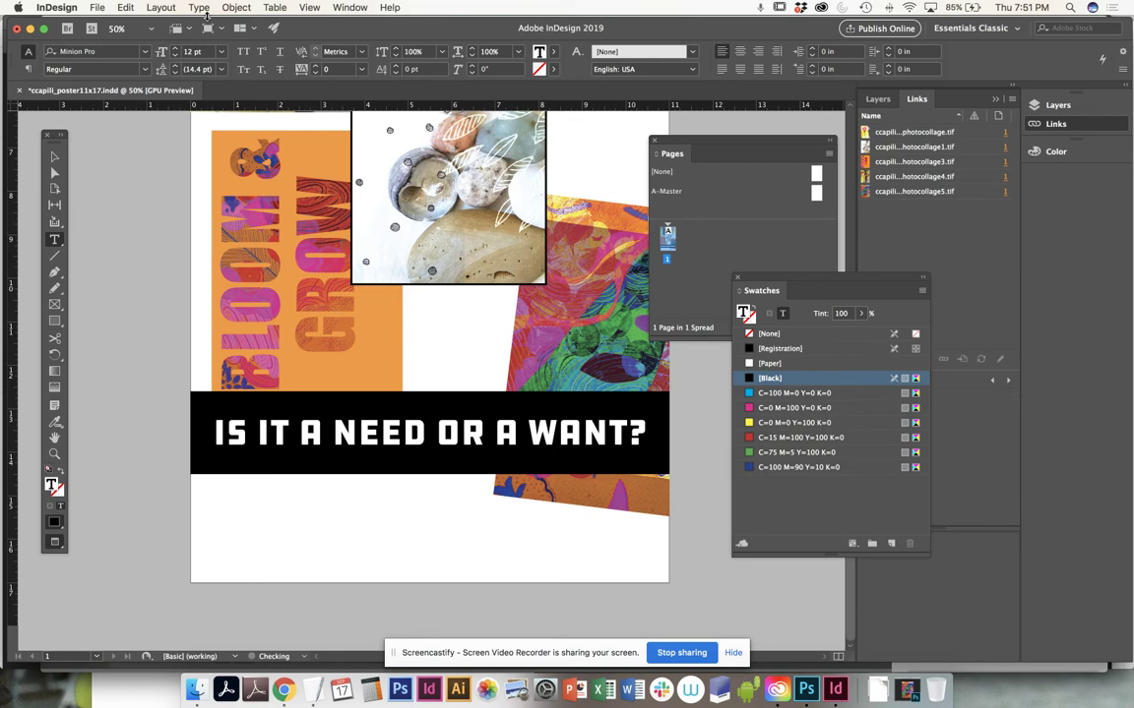
click(198, 8)
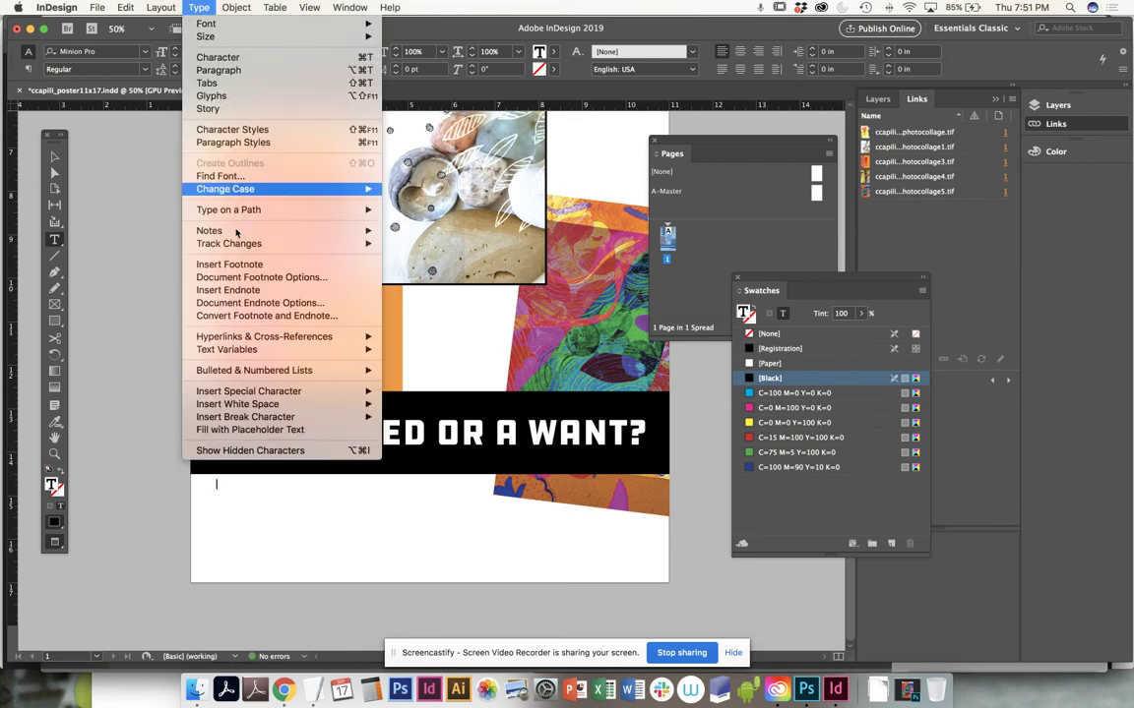
click(254, 430)
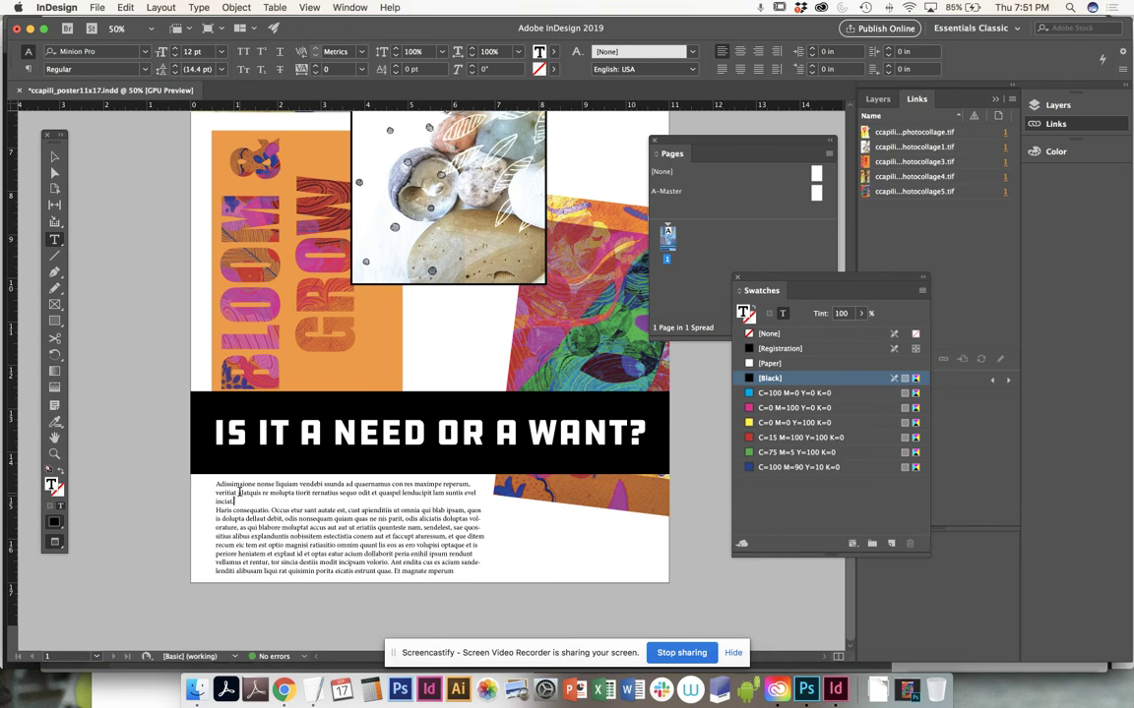
key(BackSpace)
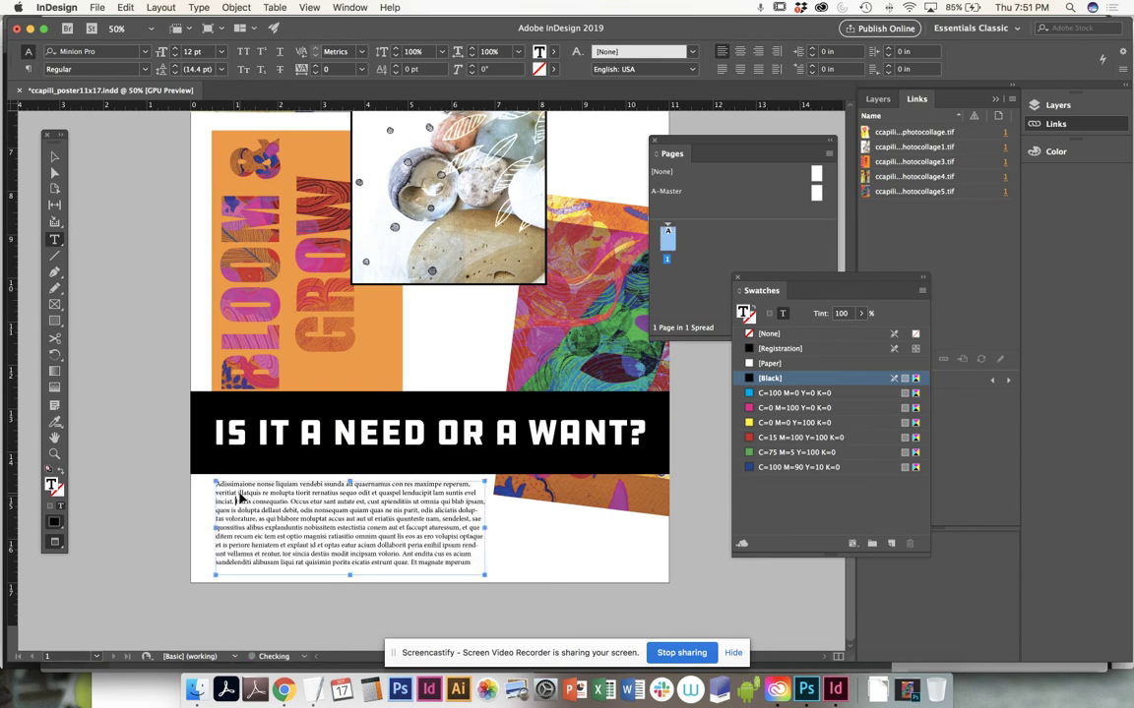
Set all the placeholder text to optical kerning and the Maven Pro Light font
key(super+1)
key(super+a)
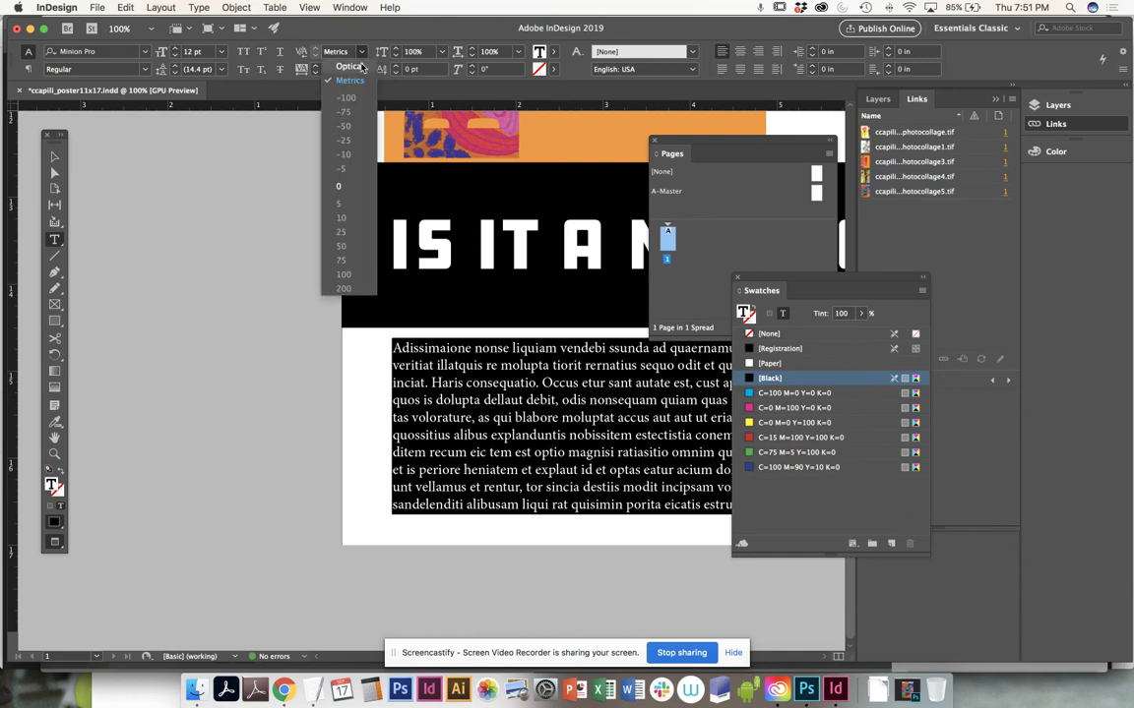
click(350, 66)
click(146, 51)
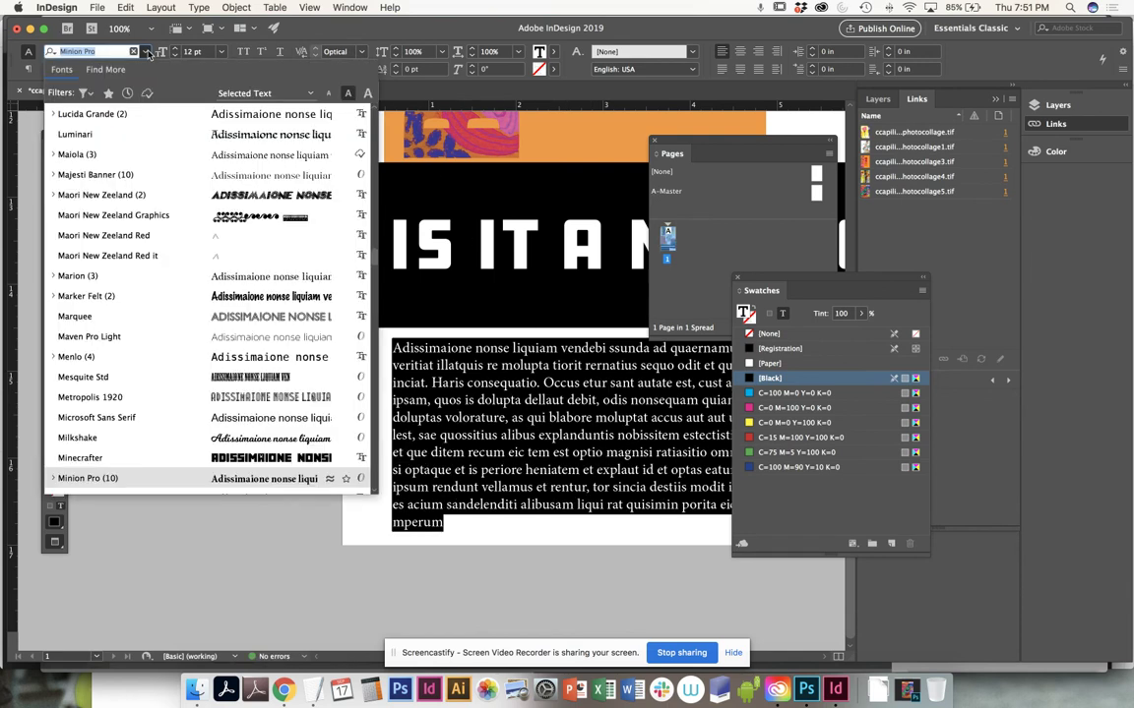
click(240, 337)
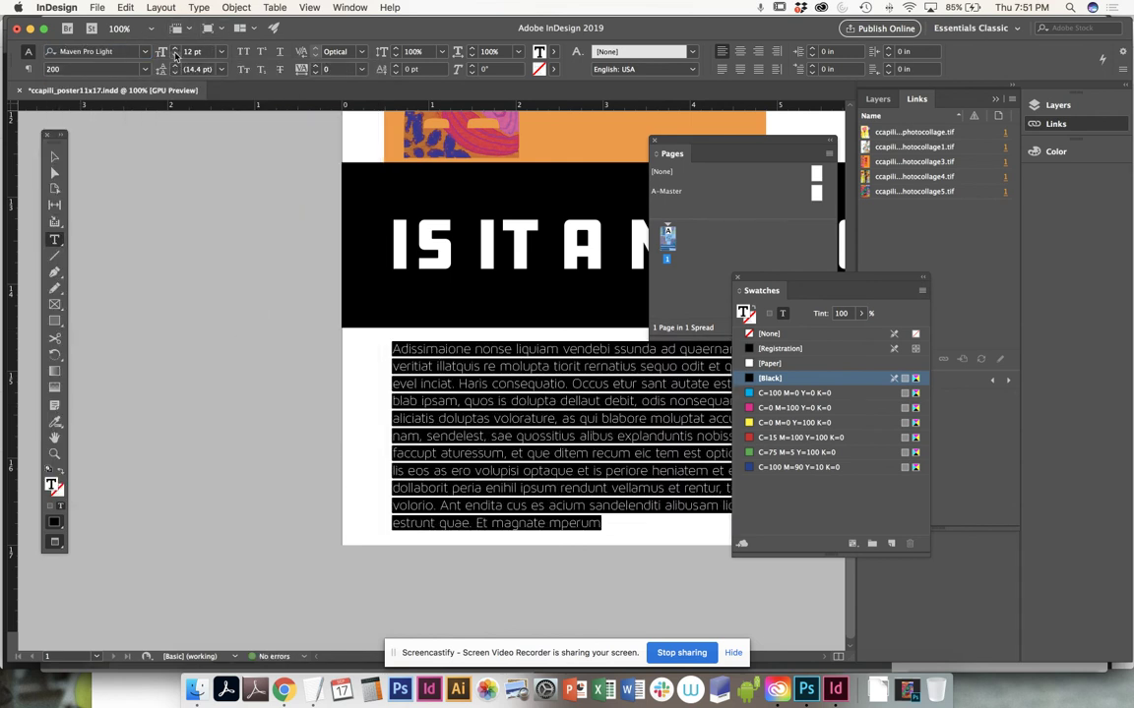
click(175, 56)
key(super+z)
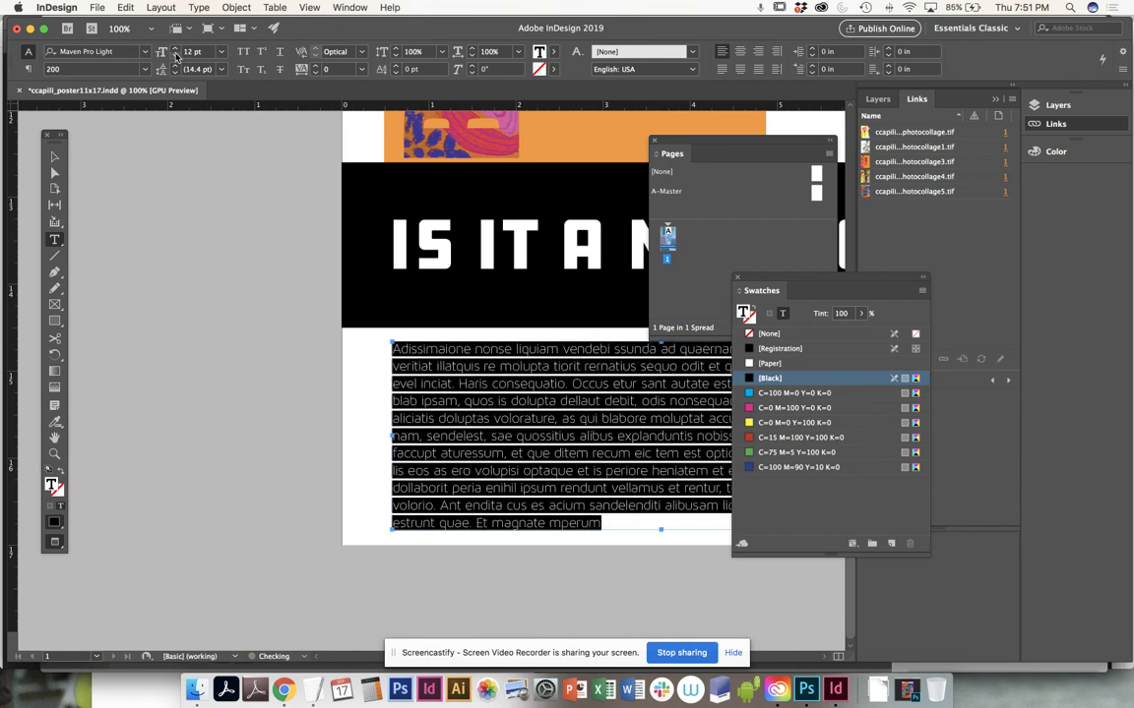
Split the placeholder text frame into 2 columns and widen it to about 6.83 in
drag(490, 433, 193, 430)
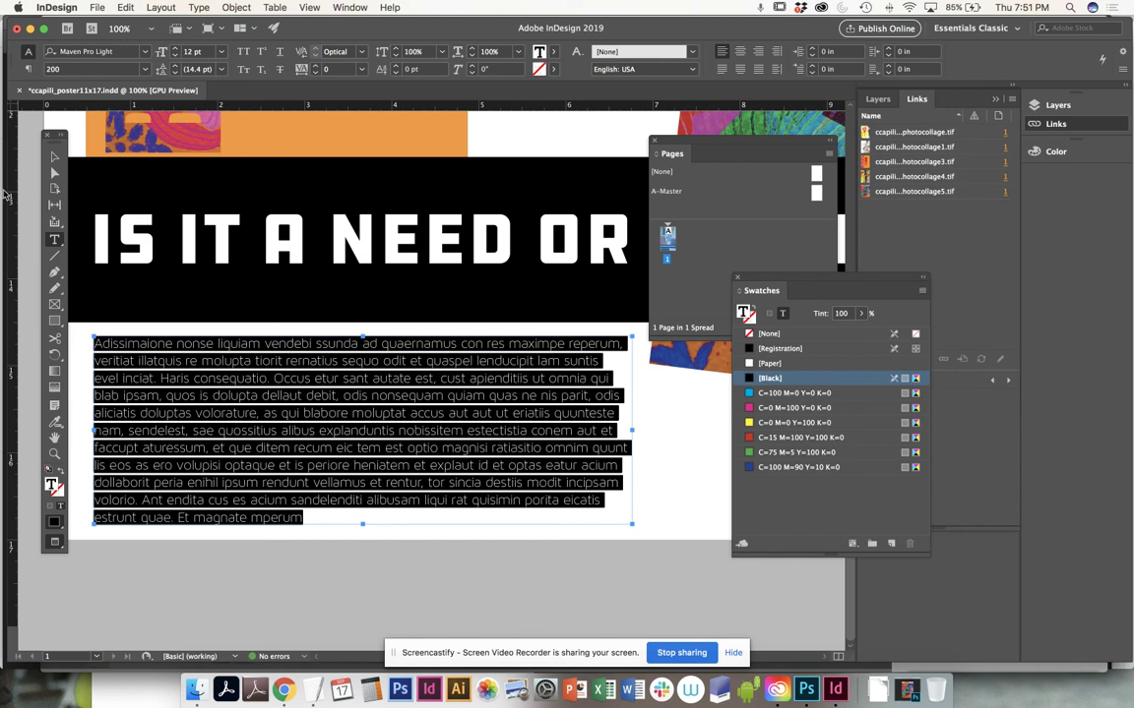
click(55, 157)
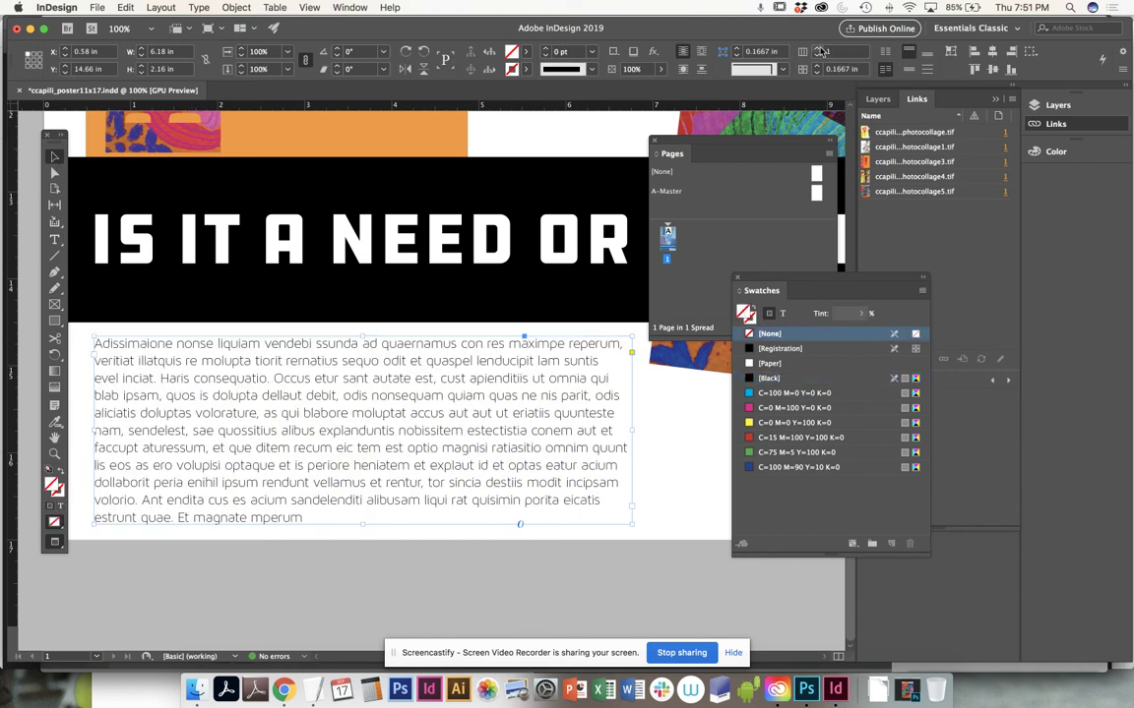
click(820, 51)
drag(633, 430, 689, 430)
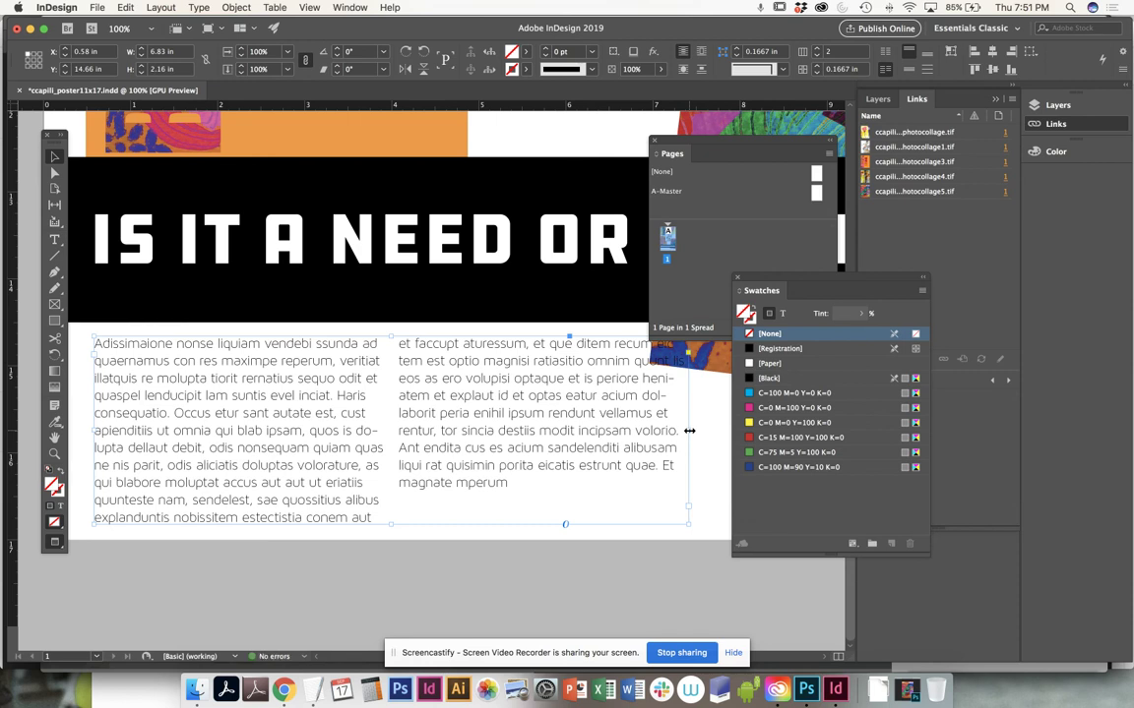
Reduce the black headline band's height to about 1.555 in by raising its bottom edge
key(super+minus)
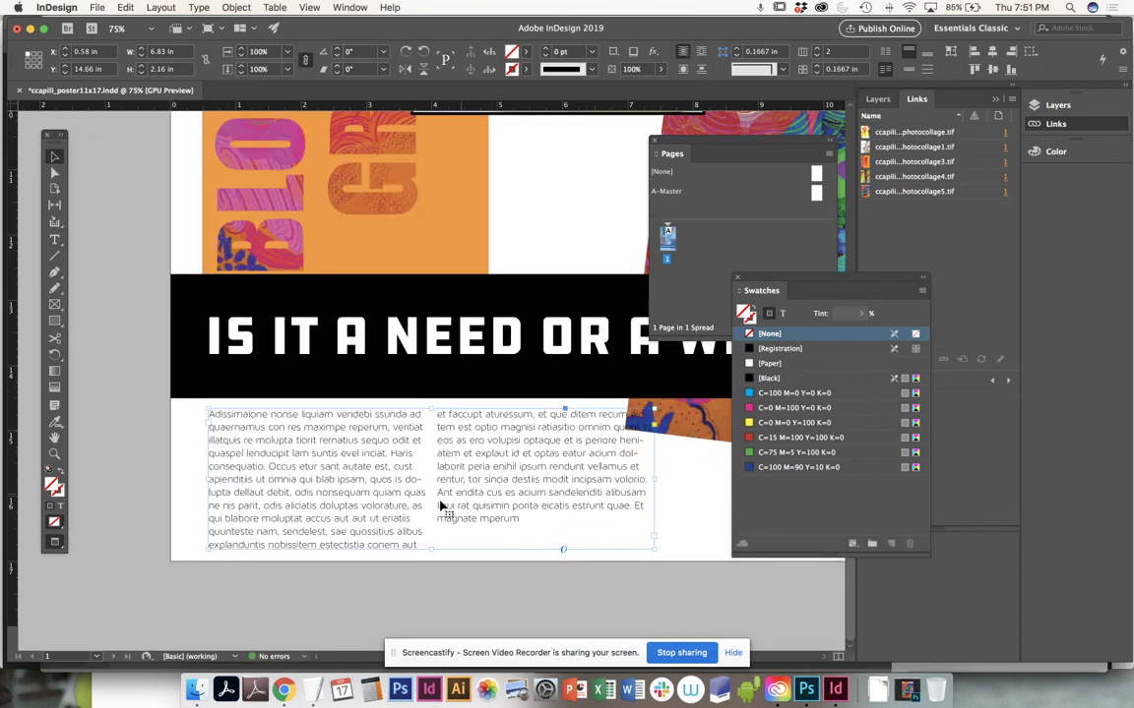
click(315, 353)
drag(529, 399, 530, 377)
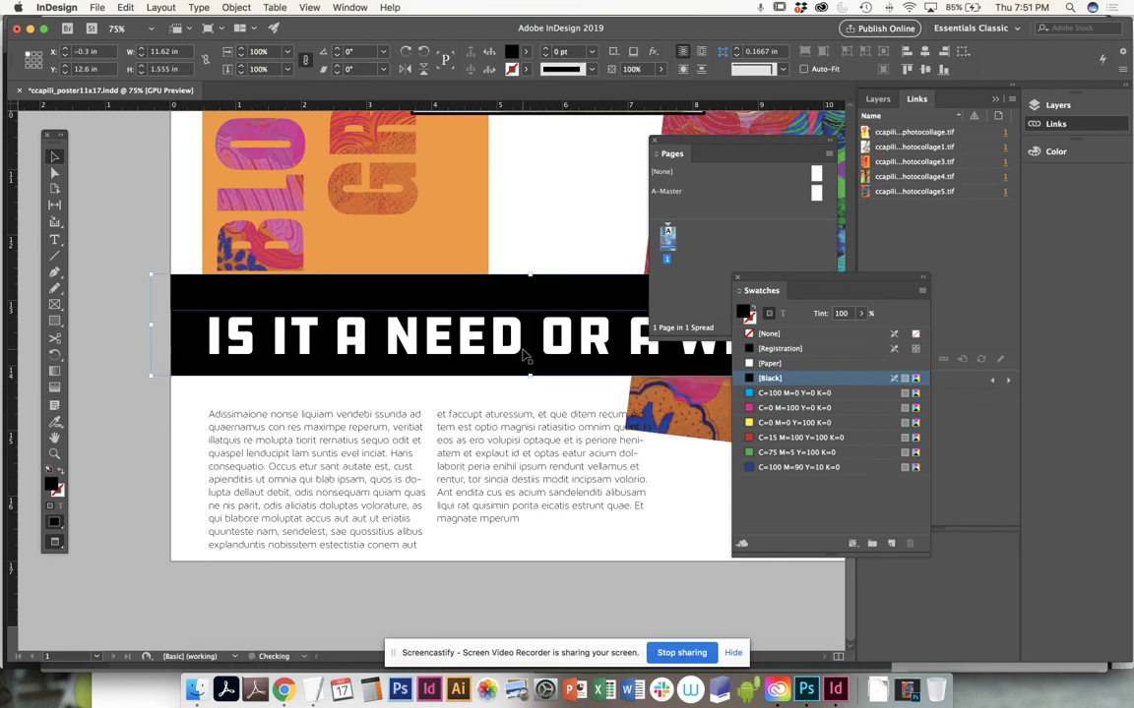
Nudge the headline text frame up to Y 13.03 in to center it within the shortened black band
click(506, 350)
key(Up)
key(Up)
key(Up)
key(Up)
key(Up)
key(Up)
key(Up)
key(Up)
key(Up)
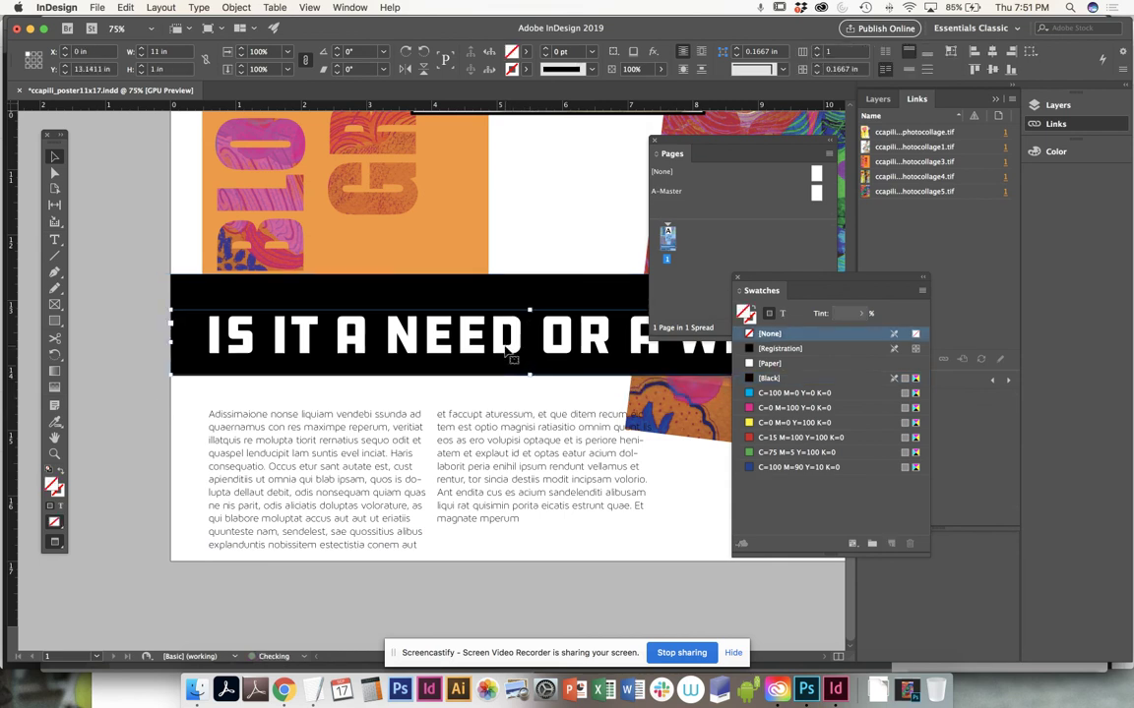
Resize the two-column text frame to about 6.28 x 2.44 in, extending its top toward the band and narrowing its right side
click(393, 423)
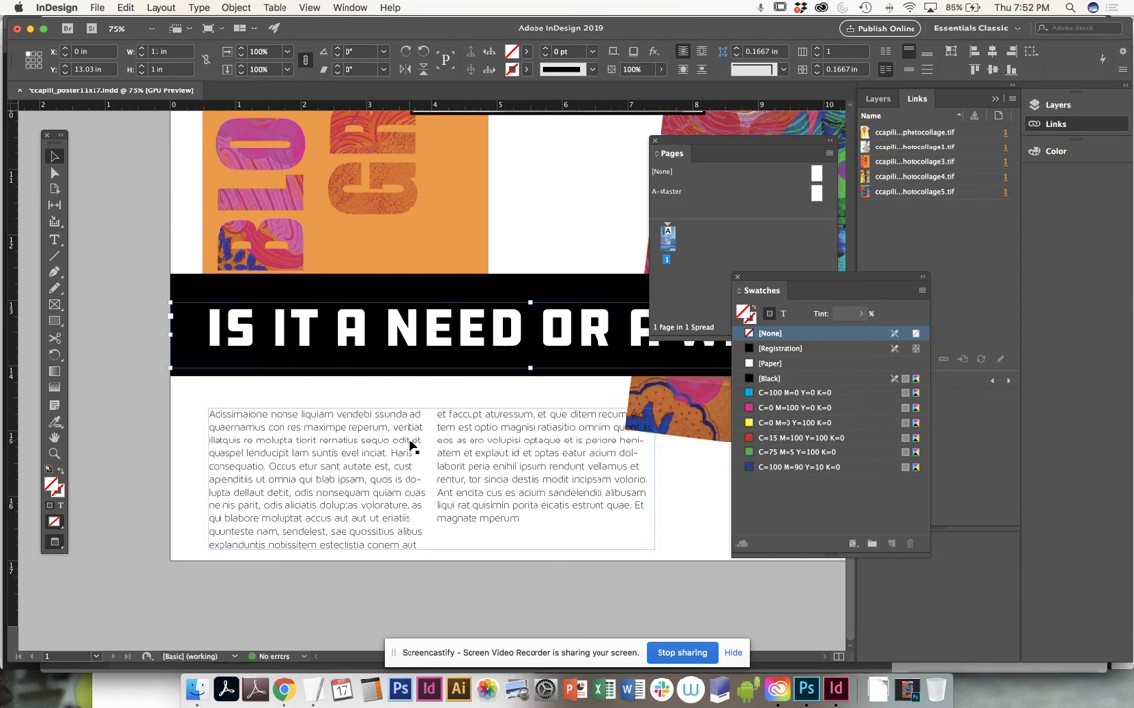
drag(430, 390, 430, 389)
drag(655, 471, 619, 472)
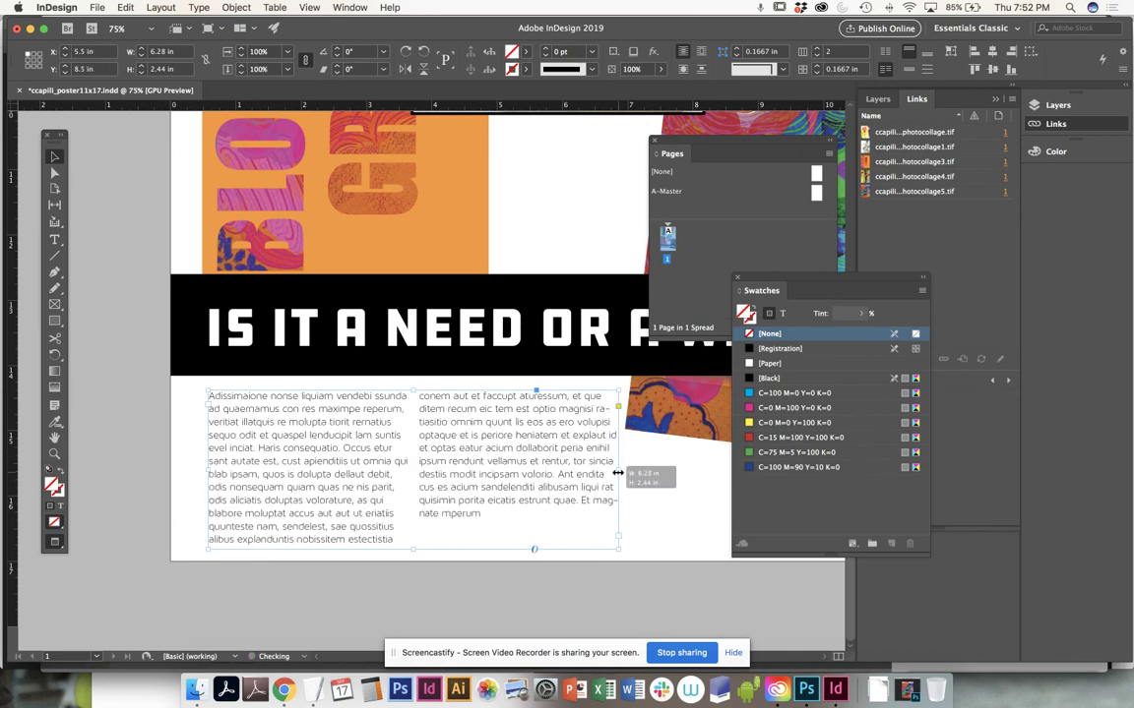
Respace the upper collages by moving the tulip collage right and down and shifting the upper-left and pebble collages right
scroll(573, 429, right, 5)
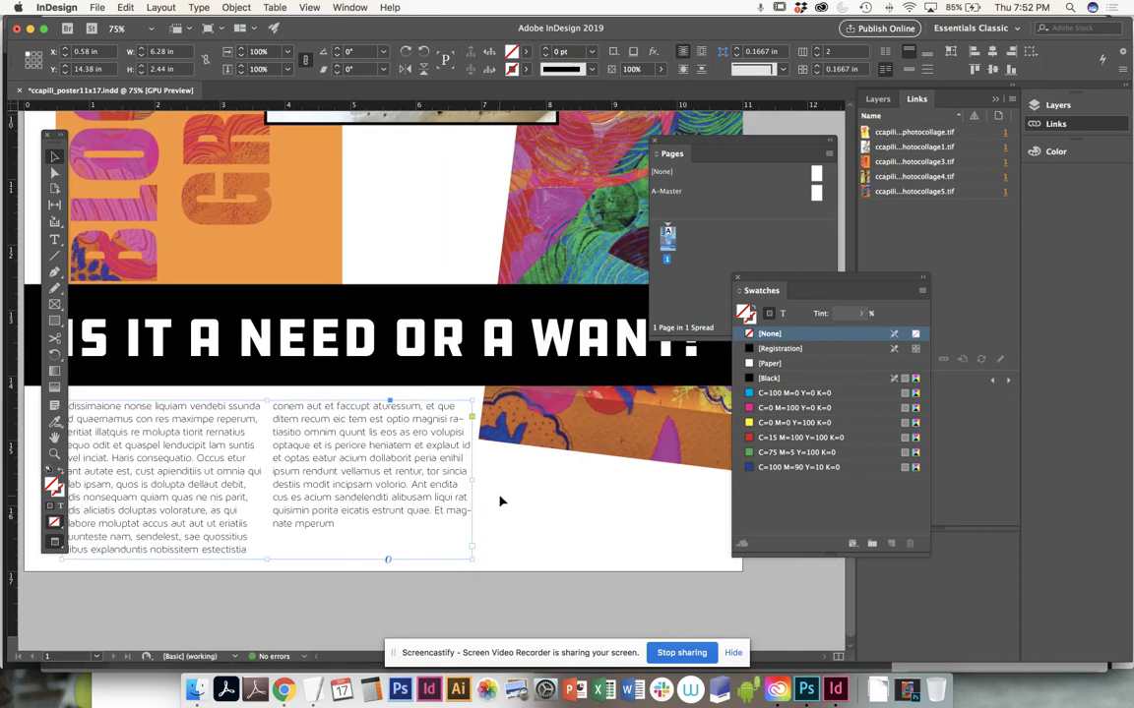
key(super+0)
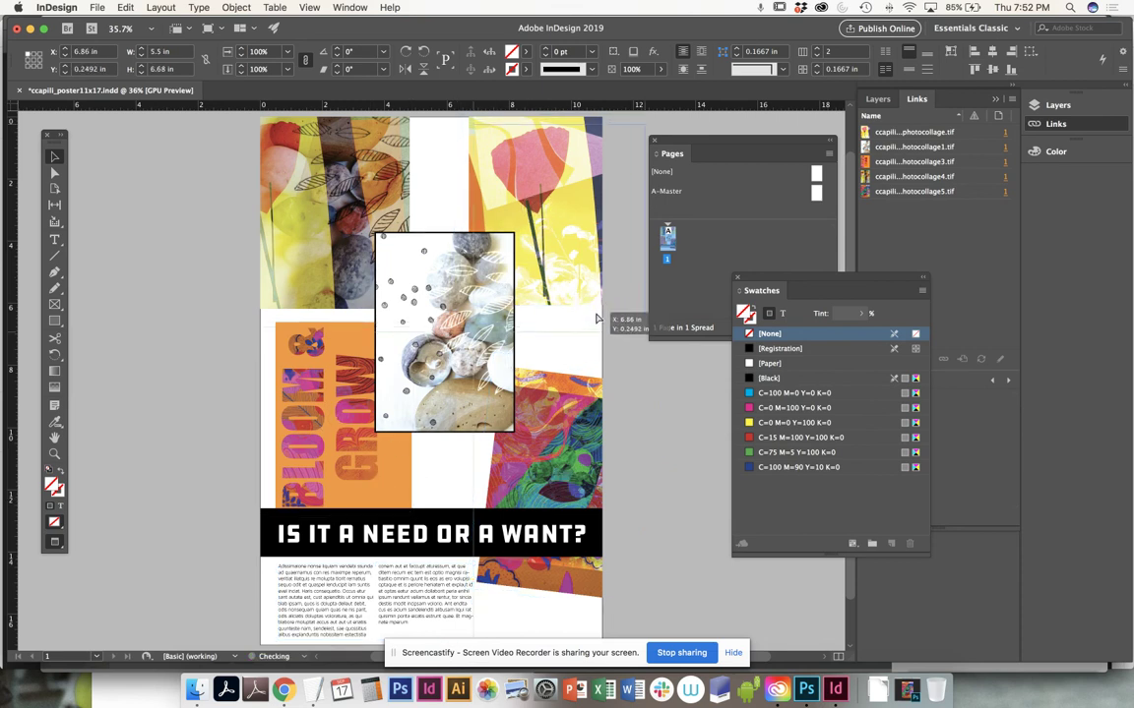
click(575, 293)
click(454, 318)
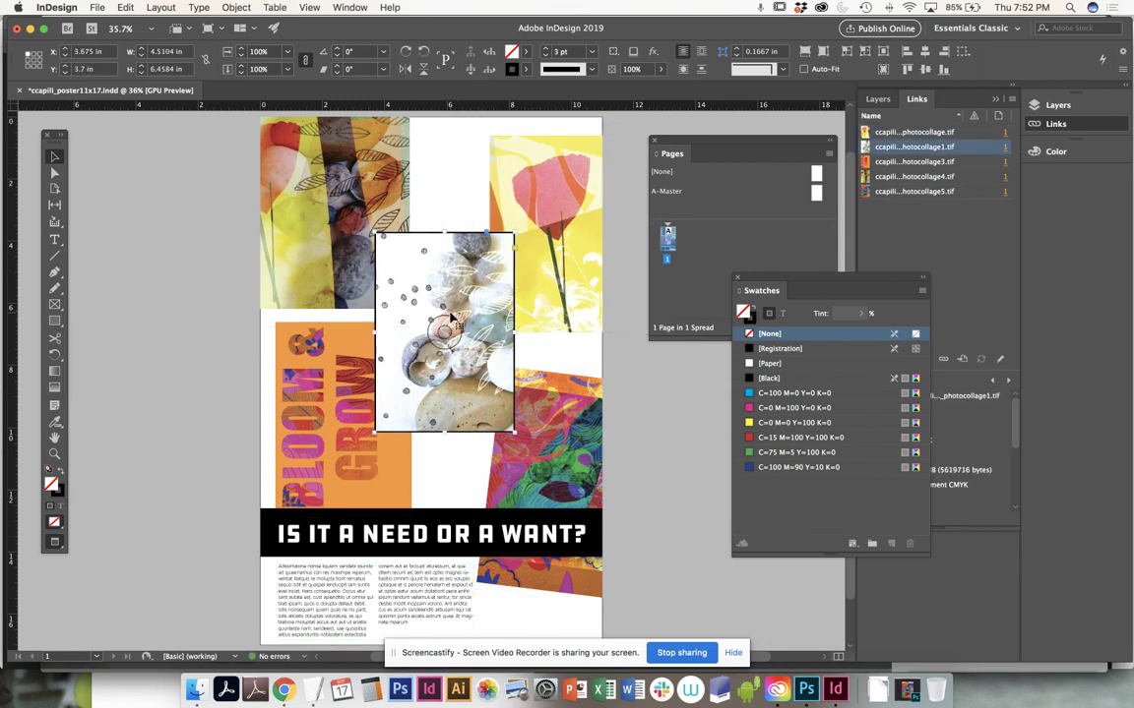
drag(467, 293, 425, 194)
Move the Bloom & Grow collage to about X -0.688 in, Y 6.05 in, and raise the headline band to Y 12 in
click(347, 355)
drag(349, 359, 306, 326)
drag(432, 483, 449, 522)
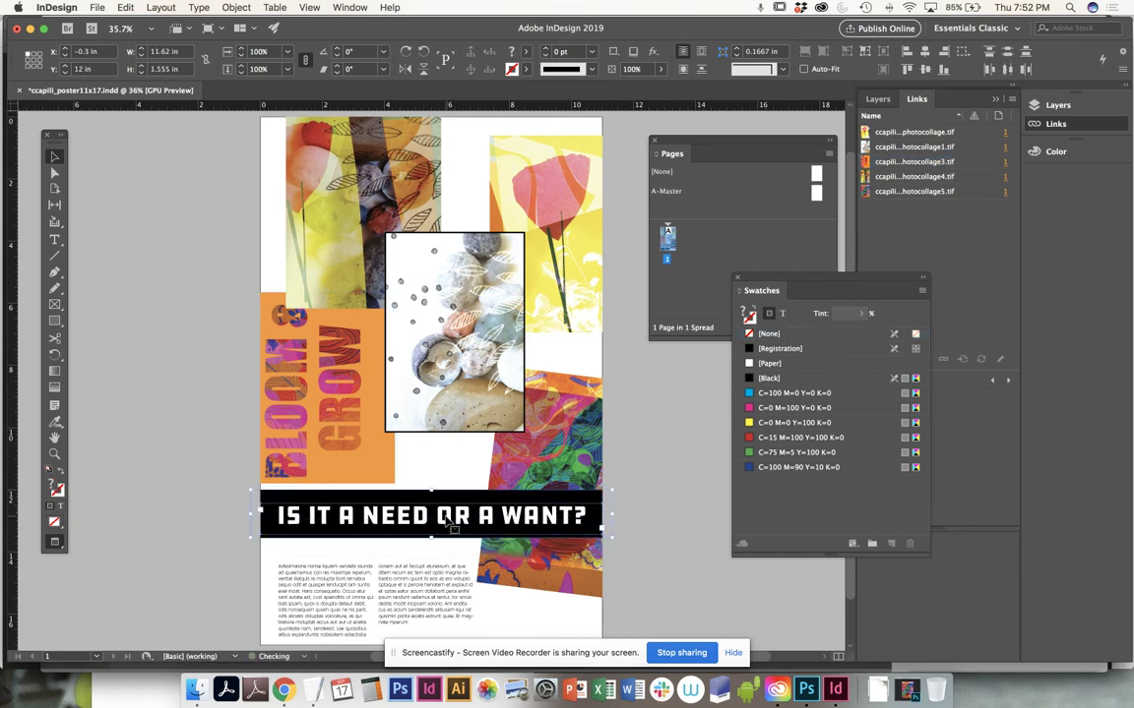
drag(413, 437, 378, 485)
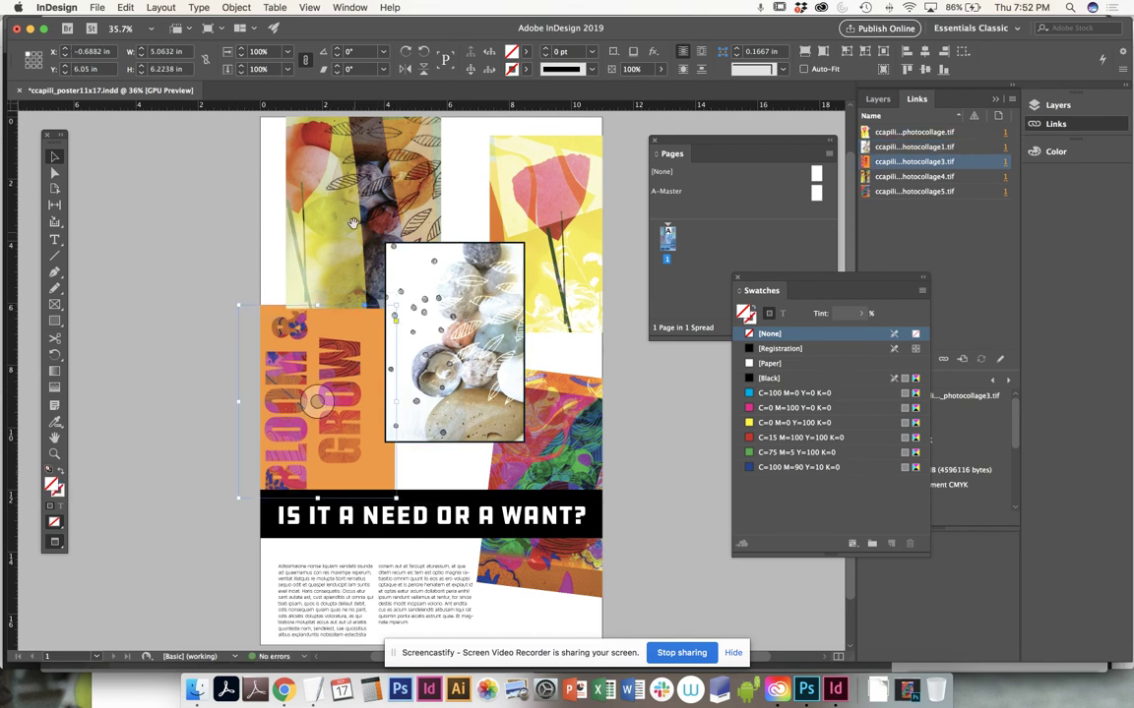
Move the upper-left collage left to X -0.46 in so it bleeds off the page's left edge
click(320, 236)
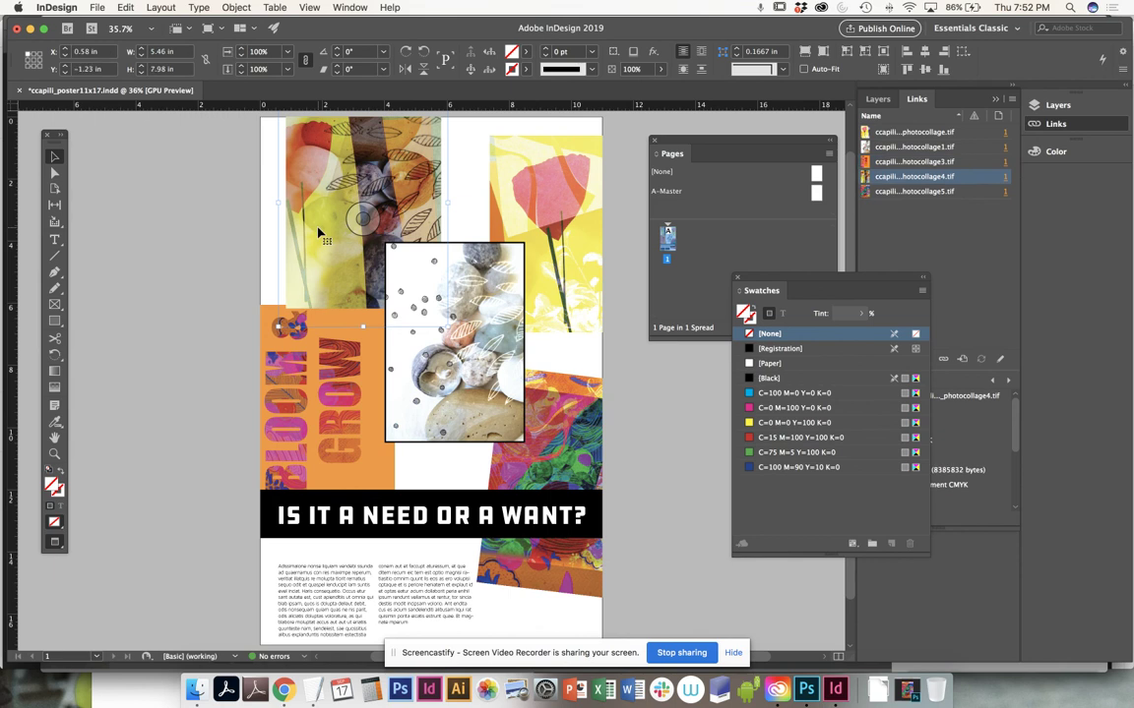
drag(352, 239, 320, 246)
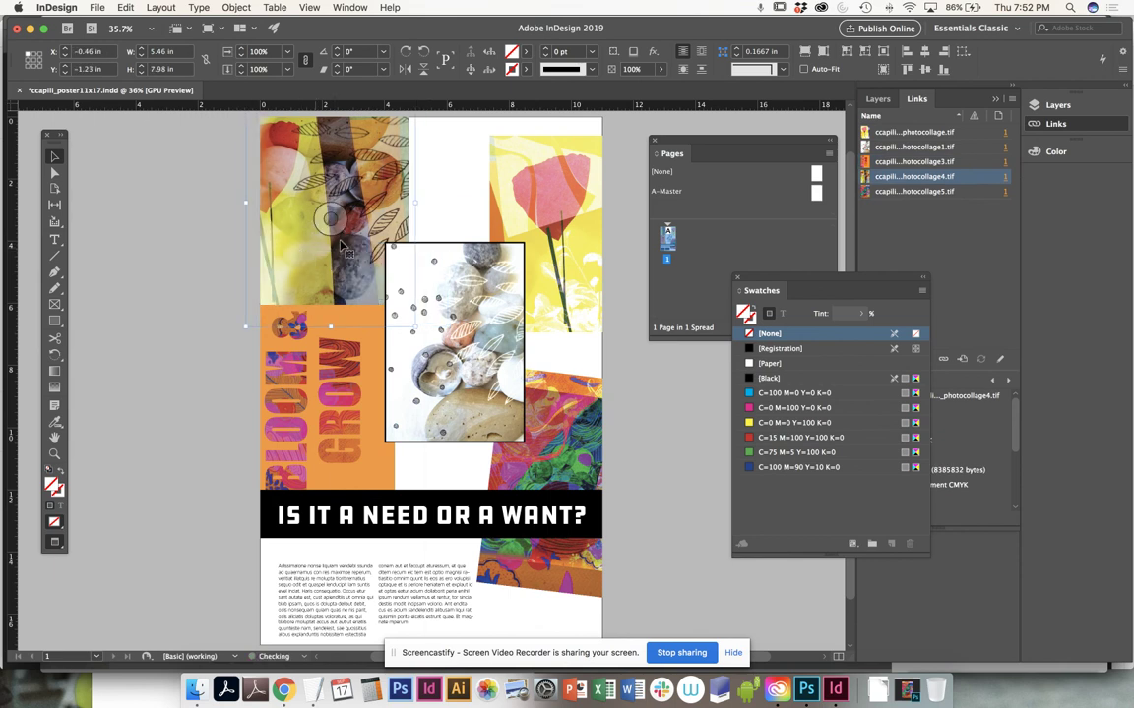
click(451, 185)
Extend the top of the two-column text frame up to Y 13.775 in, making the frame 3.045 in high
click(386, 536)
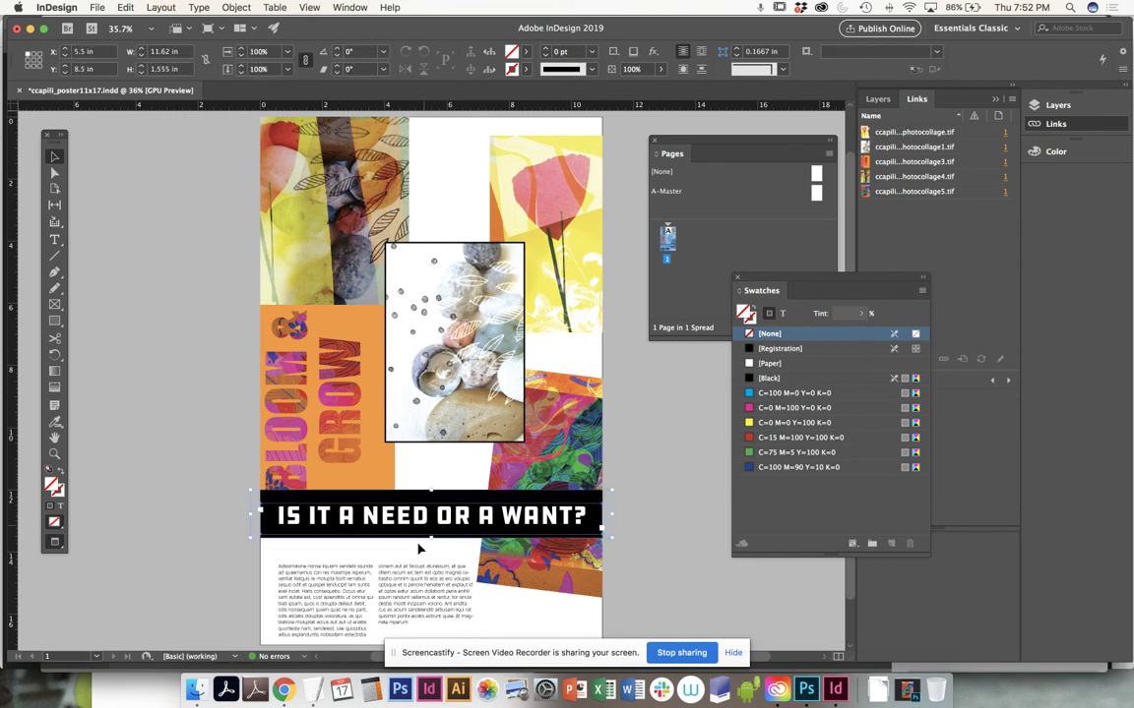
click(375, 569)
drag(375, 567, 374, 539)
Split the body text into two paragraphs separated by a blank line after "quas ne nis parit" in the first column
click(54, 239)
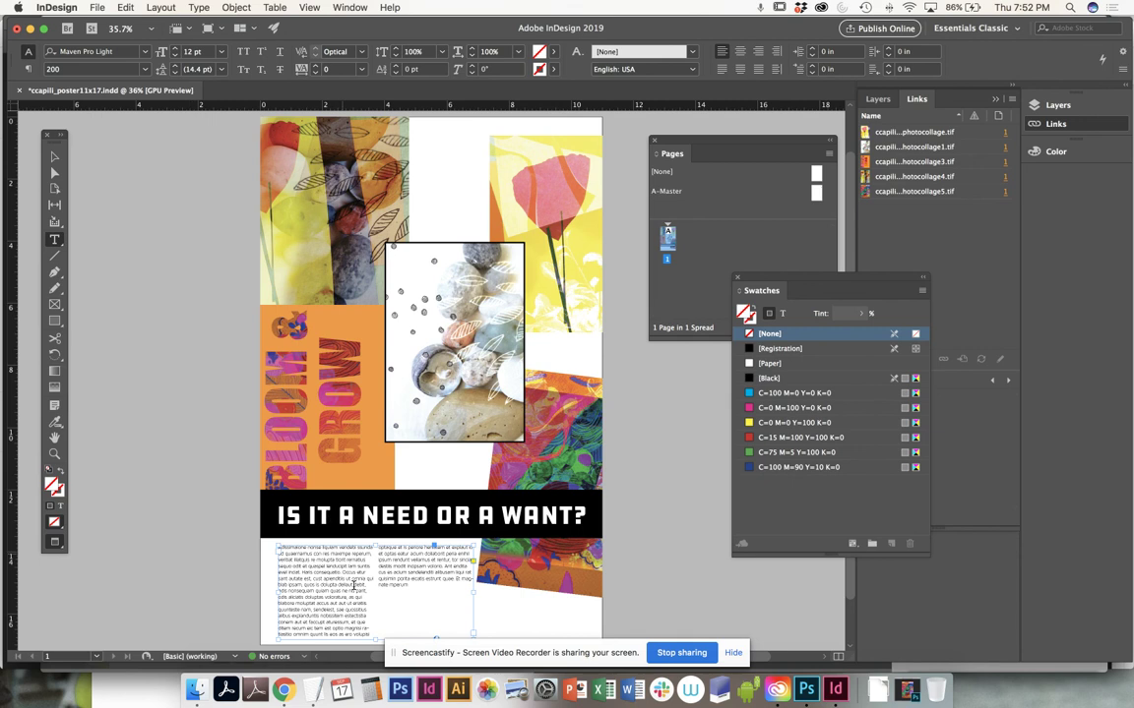
click(425, 571)
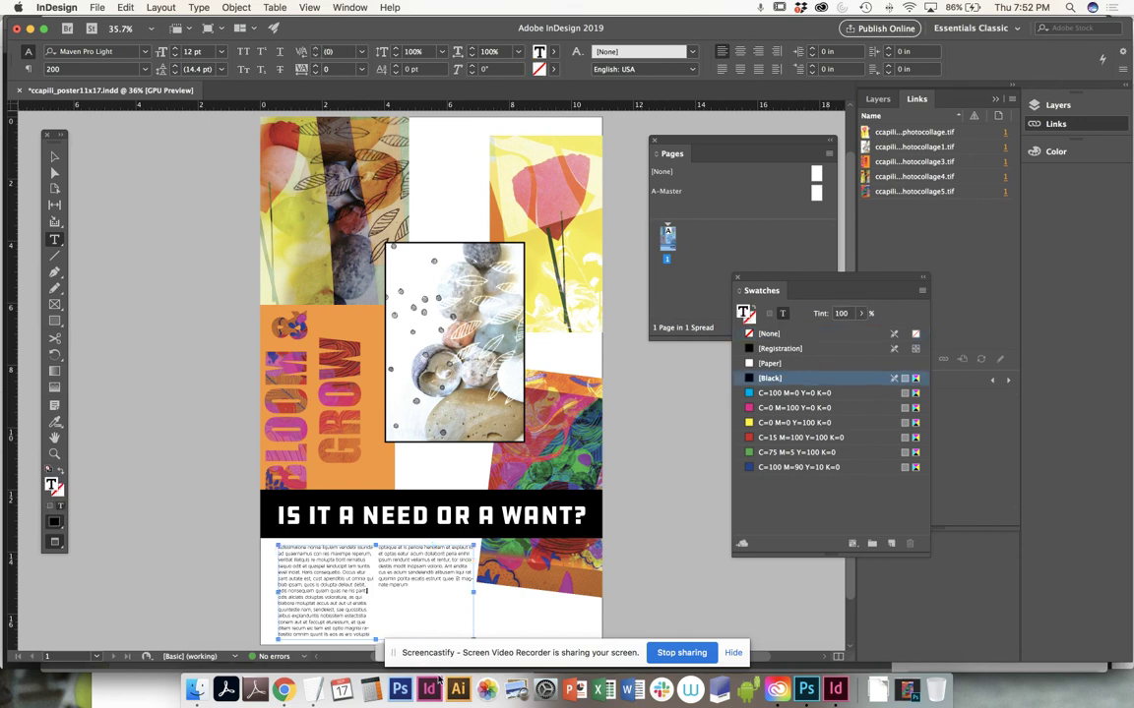
key(Return)
key(Return)
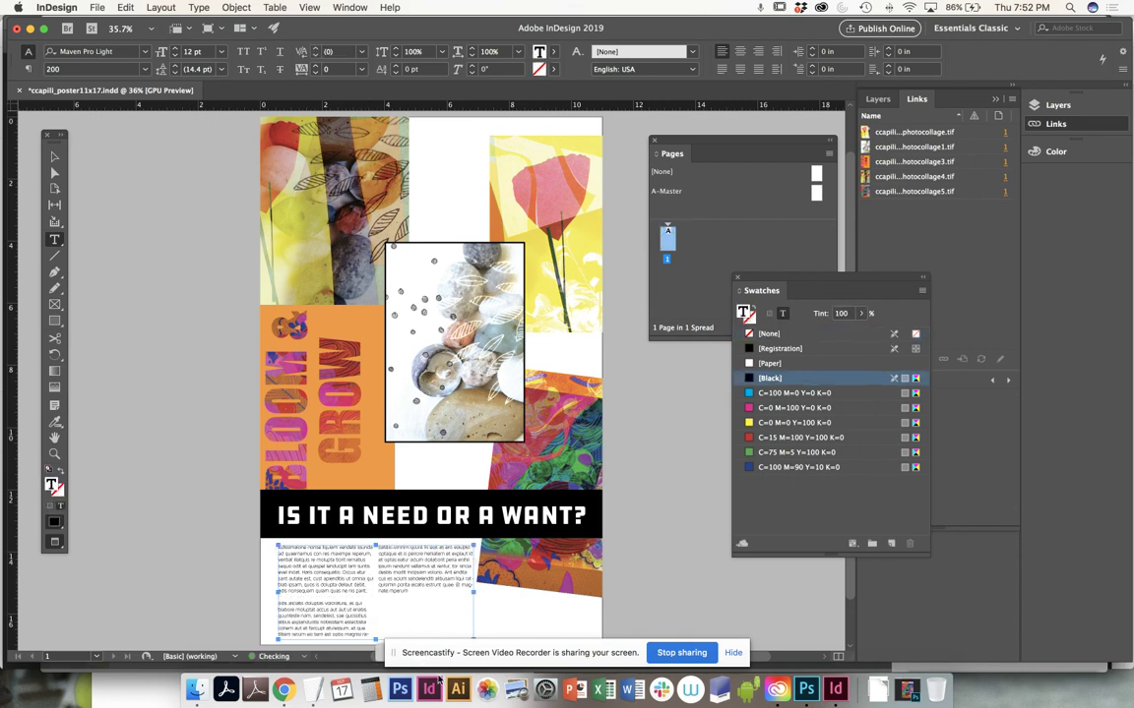
Duplicate the closing lines of the second column as a new paragraph at the end, separated by a blank line
drag(379, 567, 414, 591)
click(429, 592)
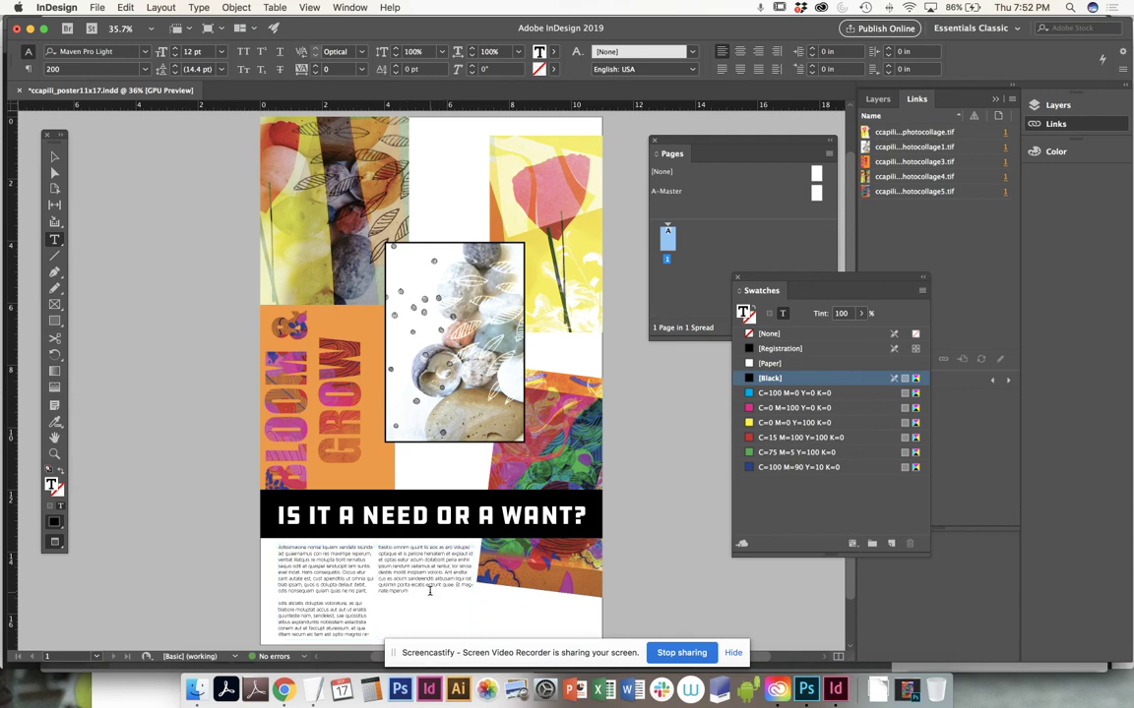
text(ipsum randunt vellamus et asitur, tor since destis modit inspicim volumu. Anti andita cus es adum sanderatin attiusam iqui rat quismim porta eicatis aciunt quae. Et magnata reperum.)
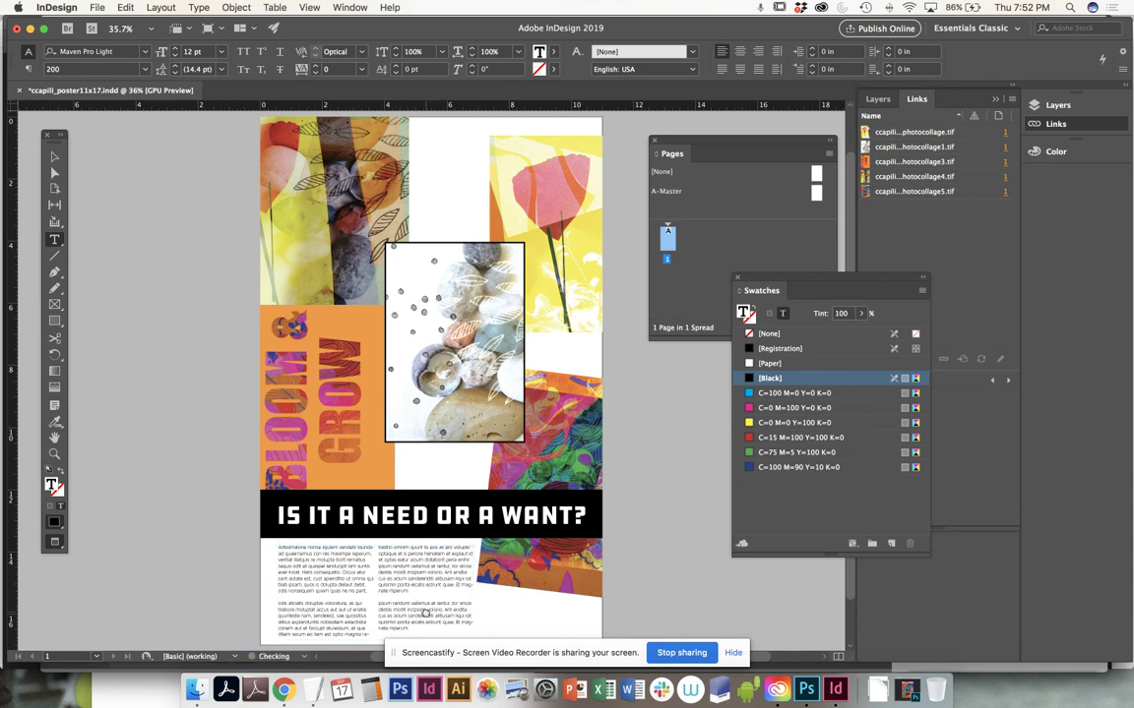
drag(425, 611, 412, 536)
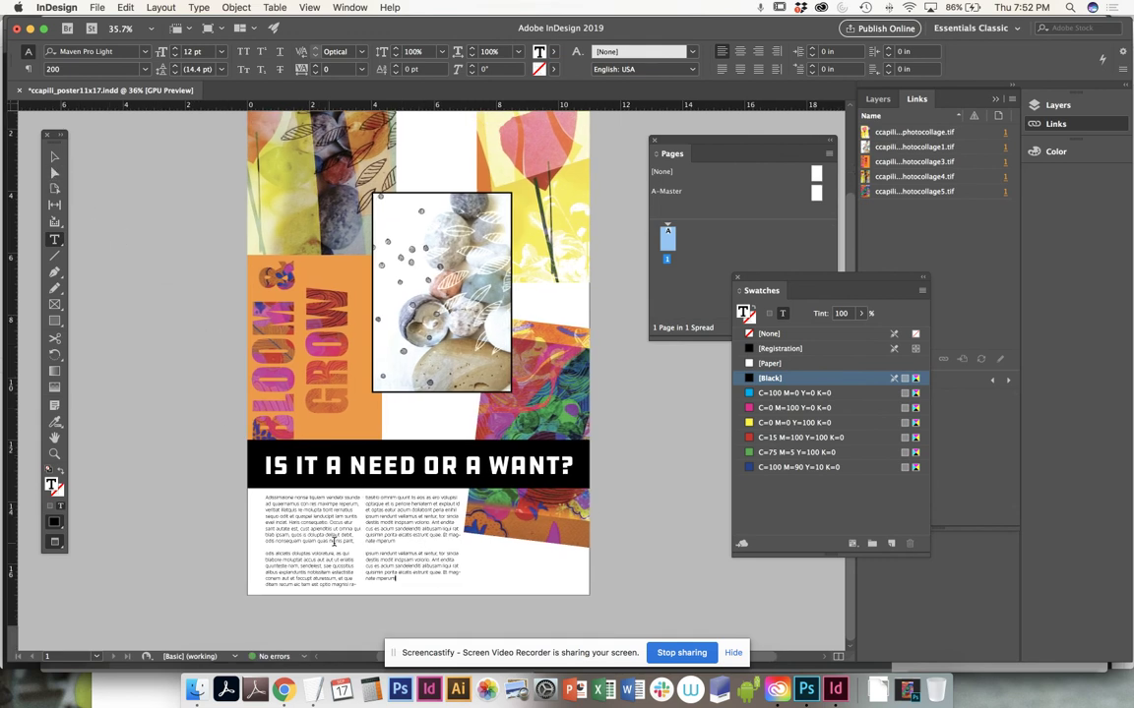
Shorten the two-column text frame to 2.875 in high and delete the second paragraph's last two lines to clear the overset text
click(55, 156)
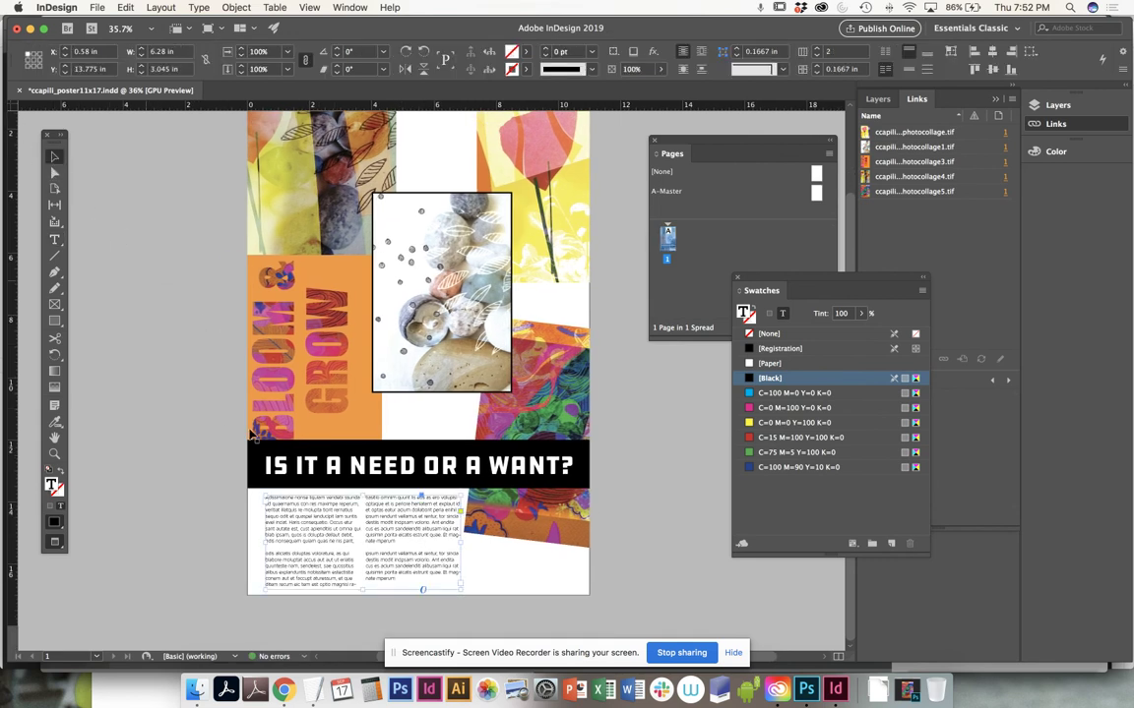
drag(362, 589, 362, 584)
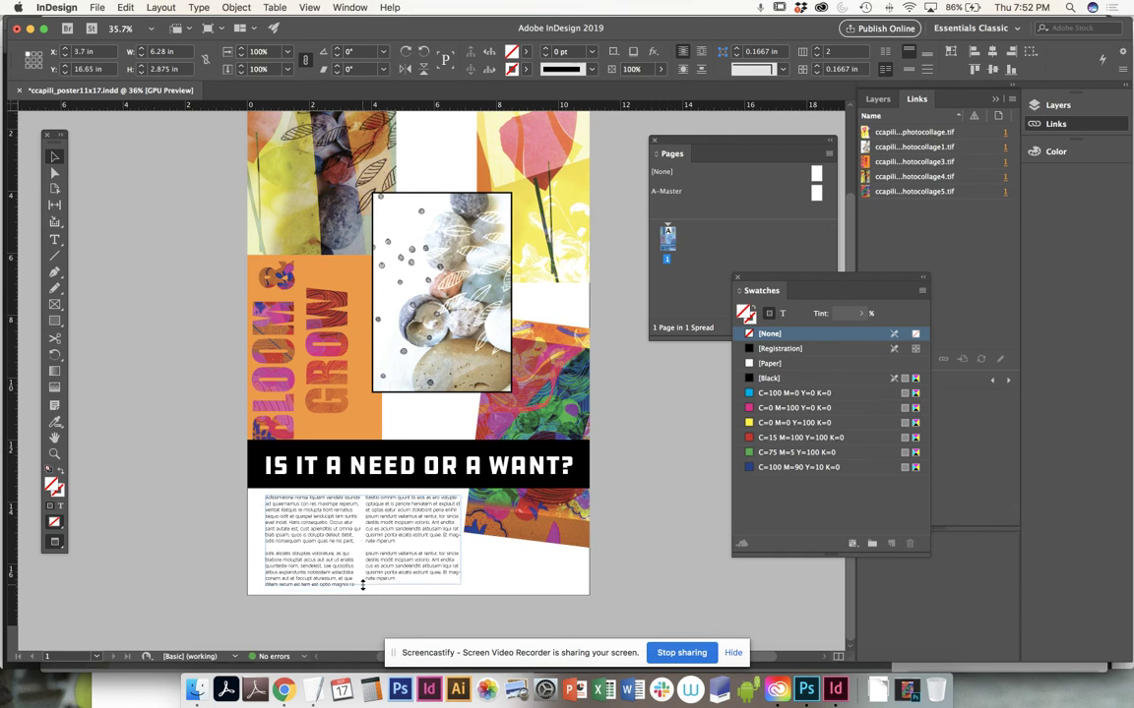
click(54, 239)
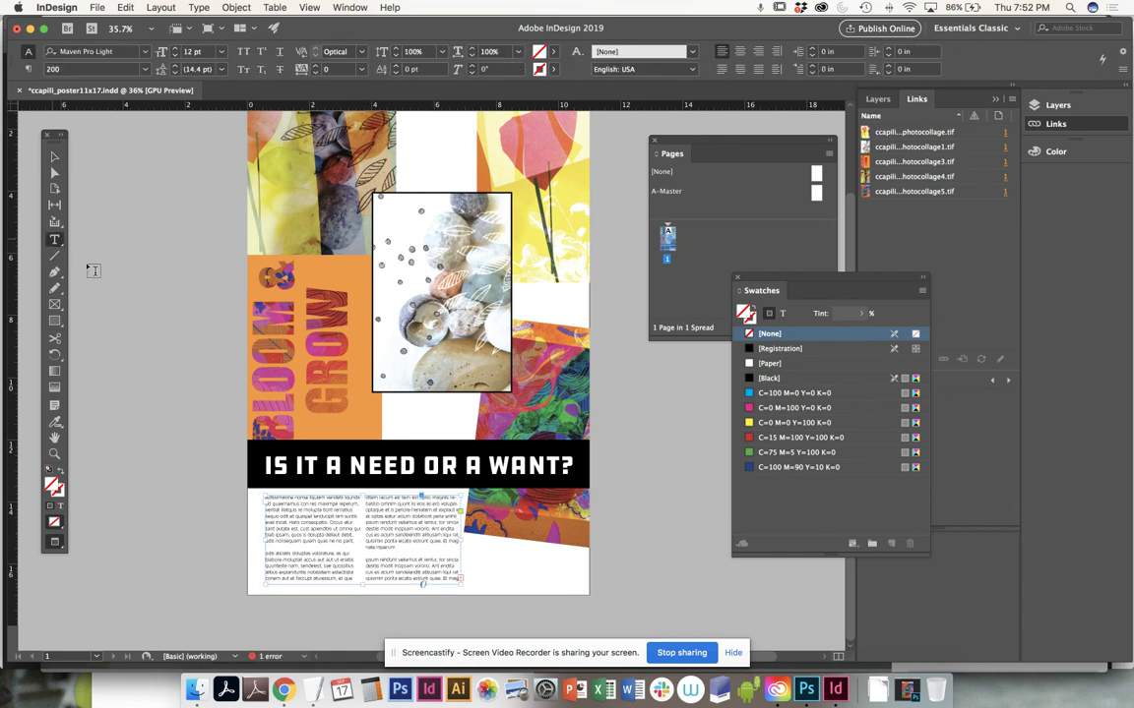
drag(399, 543, 364, 542)
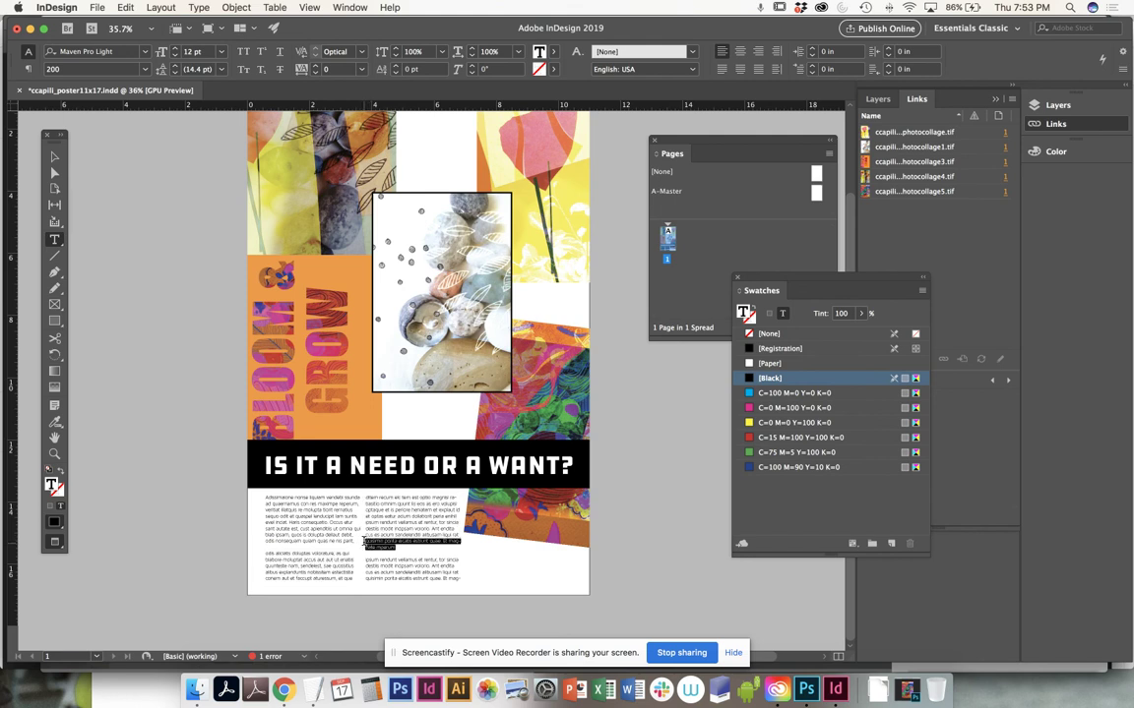
key(BackSpace)
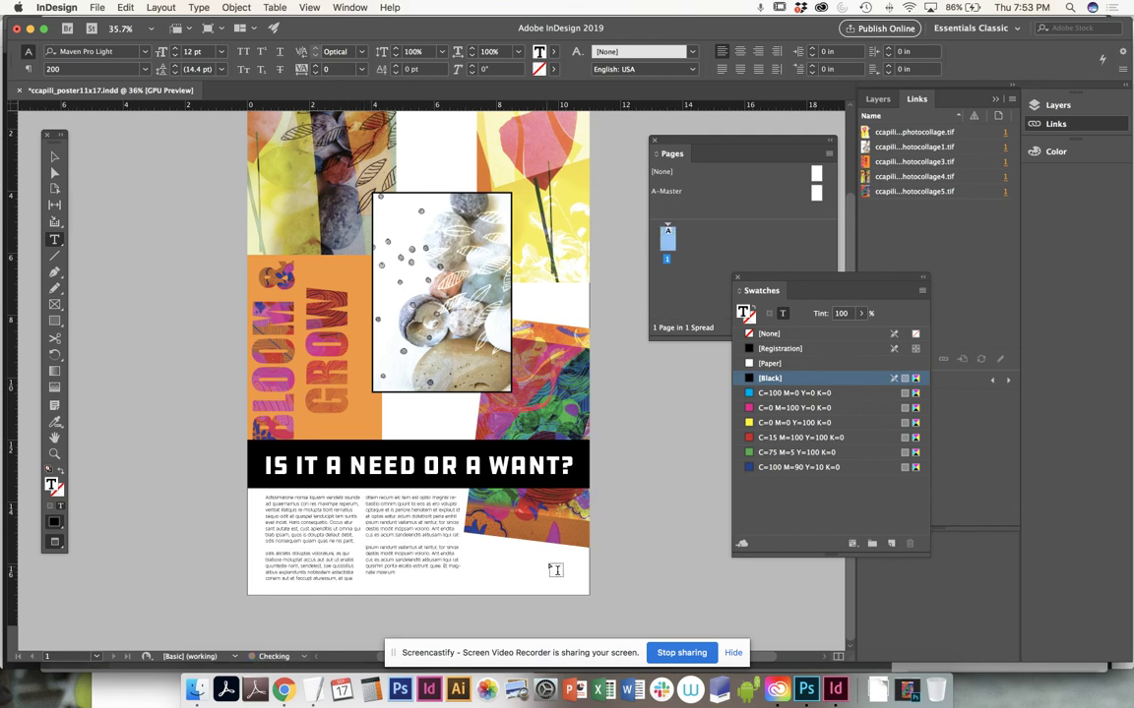
key(Escape)
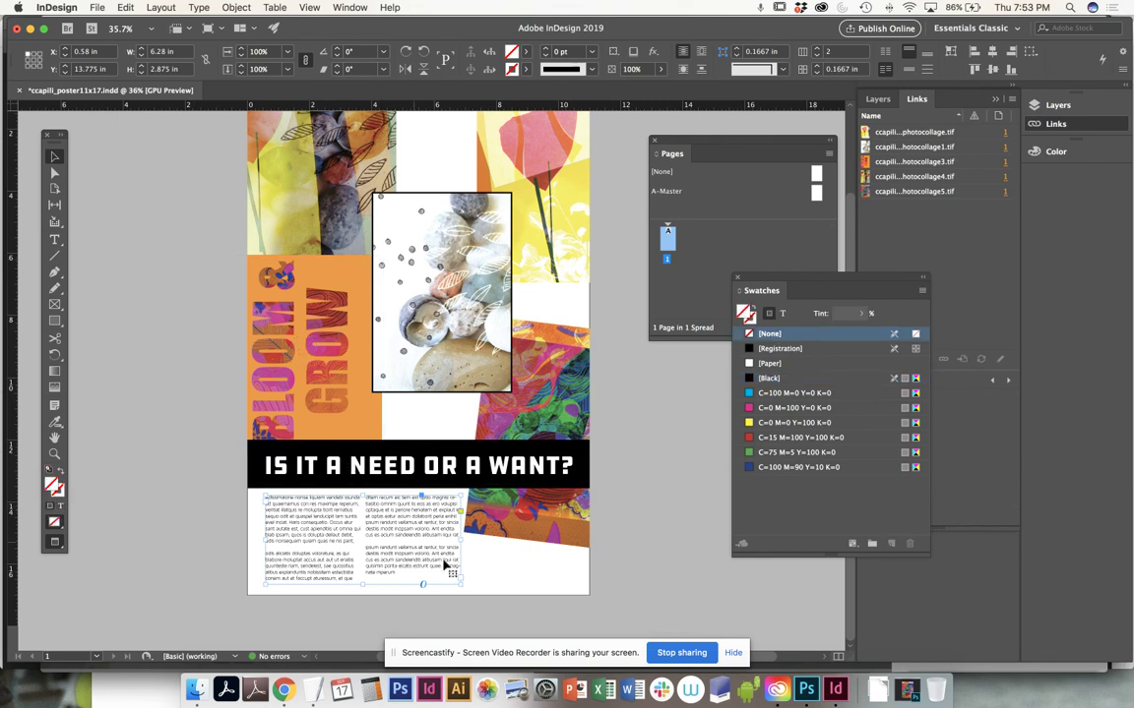
Narrow the two-column text frame slightly and trim the last words of the second paragraph so all text fits
drag(456, 541, 453, 540)
click(475, 561)
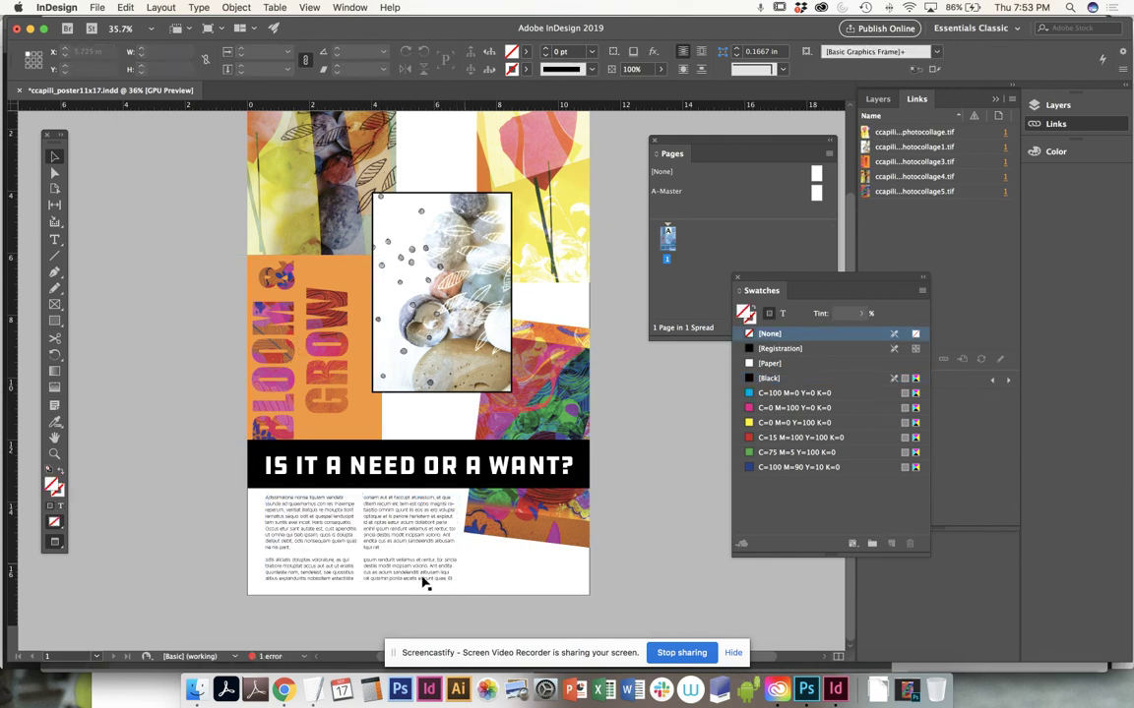
click(54, 239)
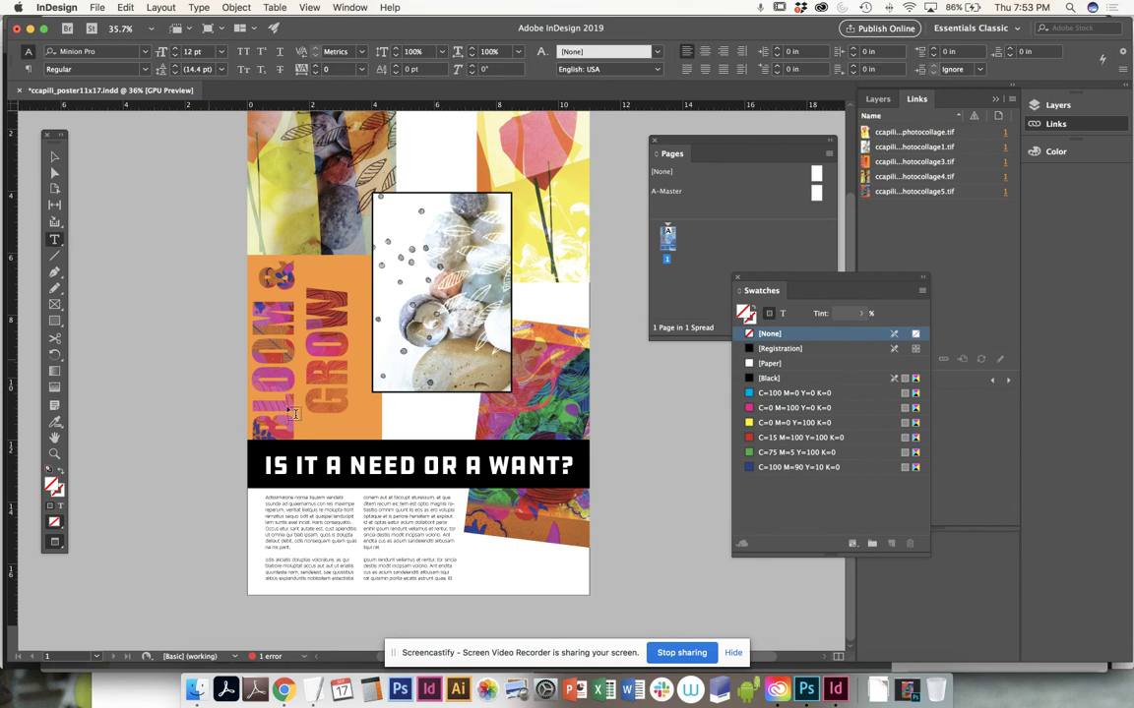
click(426, 544)
key(BackSpace)
key(BackSpace)
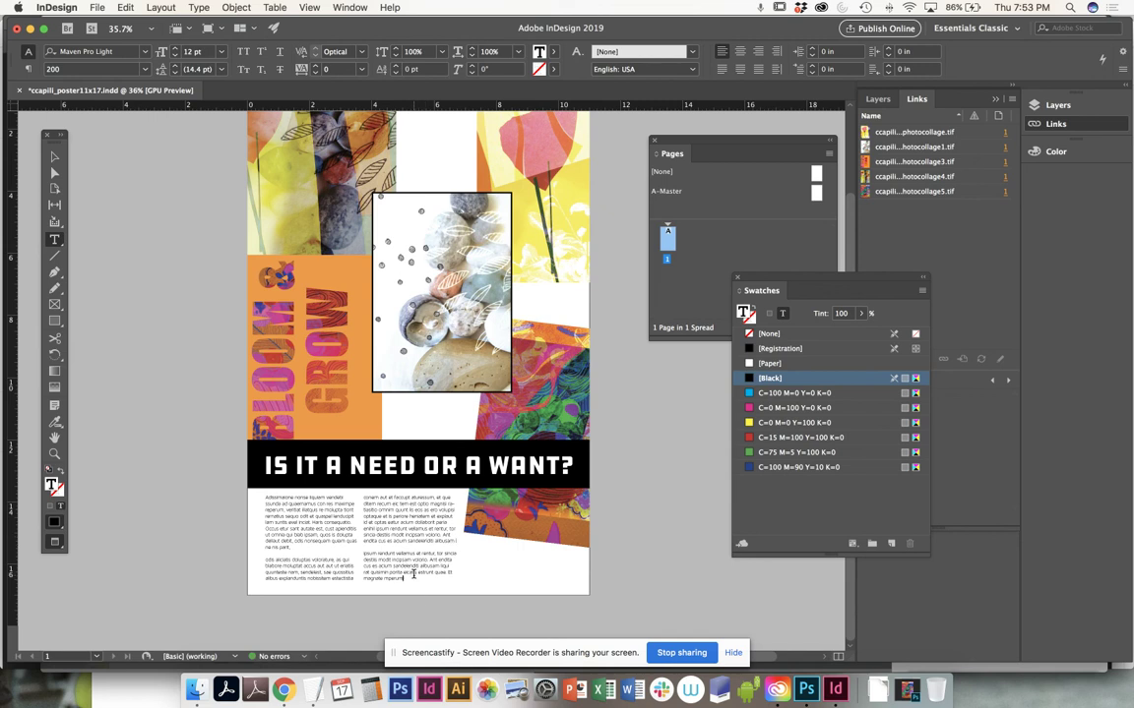
click(55, 156)
click(171, 187)
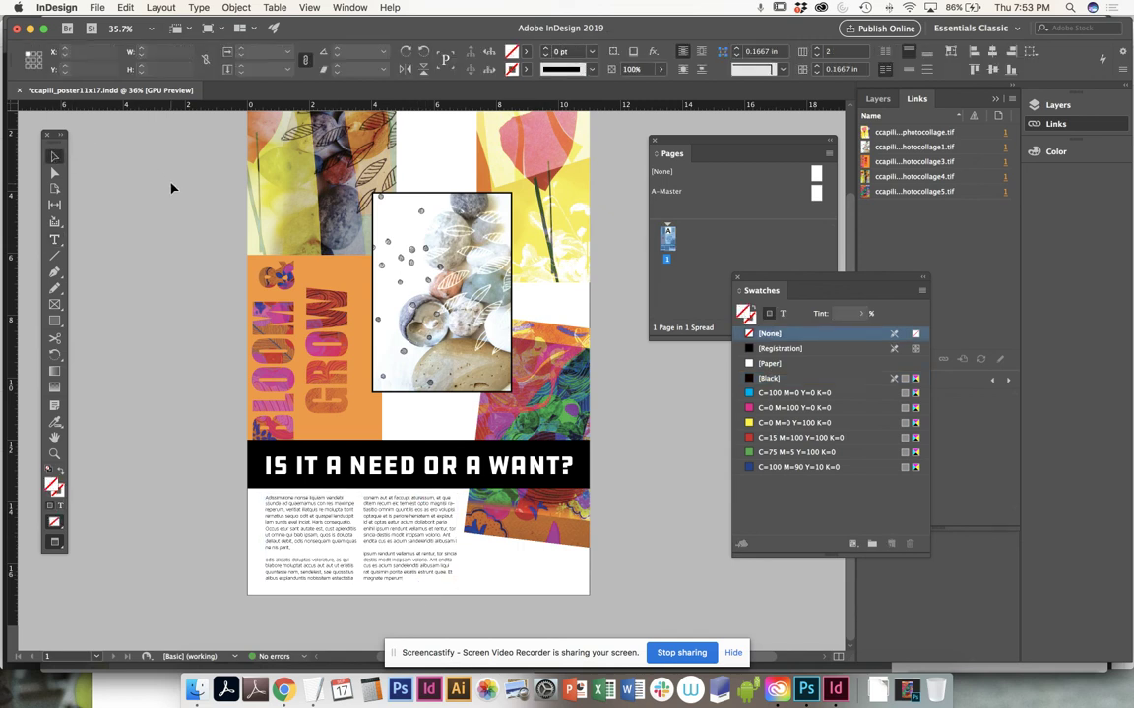
Move the tulip collage to X 5.9375 in, Y -0.58 in, the pebble collage slightly left and the lower-right collage slightly up
key(super+minus)
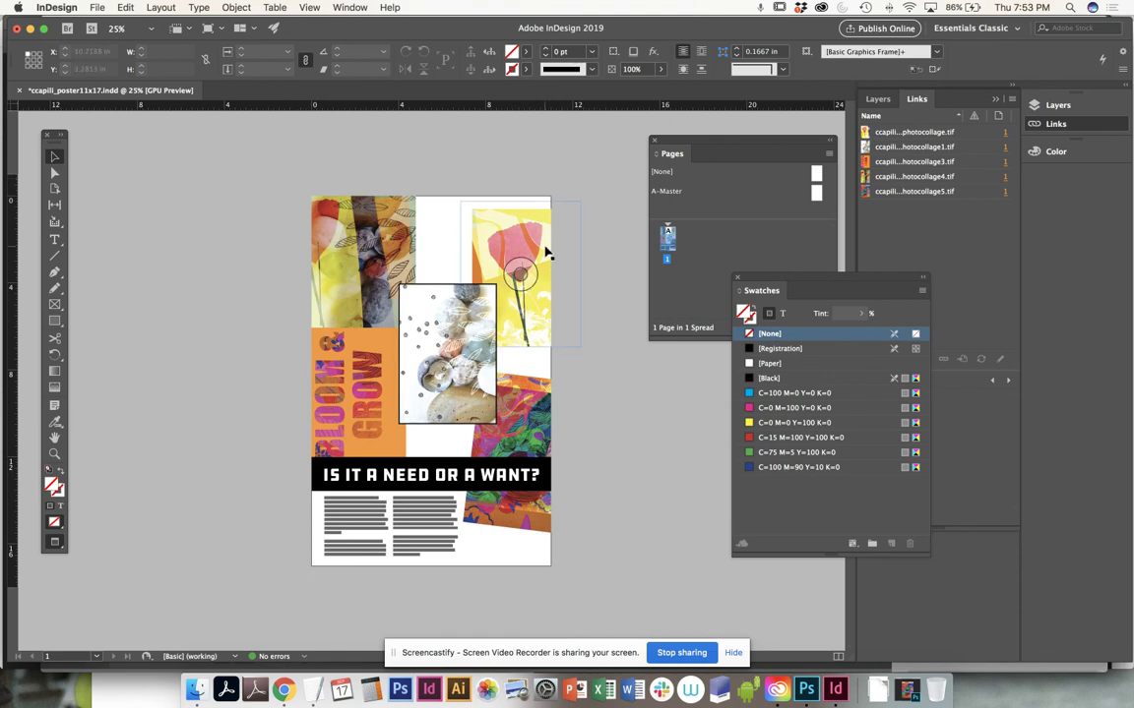
click(510, 228)
drag(509, 228, 533, 313)
drag(490, 392, 534, 389)
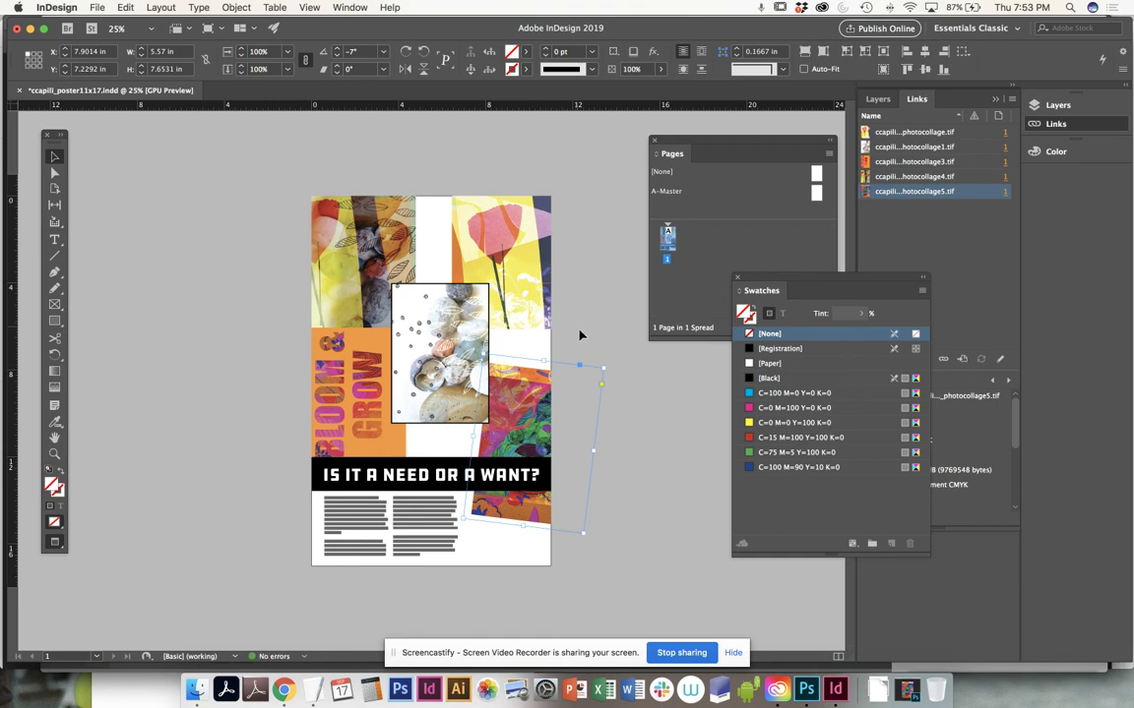
Crop the rotated lower-right collage's frame to about 4.86 x 6.91 in by tightening its top, sides and bottom
click(577, 332)
click(536, 276)
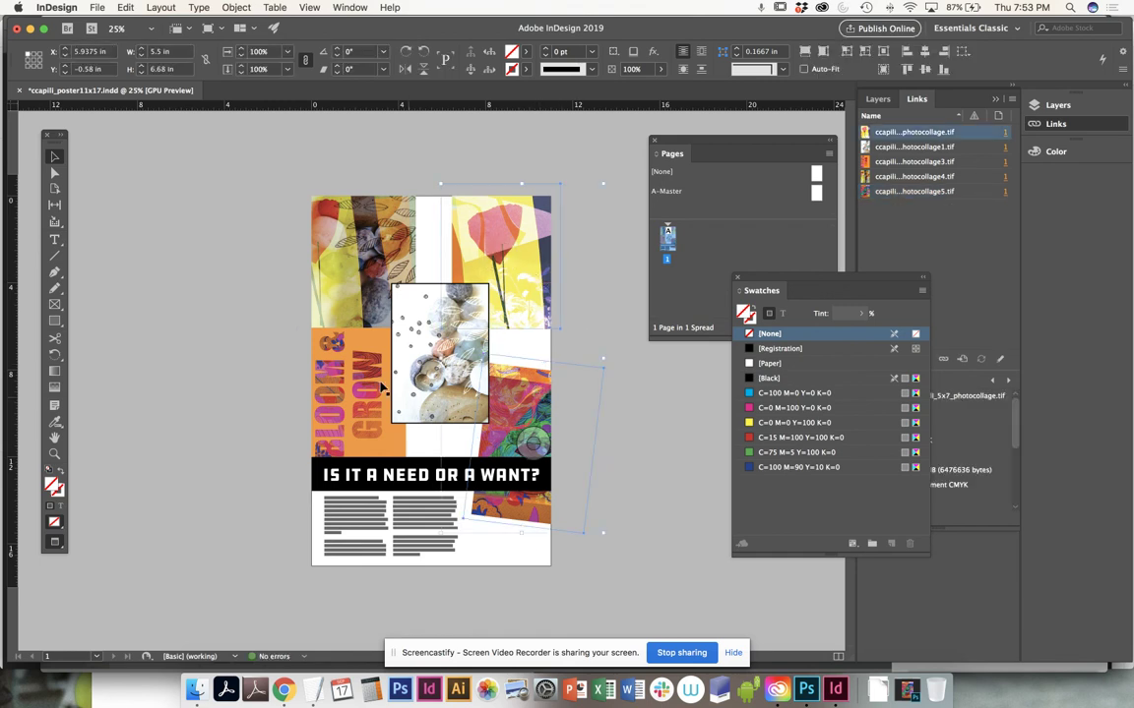
shift+click(561, 425)
click(594, 379)
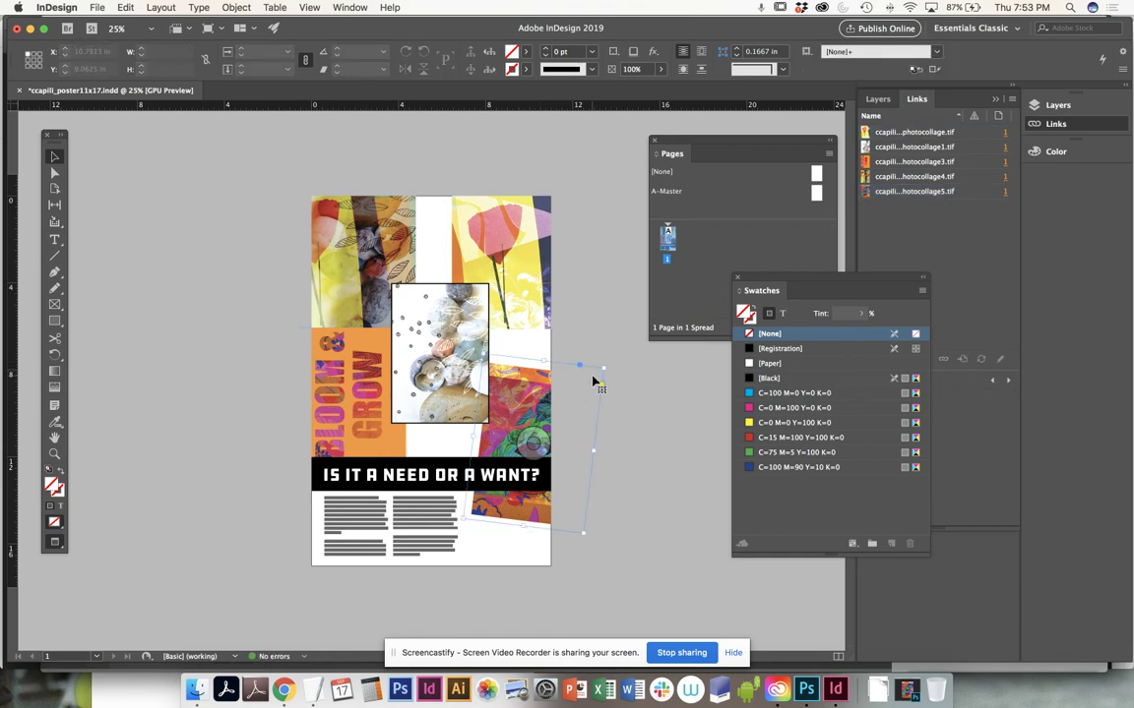
drag(599, 366, 594, 378)
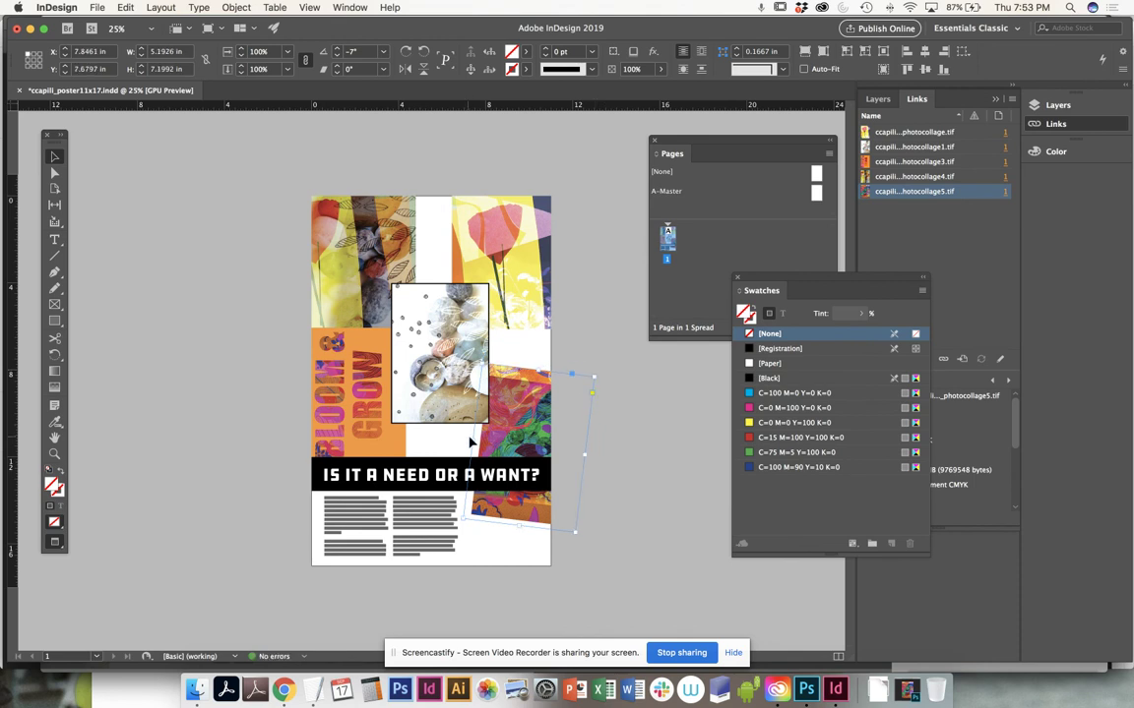
drag(474, 440, 481, 440)
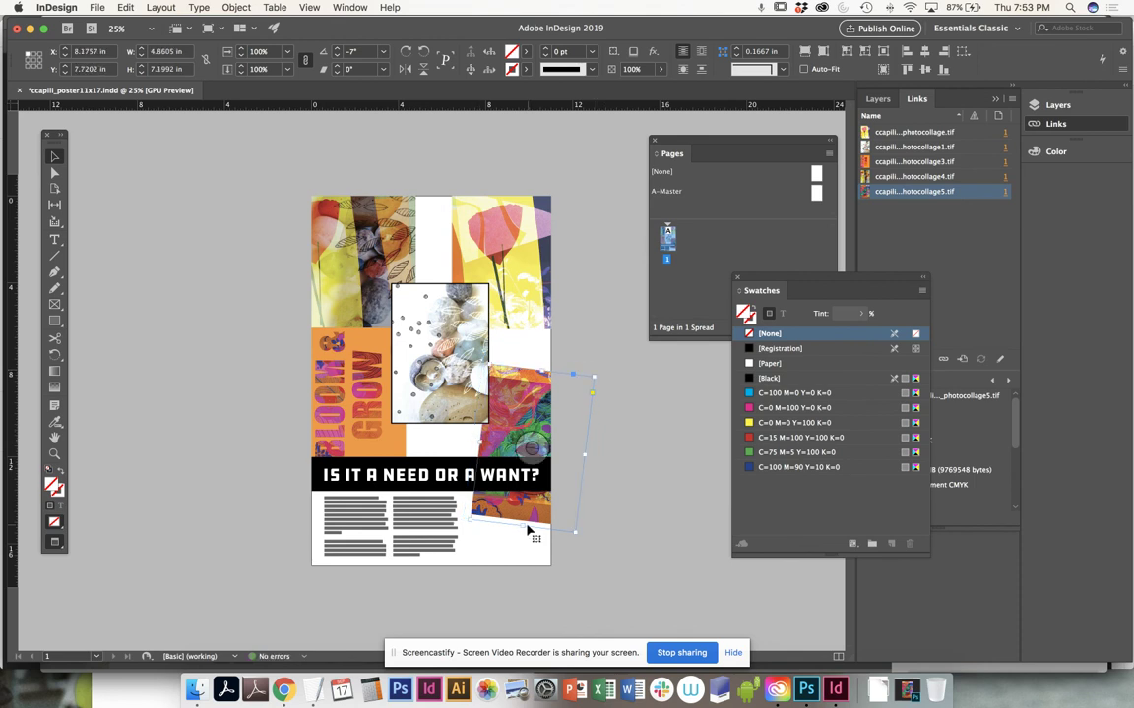
drag(522, 527, 522, 521)
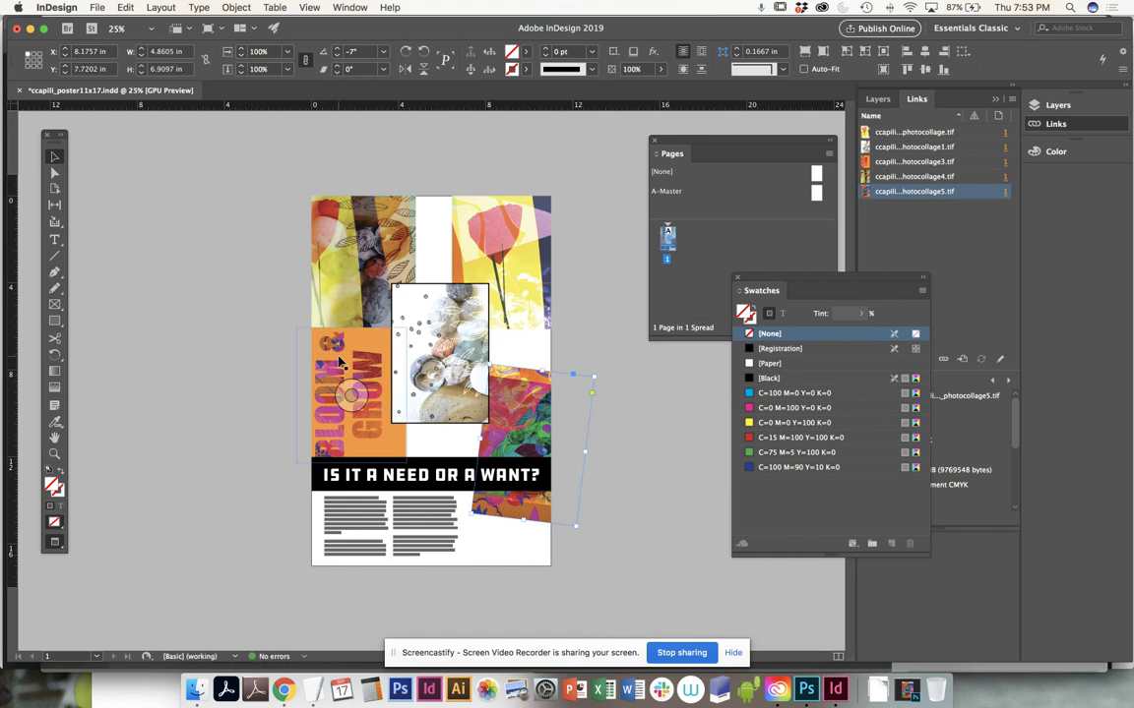
Narrow the tulip collage's frame from its left side to about 5.06 in wide and save the poster
click(490, 218)
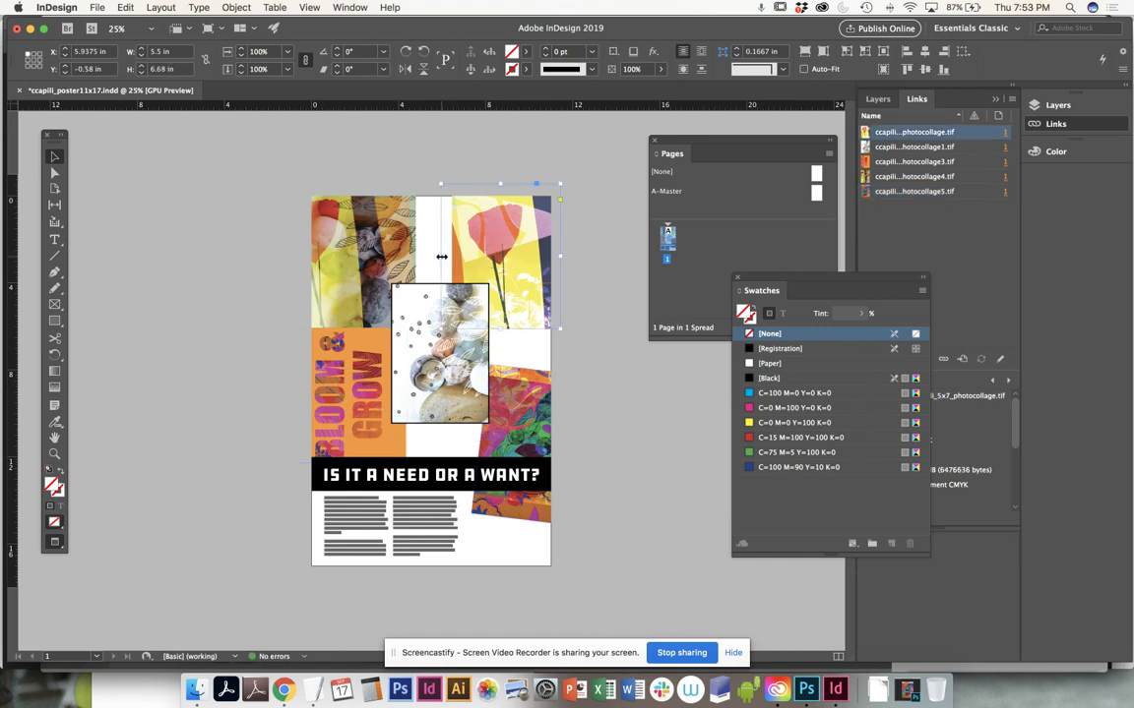
click(455, 231)
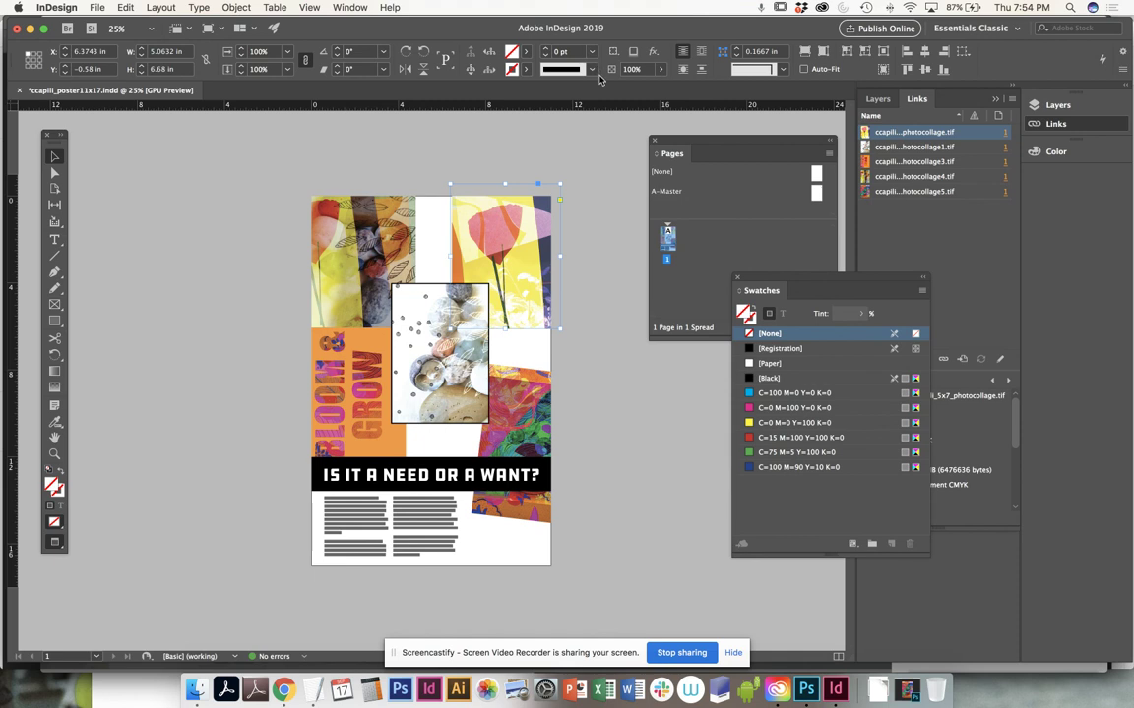
click(586, 263)
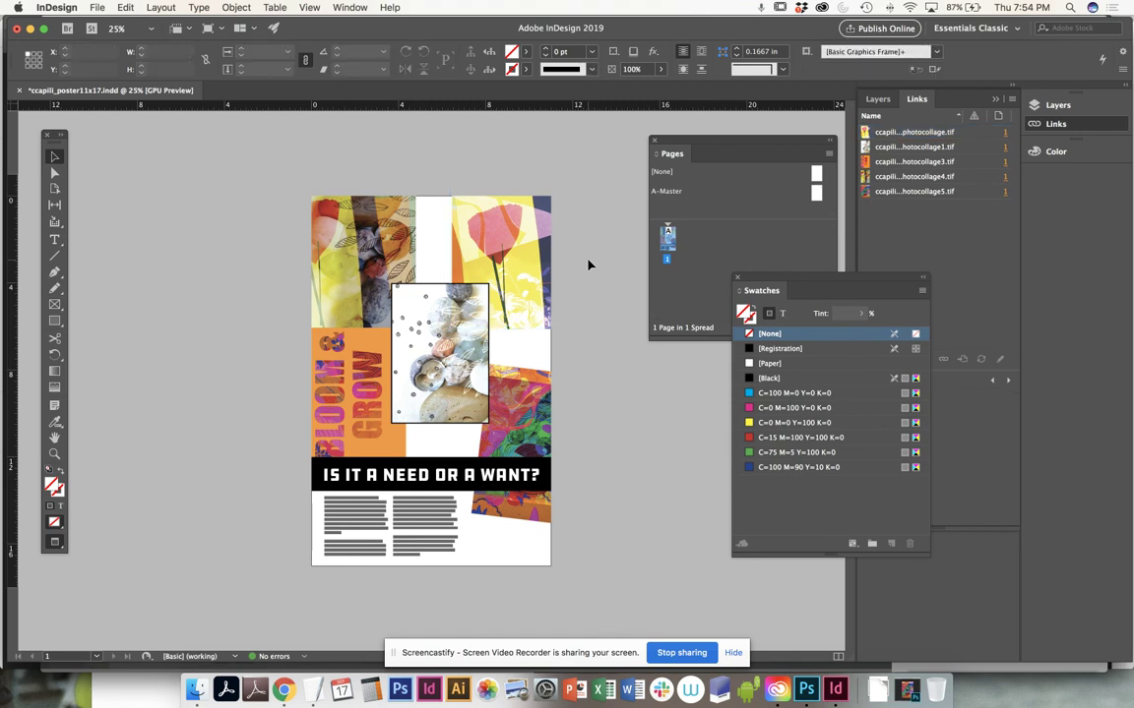
key(super+s)
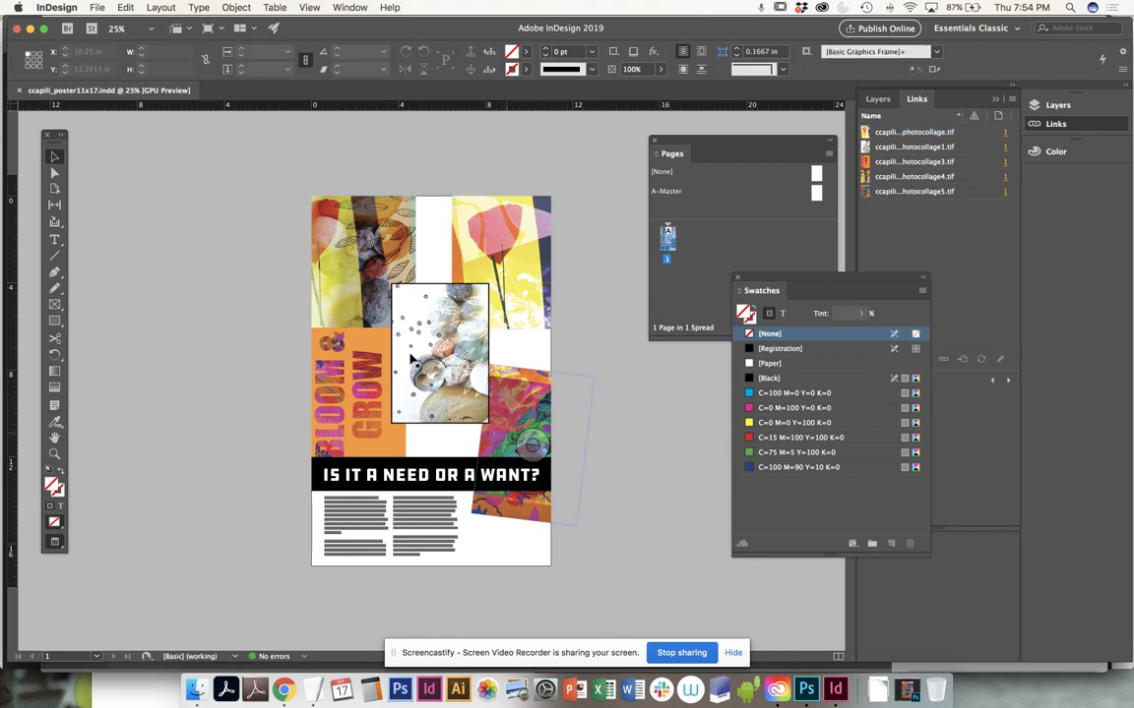
click(97, 7)
mouse_move(105, 27)
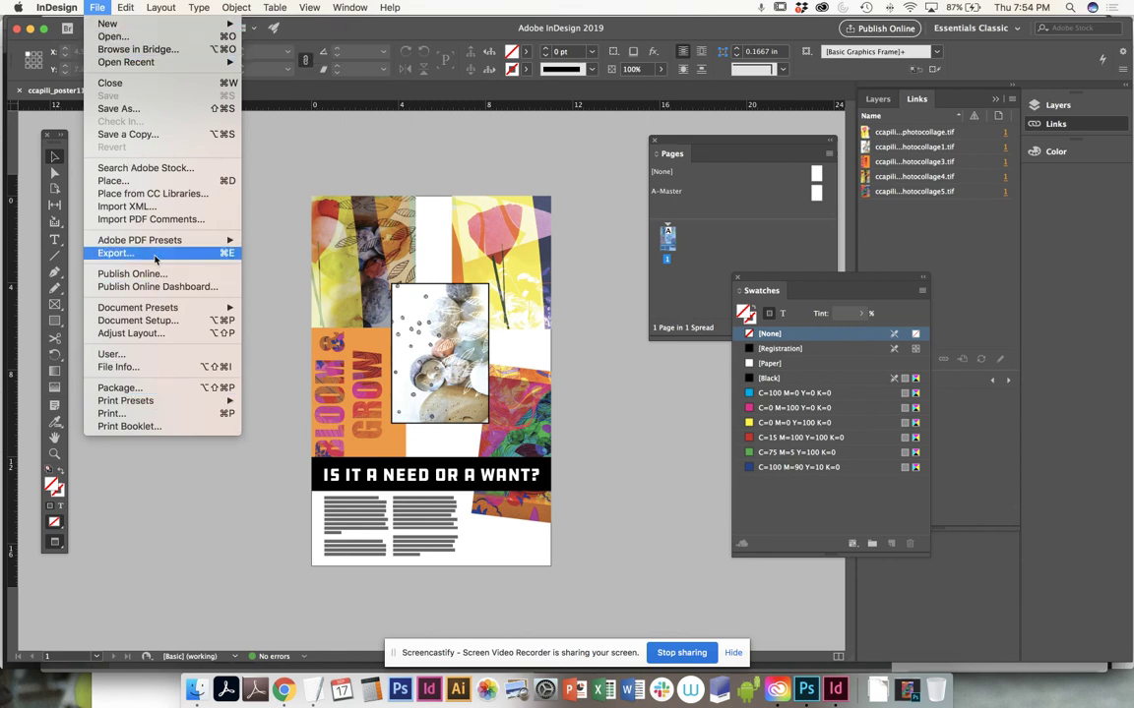
click(265, 160)
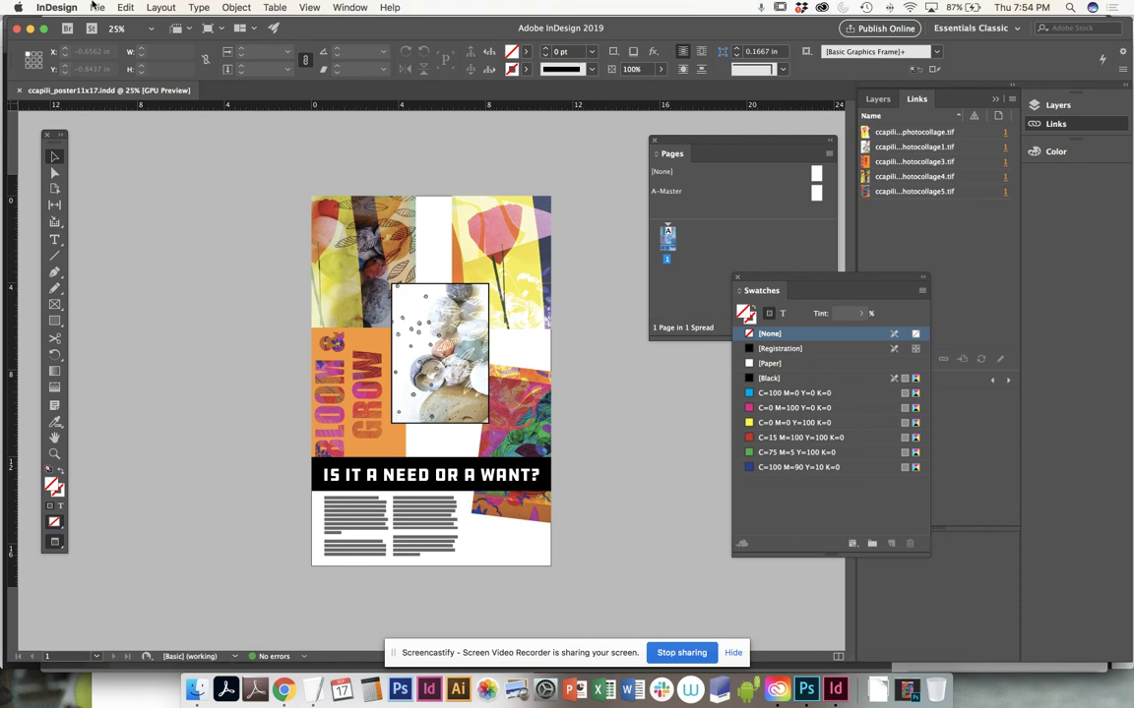
Export the whole poster as a JPEG under the document's file name, with High quality, 300 ppi resolution and RGB color space
click(95, 8)
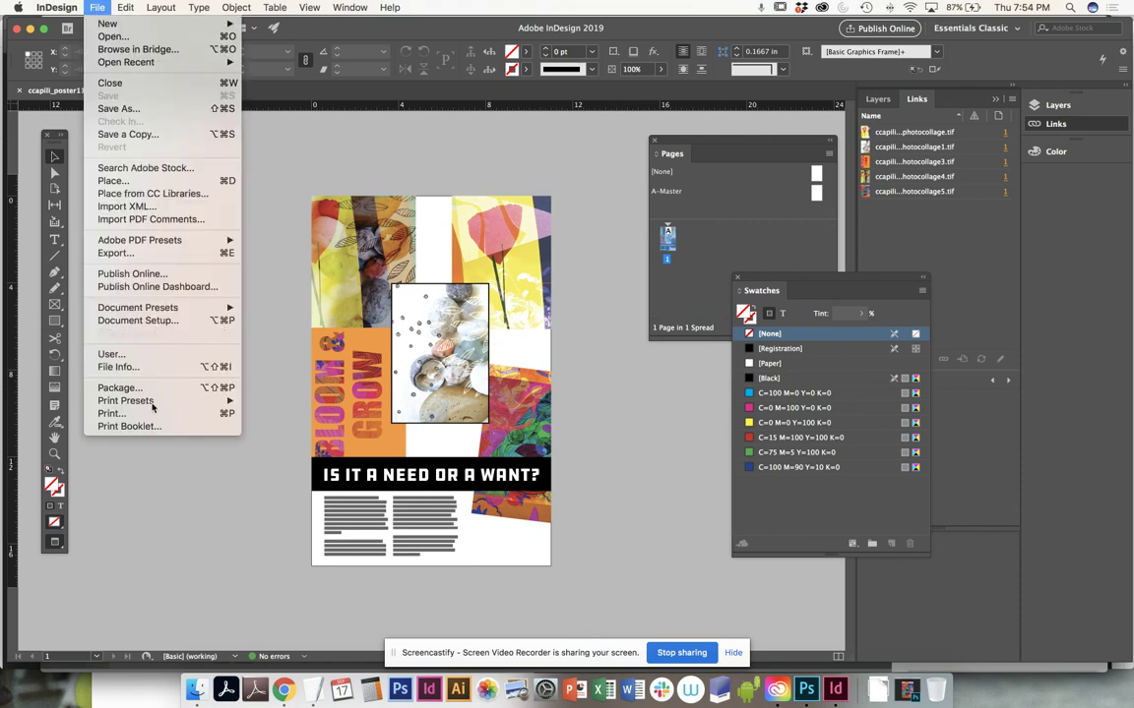
mouse_move(158, 242)
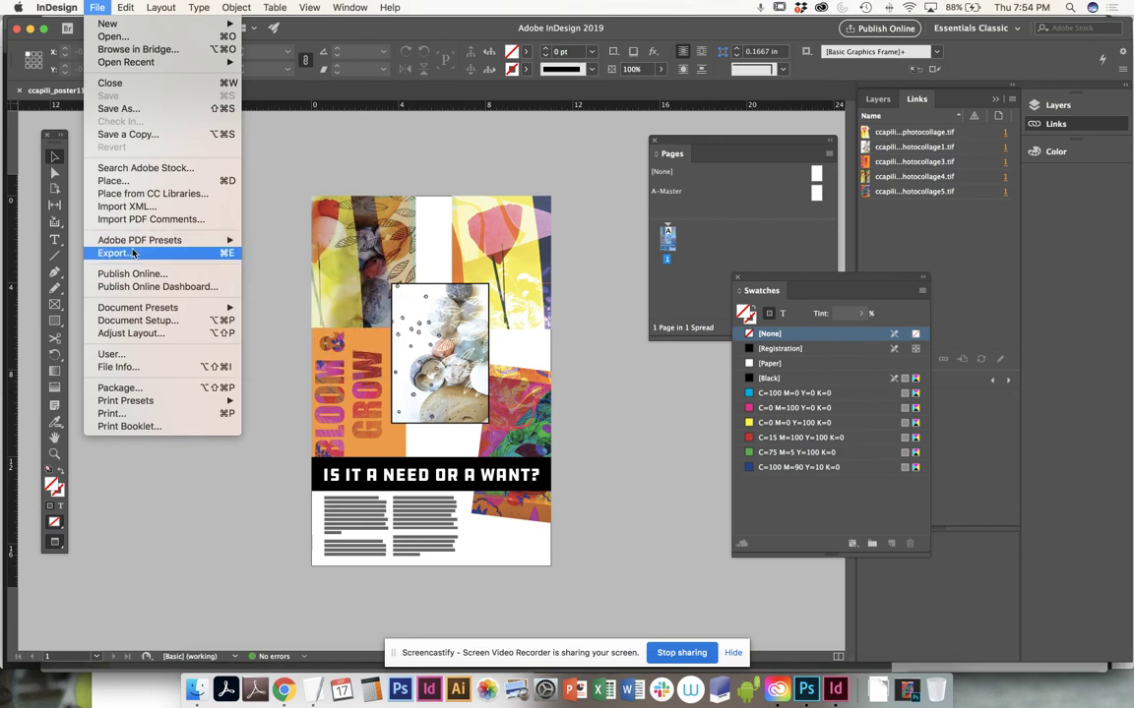
click(134, 254)
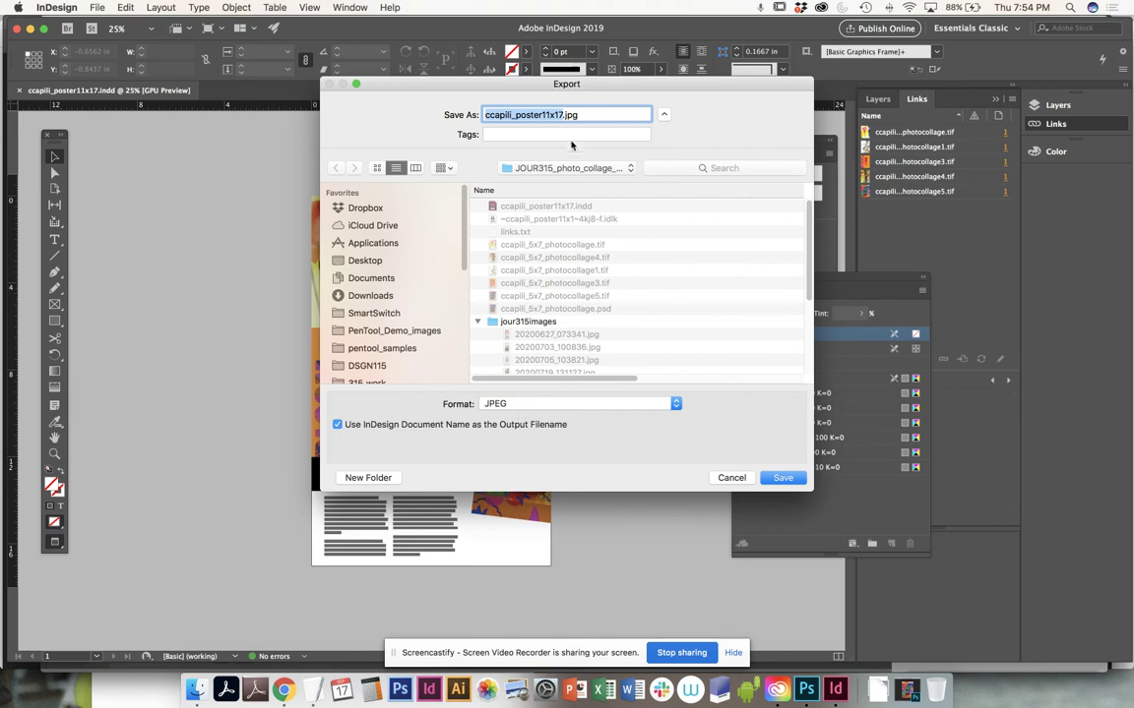
click(783, 477)
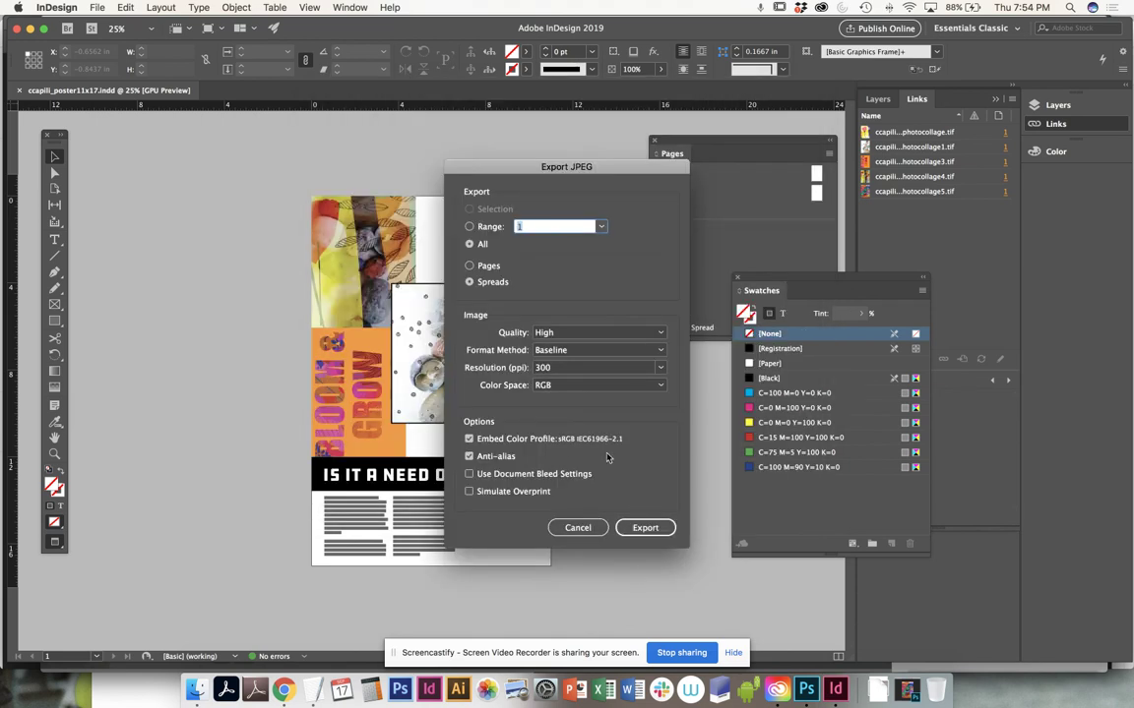
click(645, 529)
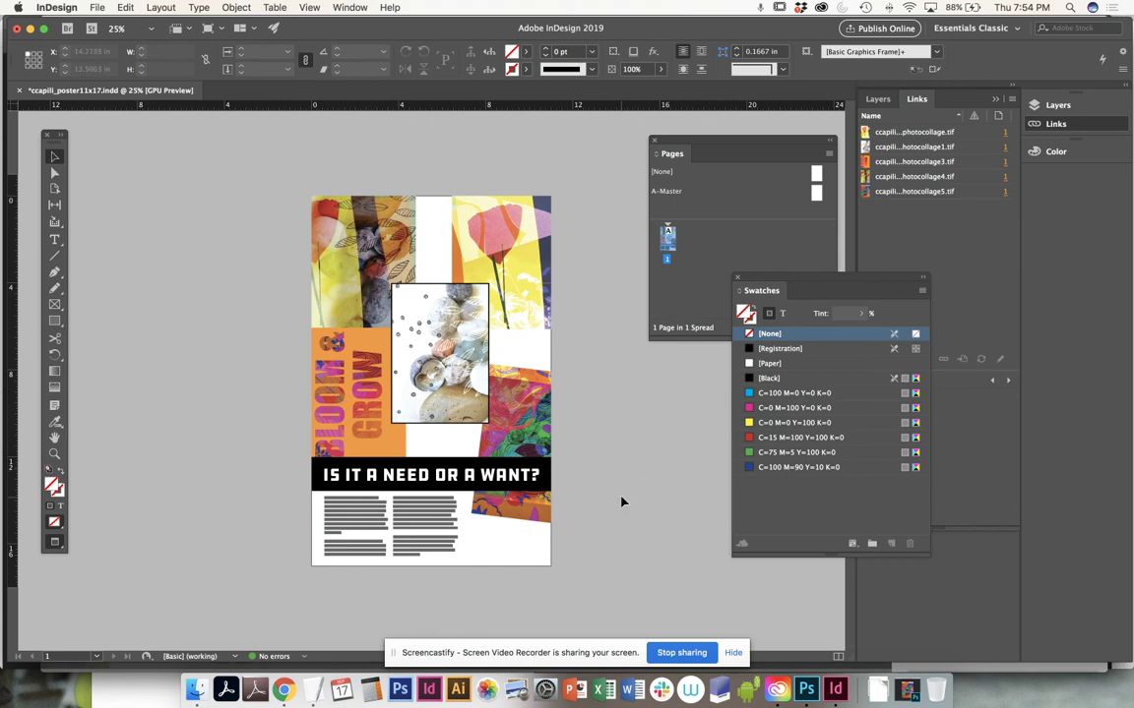
Nudge the rotated lower-right collage left to X 8.023 in and deselect it
click(525, 411)
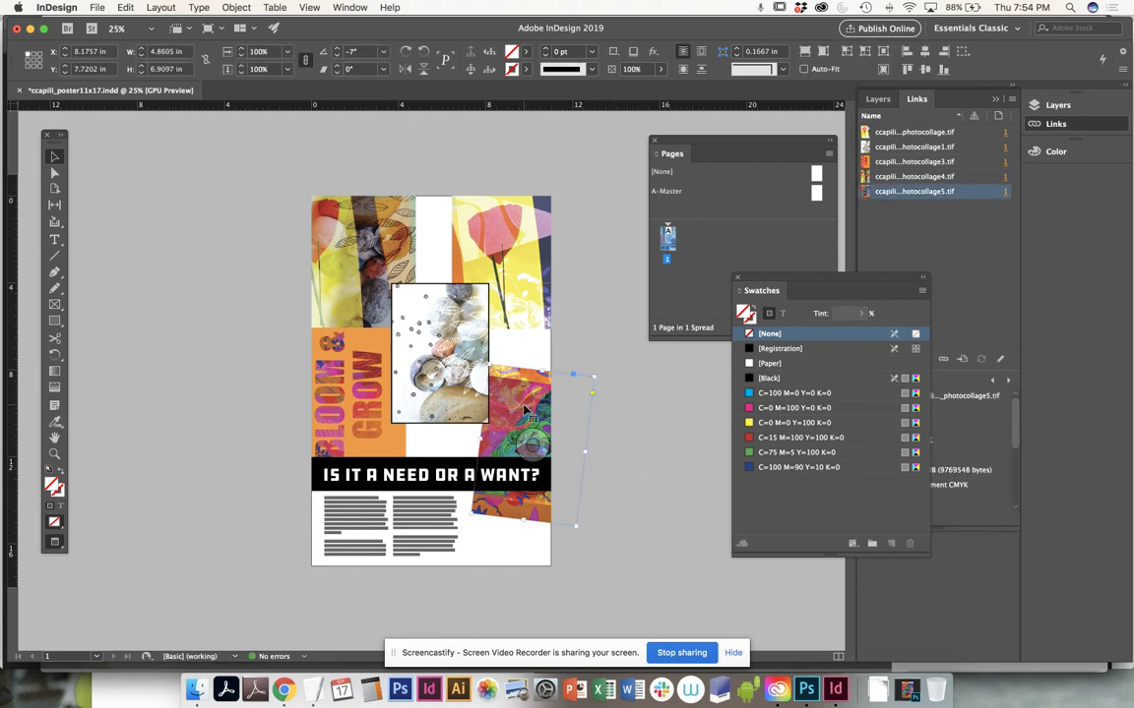
key(Left)
key(Left)
key(Left)
key(Left)
key(Left)
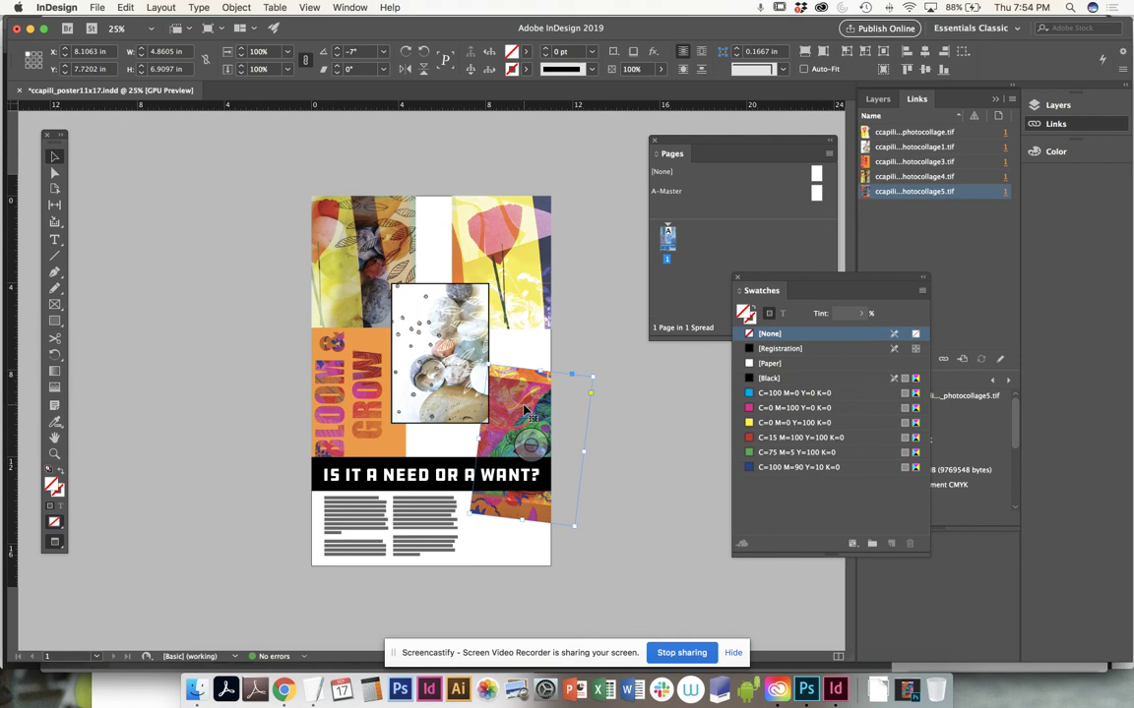
key(Left)
key(Left)
key(Left)
key(Left)
key(Left)
key(Left)
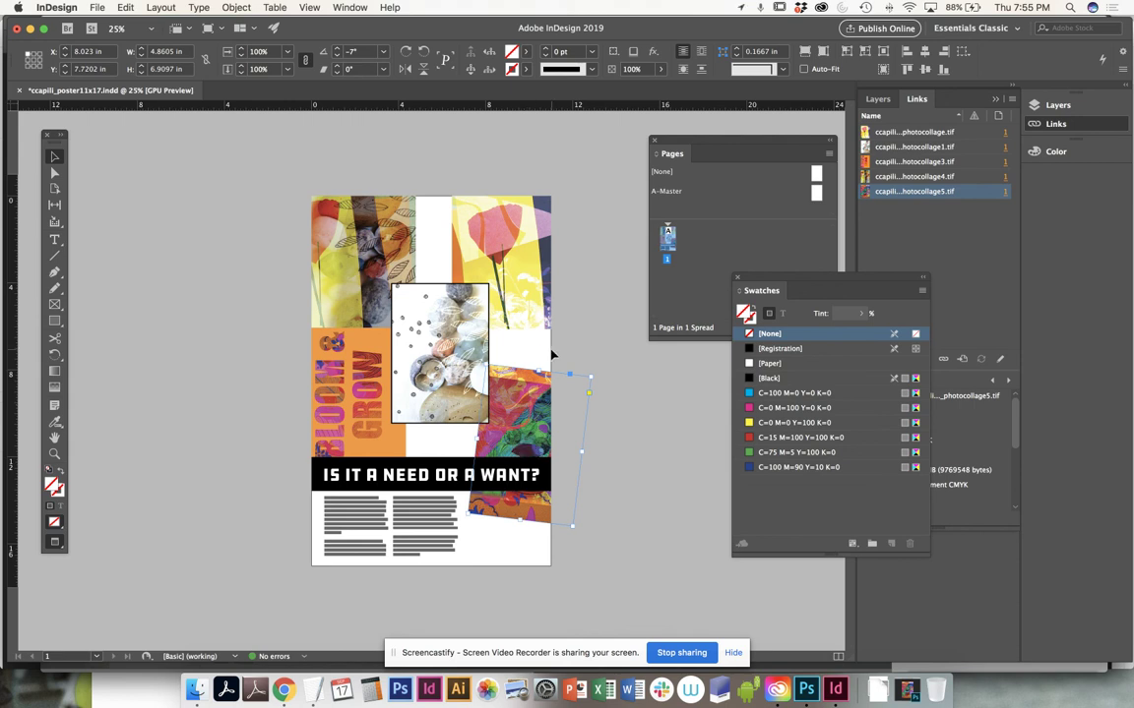
key(super+shift+a)
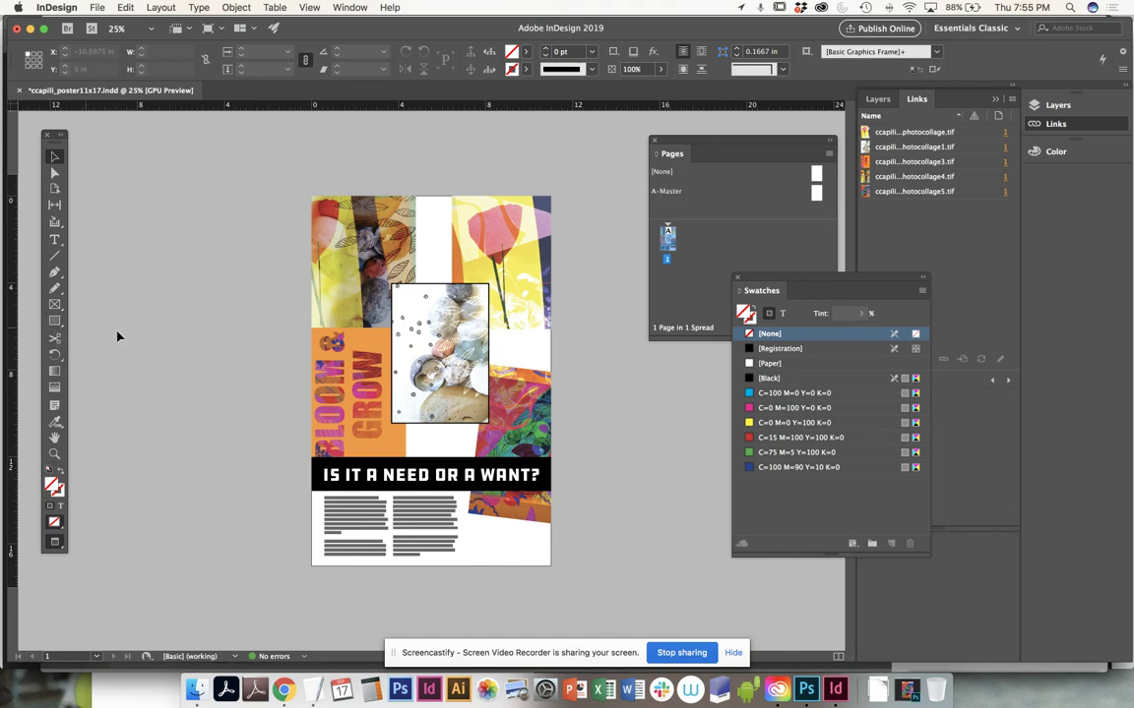
Activate the Rectangle tool and save the poster document with the repositioned collage
click(55, 322)
key(super+equal)
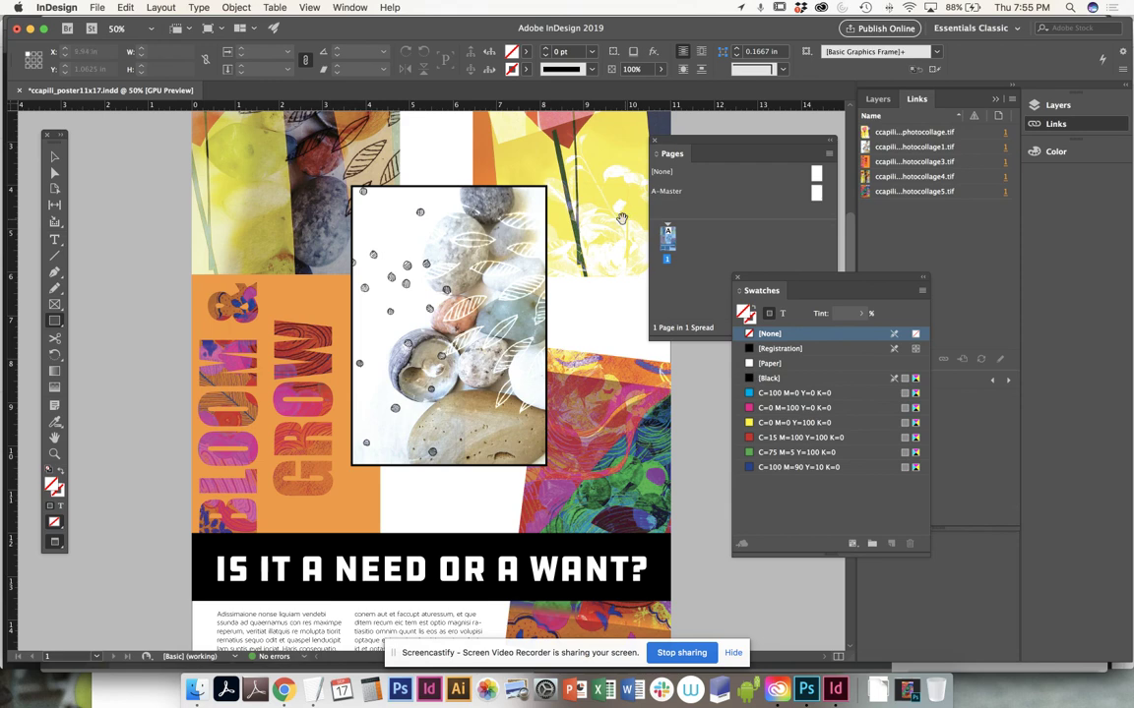
drag(621, 217, 546, 99)
drag(590, 263, 572, 408)
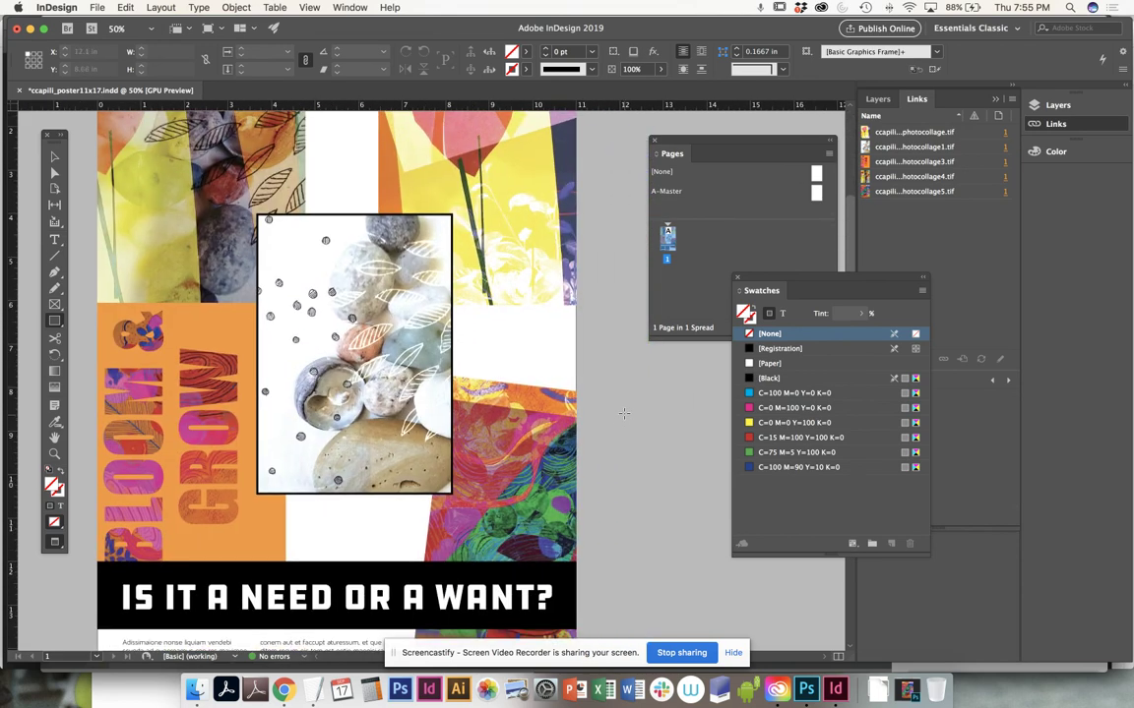
key(super+s)
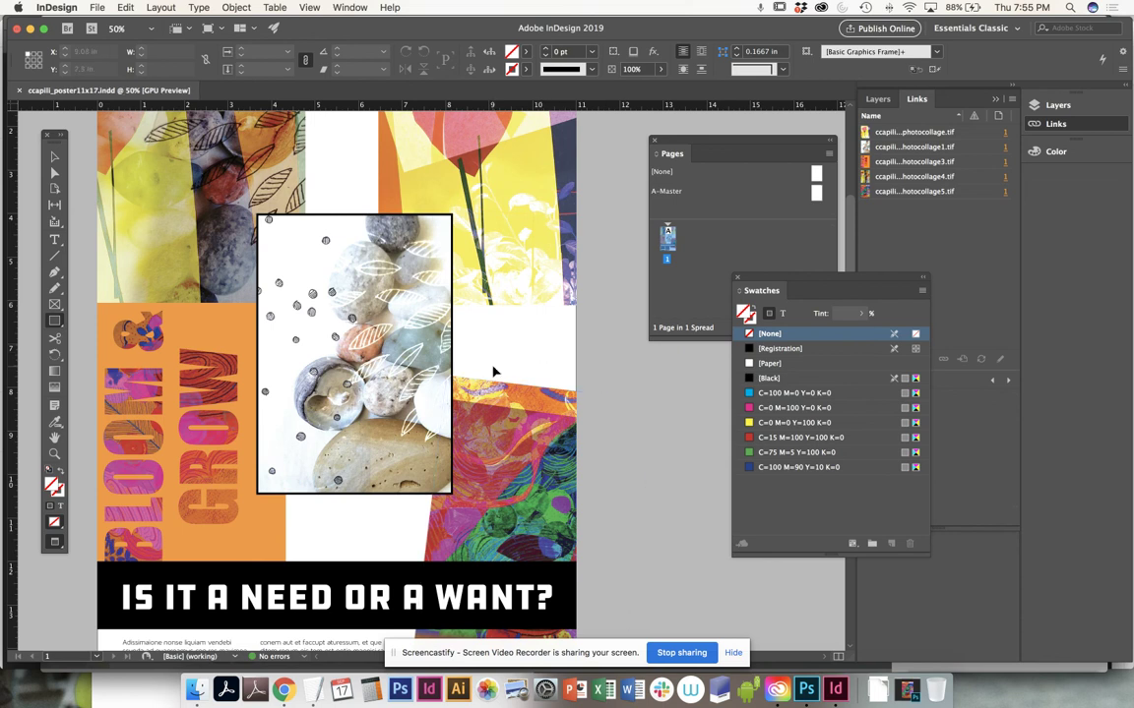